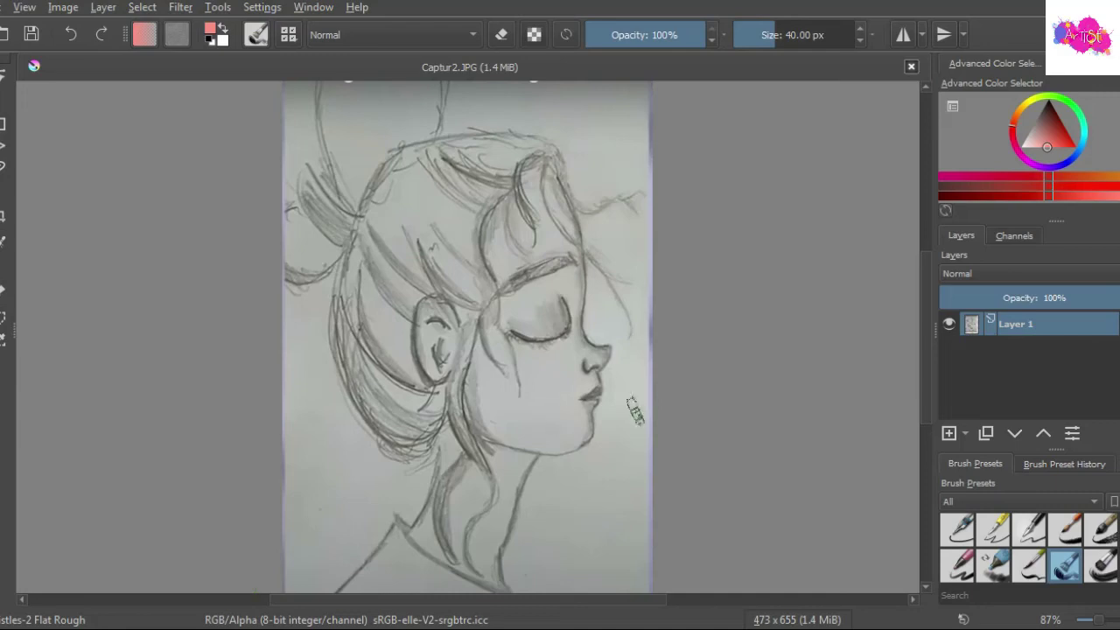
# Paint pink over the cheek, eyelid and down to the chin, undoing the stray stroke near the nose.
pyautogui.scroll(1, 538, 359)
pyautogui.scroll(2, 538, 358)
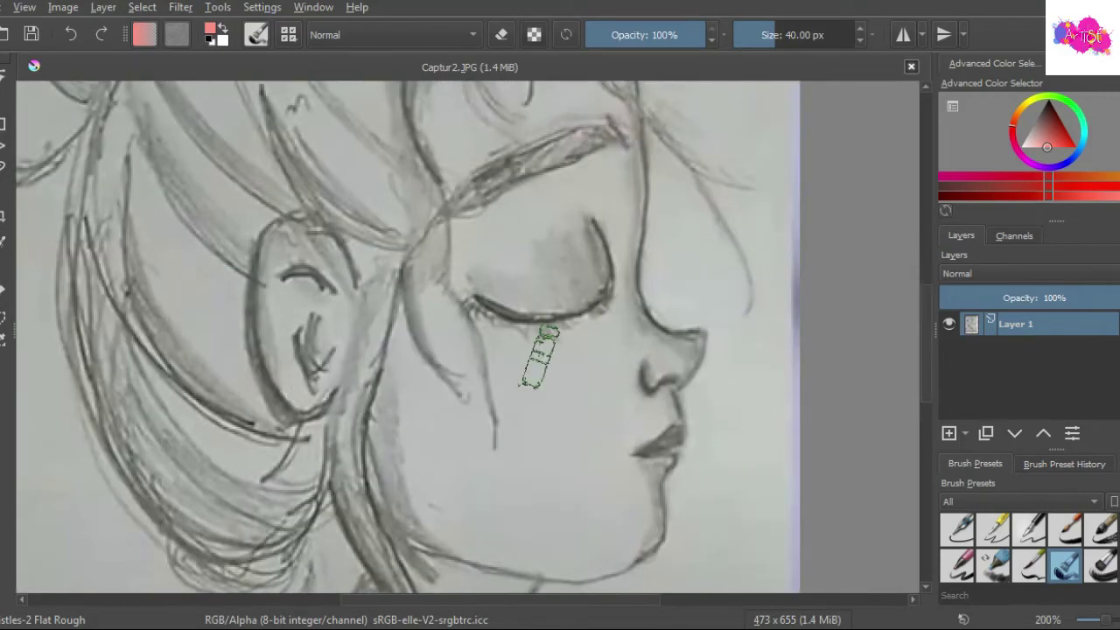
pyautogui.moveTo(387, 459)
pyautogui.mouseDown()
pyautogui.moveTo(427, 529)
pyautogui.moveTo(404, 374)
pyautogui.moveTo(473, 400)
pyautogui.moveTo(441, 322)
pyautogui.moveTo(478, 390)
pyautogui.moveTo(437, 463)
pyautogui.moveTo(445, 427)
pyautogui.mouseUp()
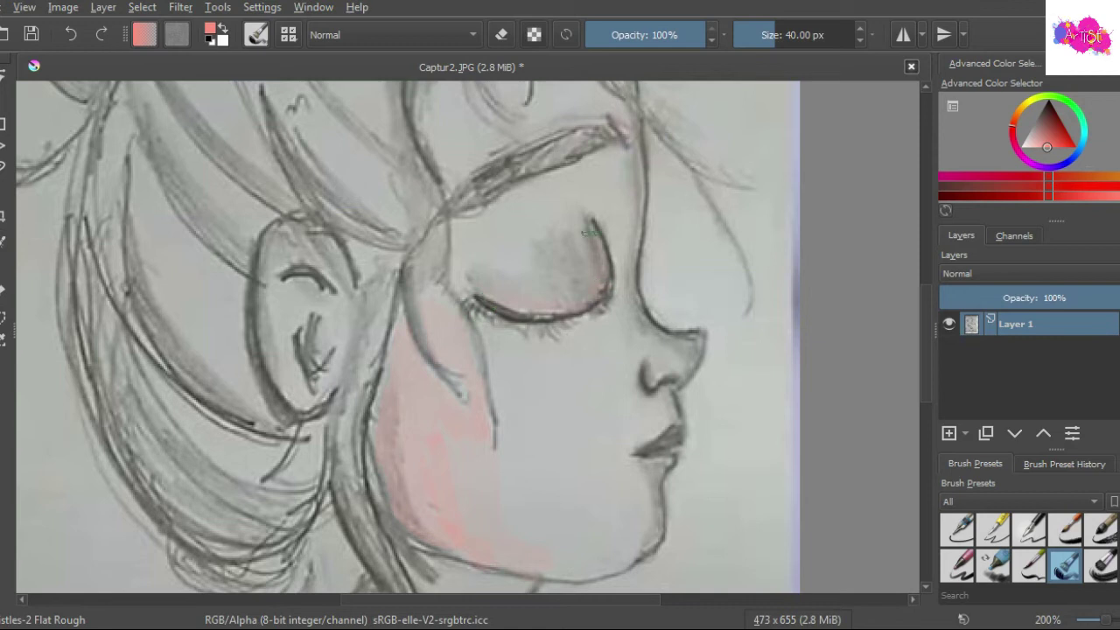
pyautogui.moveTo(569, 278)
pyautogui.mouseDown()
pyautogui.moveTo(581, 231)
pyautogui.moveTo(469, 290)
pyautogui.moveTo(538, 197)
pyautogui.moveTo(588, 177)
pyautogui.moveTo(599, 220)
pyautogui.moveTo(621, 233)
pyautogui.mouseUp()
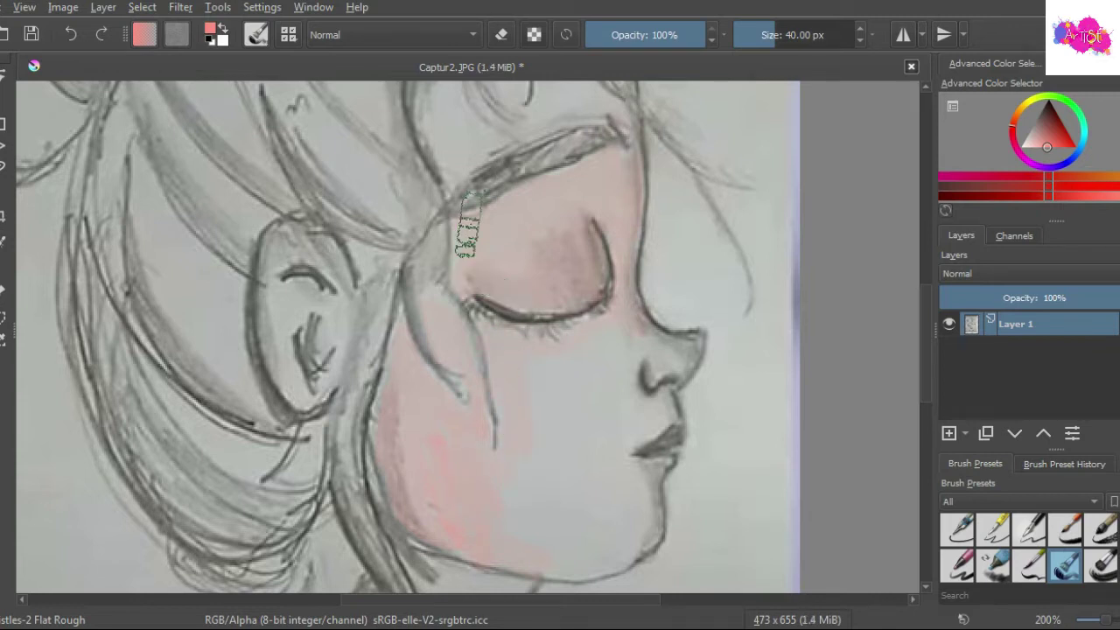
pyautogui.moveTo(672, 351); pyautogui.dragTo(690, 350)
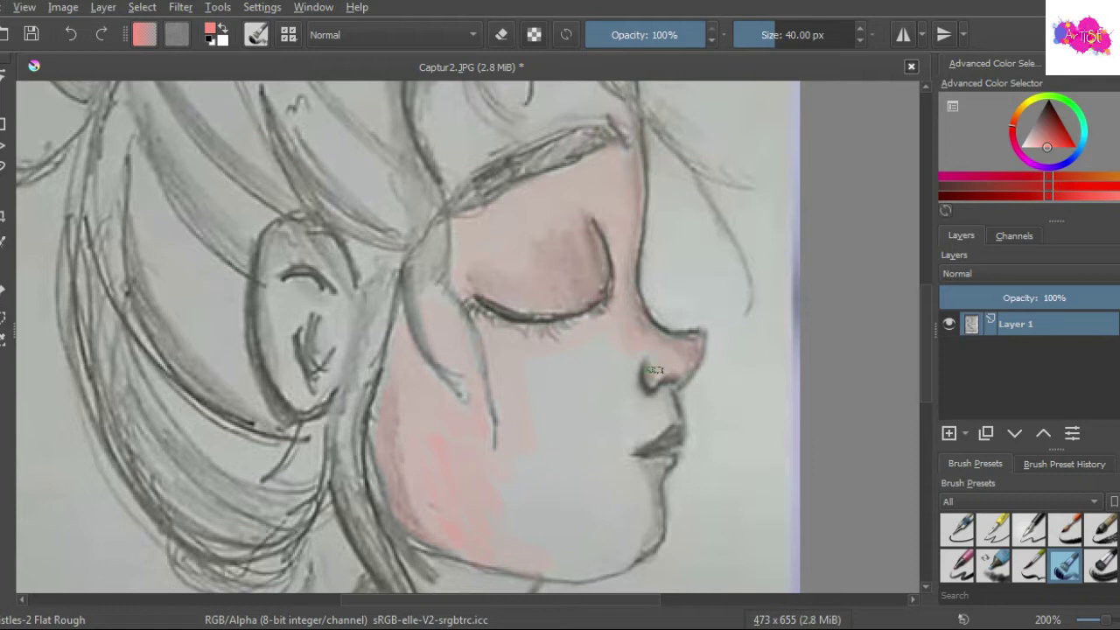
pyautogui.hotkey('ctrl', 'z')
pyautogui.moveTo(511, 383); pyautogui.dragTo(543, 511)
# Fill pink into the forehead gaps between the hair strands above the eyebrow.
pyautogui.press('-')
pyautogui.press('-')
pyautogui.press('-')
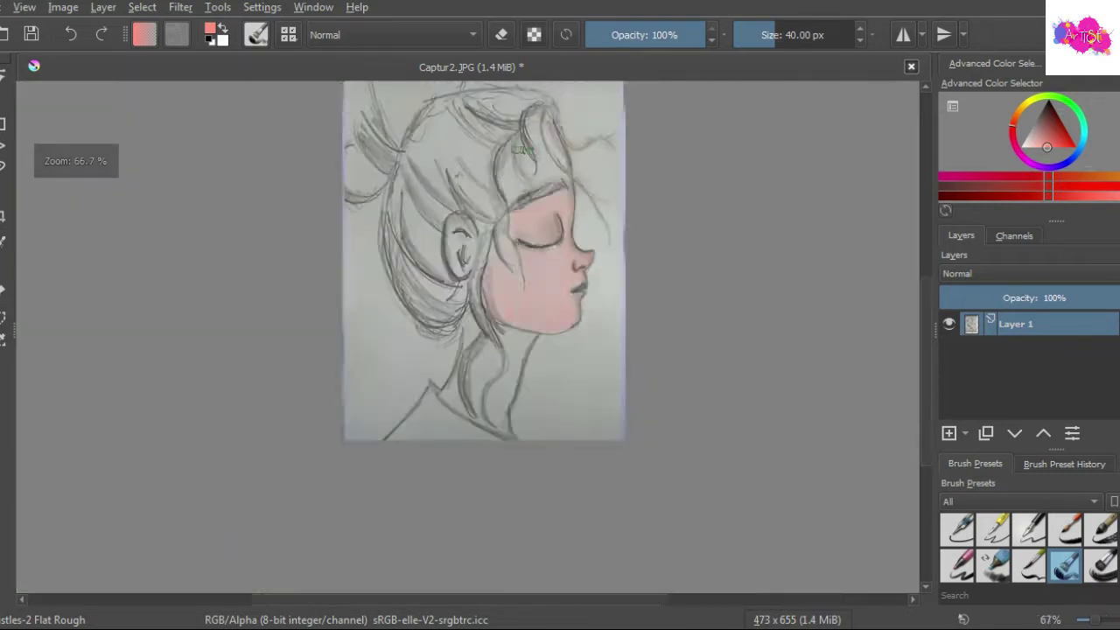
pyautogui.press('+')
pyautogui.press('+')
pyautogui.press('+')
pyautogui.moveTo(470, 268)
pyautogui.mouseDown()
pyautogui.moveTo(507, 321)
pyautogui.moveTo(509, 215)
pyautogui.moveTo(497, 270)
pyautogui.moveTo(555, 143)
pyautogui.moveTo(596, 251)
pyautogui.moveTo(660, 252)
pyautogui.moveTo(591, 171)
pyautogui.moveTo(640, 244)
pyautogui.moveTo(606, 190)
pyautogui.mouseUp()
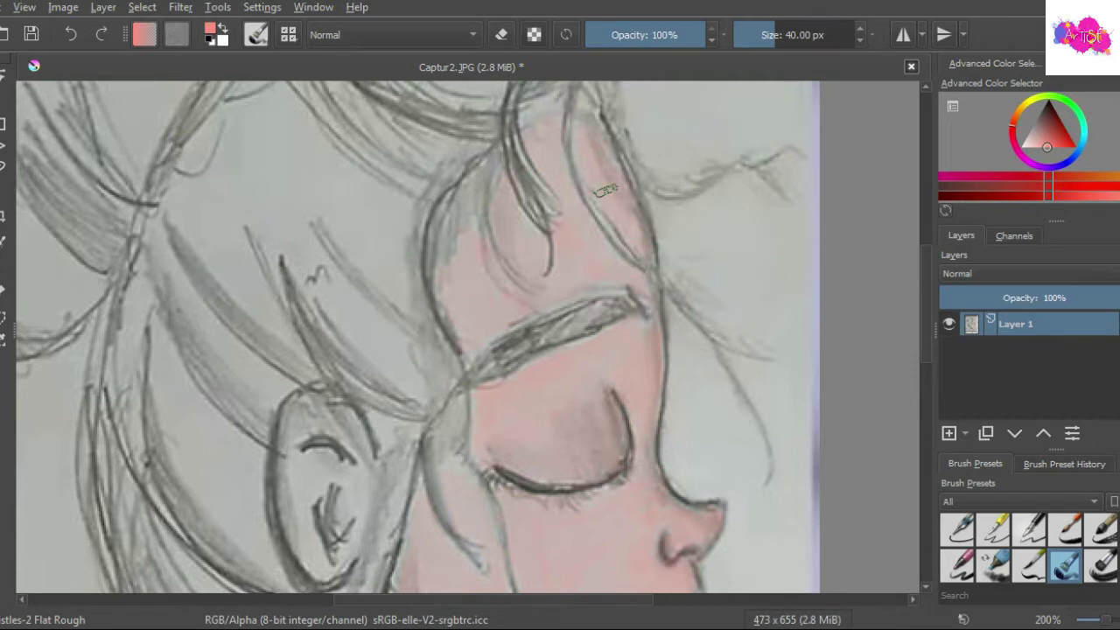
pyautogui.moveTo(451, 208); pyautogui.dragTo(466, 322)
# Deepen the pink along the cheek and jawline and cover the eyelid's grey shadow.
pyautogui.press('-')
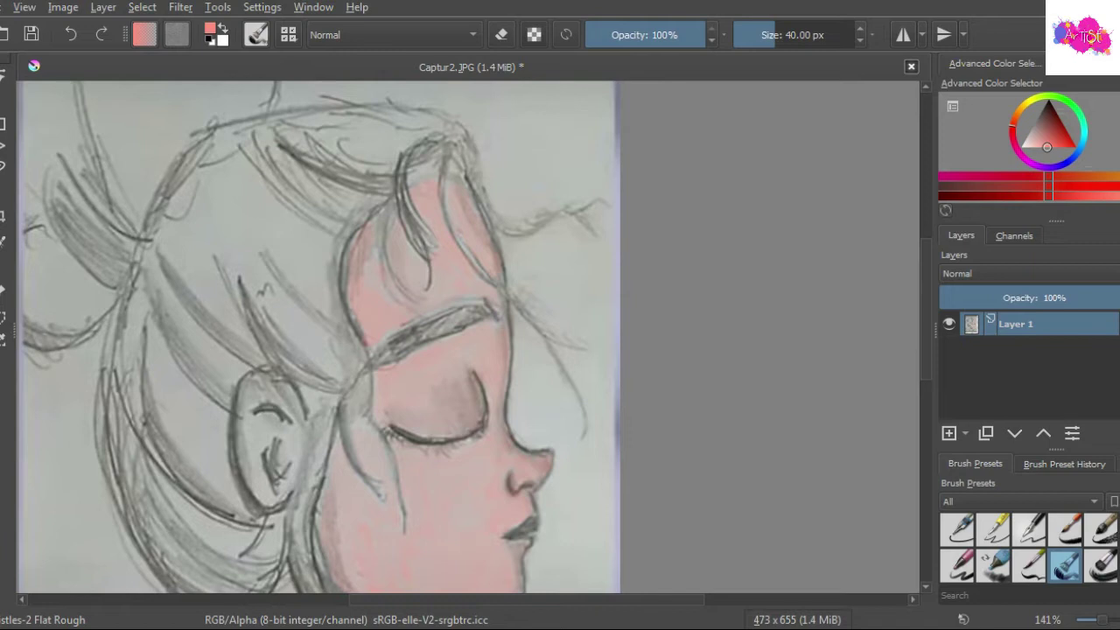
pyautogui.scroll(-3, 367, 350)
pyautogui.scroll(1, 370, 257)
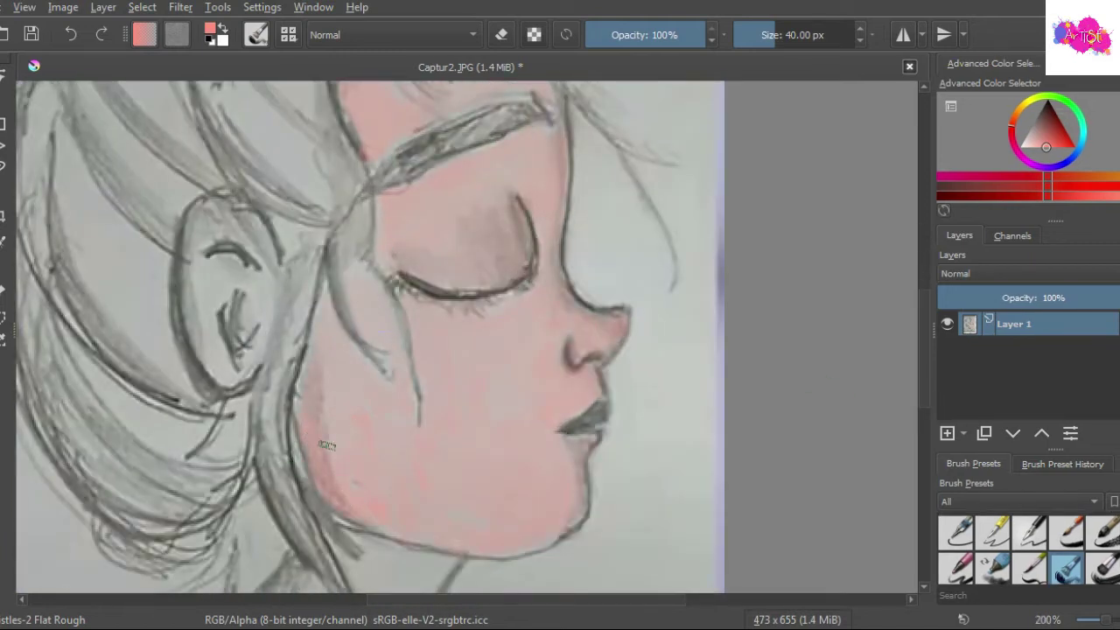
pyautogui.moveTo(341, 432)
pyautogui.mouseDown()
pyautogui.moveTo(348, 498)
pyautogui.moveTo(338, 423)
pyautogui.moveTo(362, 306)
pyautogui.mouseUp()
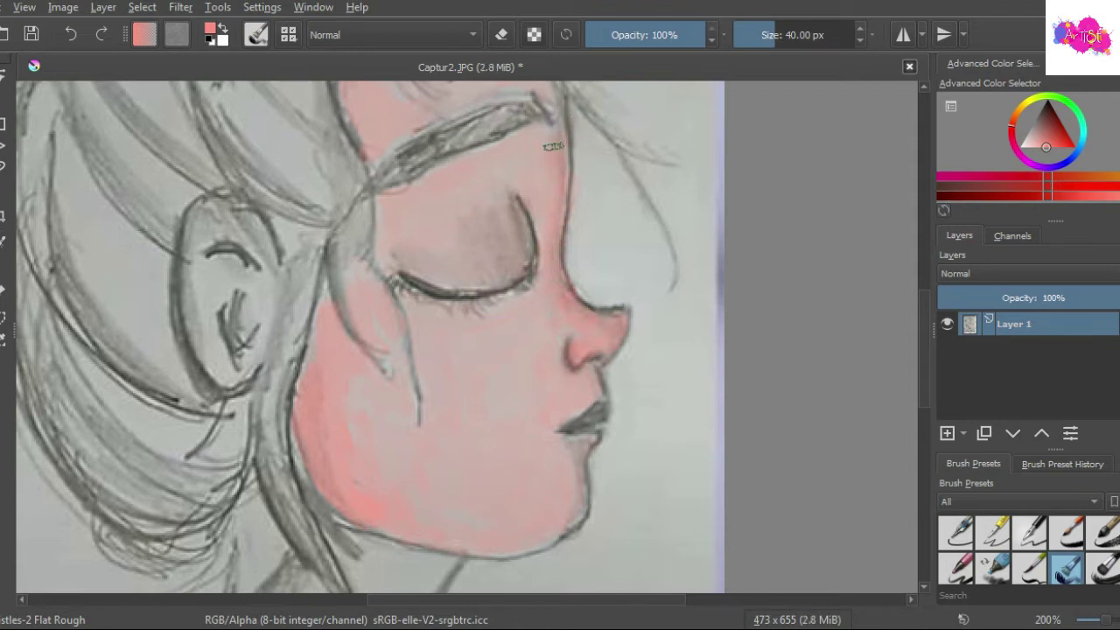
pyautogui.moveTo(429, 260)
pyautogui.mouseDown()
pyautogui.moveTo(485, 279)
pyautogui.moveTo(505, 267)
pyautogui.mouseUp()
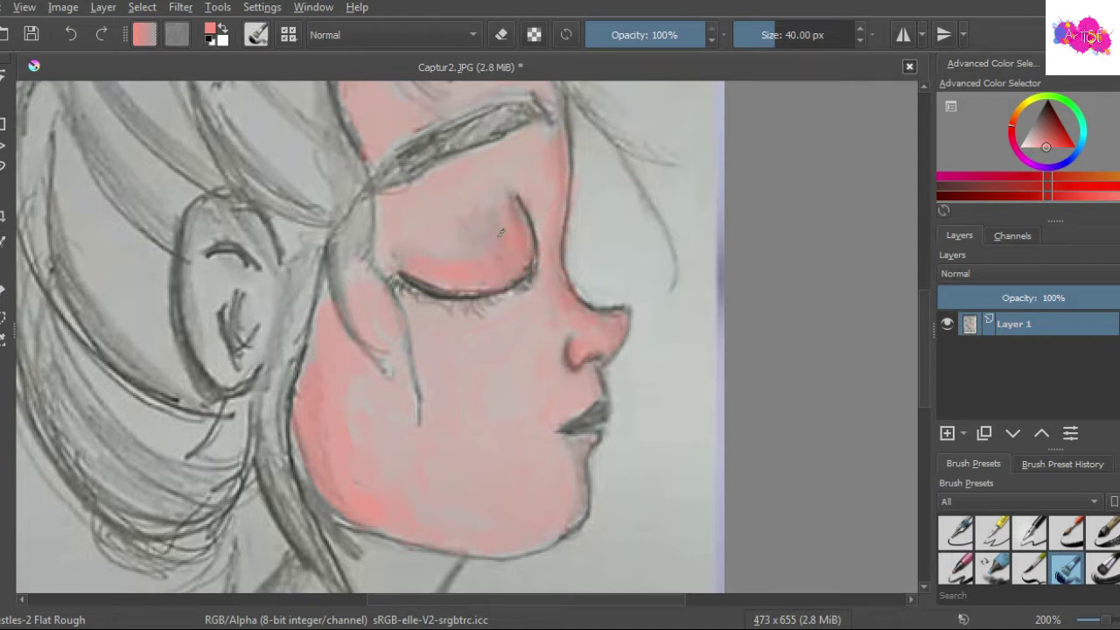
pyautogui.moveTo(465, 224); pyautogui.dragTo(447, 210)
pyautogui.scroll(2, 446, 394)
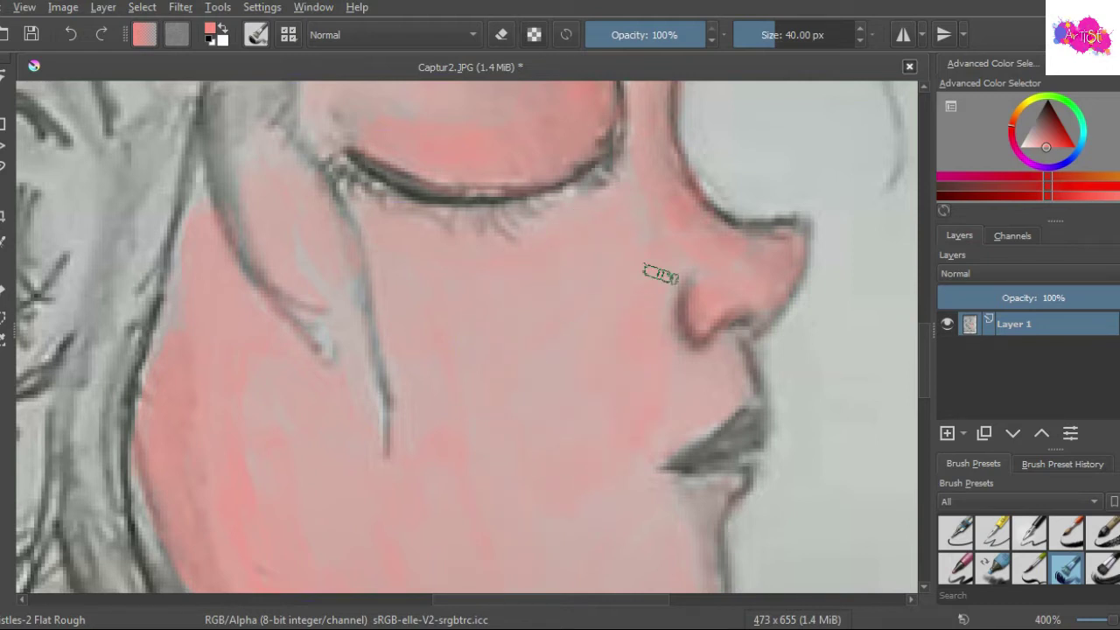
pyautogui.scroll(-5, 565, 383)
pyautogui.scroll(1, 578, 411)
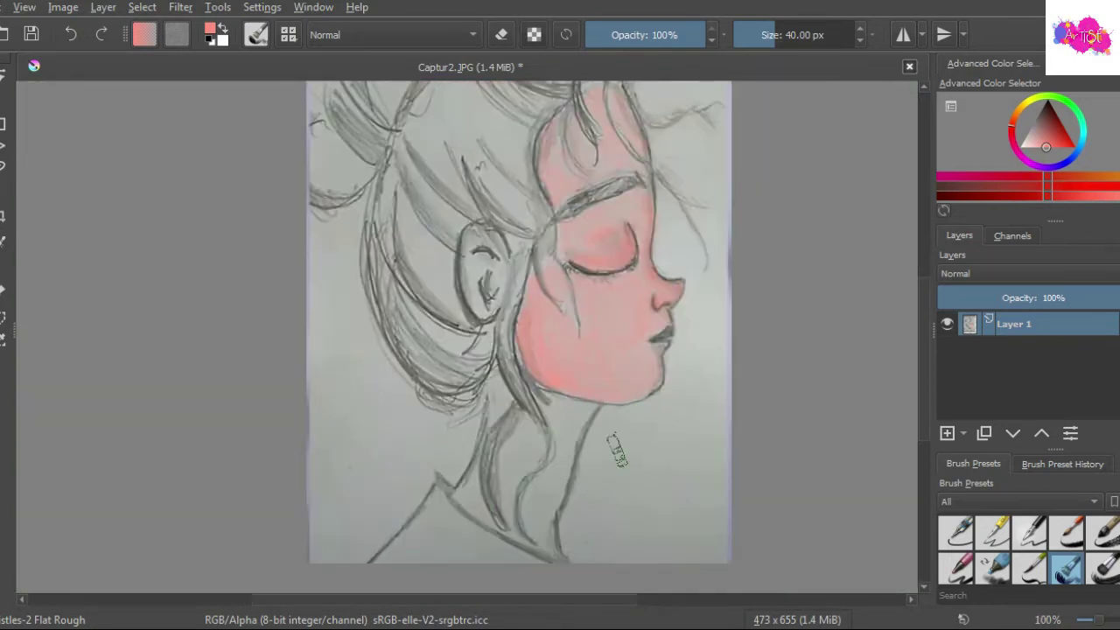
# Sample skin pink to paint the lower neck, then shade the neck with orange.
pyautogui.keyDown('ctrl'); pyautogui.click(447, 232); pyautogui.keyUp('ctrl')
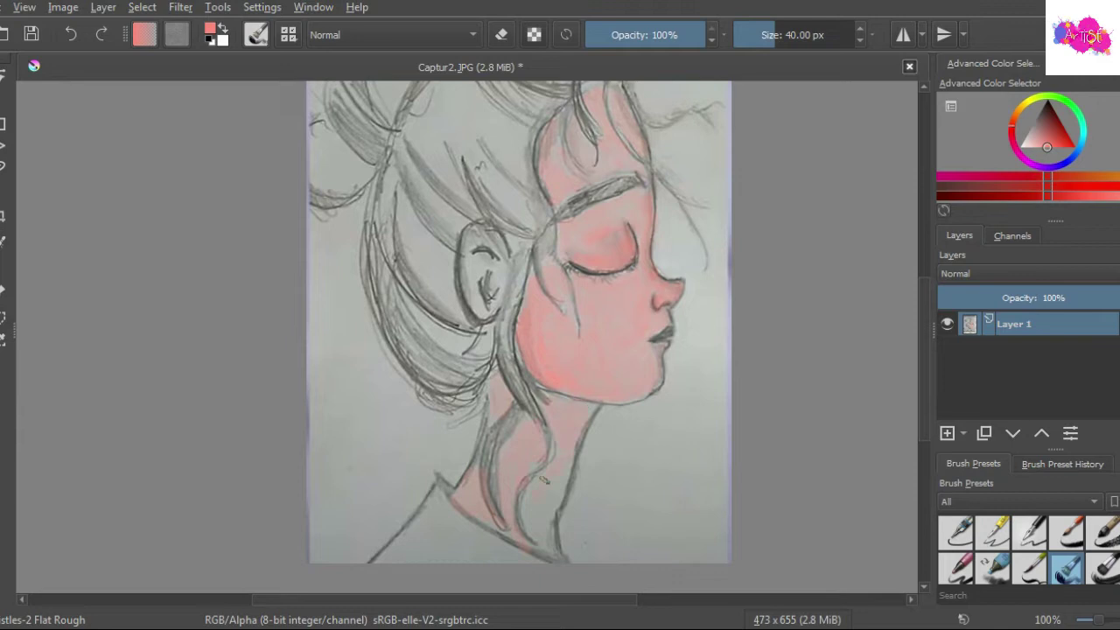
pyautogui.moveTo(543, 522); pyautogui.dragTo(554, 494)
pyautogui.press('h')
pyautogui.click(900, 201)
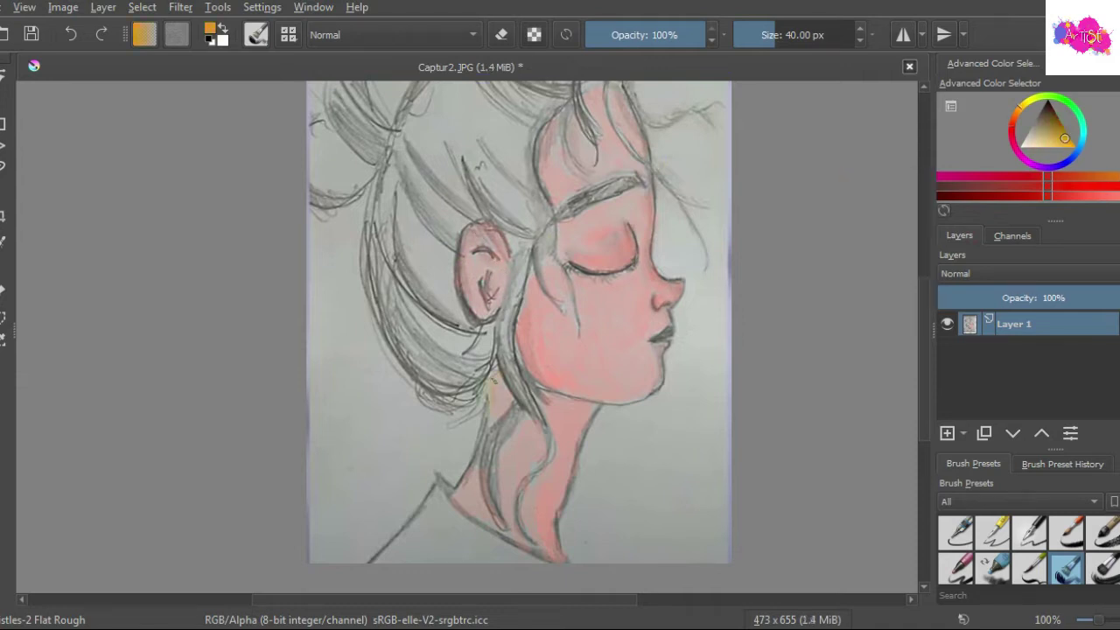
pyautogui.moveTo(472, 478); pyautogui.dragTo(531, 508)
# Tint the eyelid and forehead hairline orange, then sample new ear and face colours.
pyautogui.moveTo(624, 220); pyautogui.dragTo(626, 247)
pyautogui.moveTo(644, 165); pyautogui.dragTo(627, 118)
pyautogui.keyDown('ctrl'); pyautogui.click(481, 253); pyautogui.keyUp('ctrl')
pyautogui.scroll(2, 603, 341)
pyautogui.scroll(-1, 713, 312)
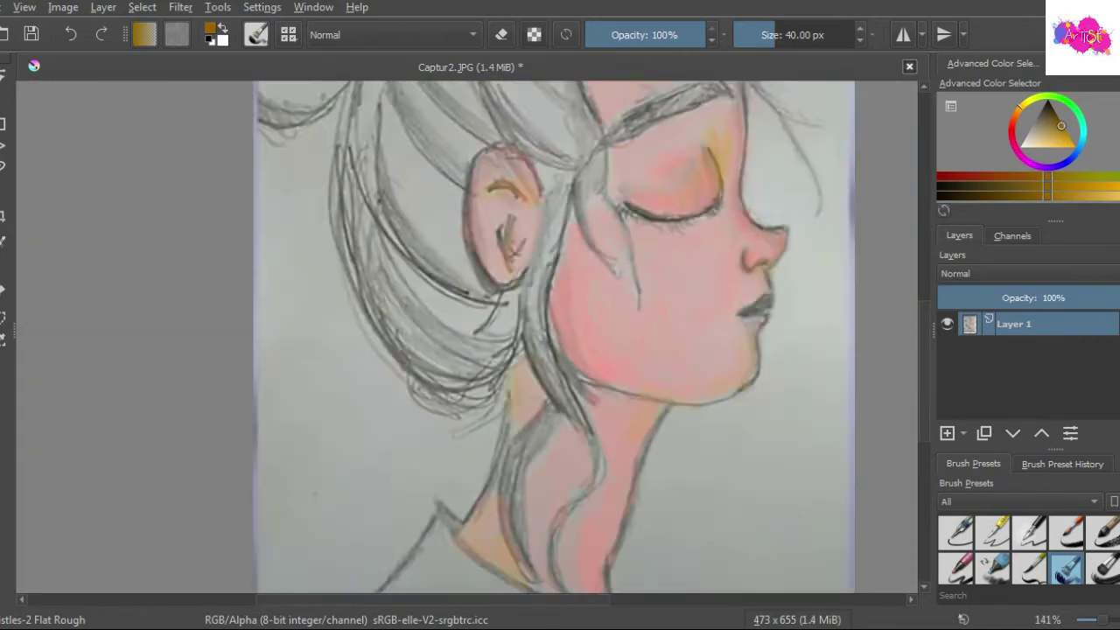
pyautogui.keyDown('ctrl'); pyautogui.click(665, 332); pyautogui.keyUp('ctrl')
pyautogui.keyDown('ctrl'); pyautogui.click(665, 332); pyautogui.keyUp('ctrl')
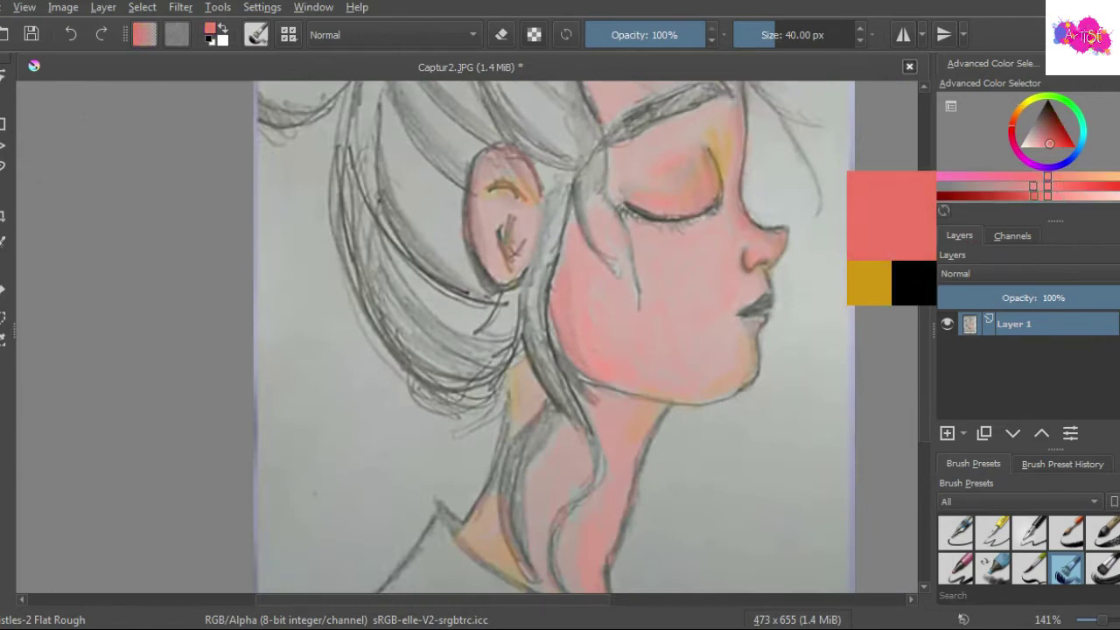
# Paint the ear a stronger pink, add face strokes on Layer 2, then return to Layer 1.
pyautogui.moveTo(516, 162); pyautogui.dragTo(495, 273)
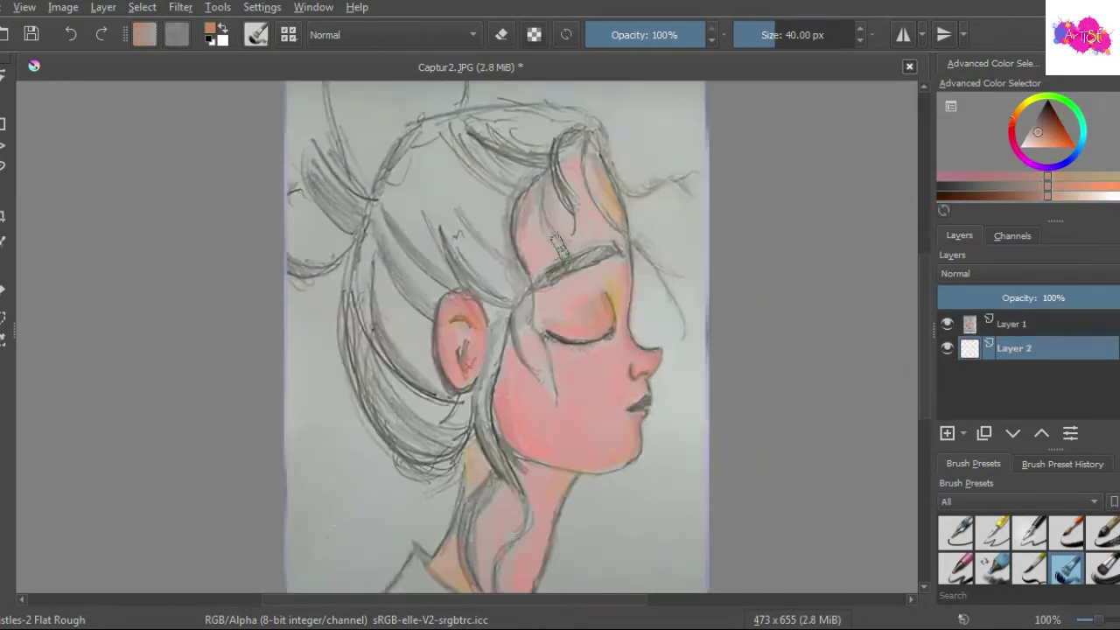
pyautogui.moveTo(597, 281); pyautogui.dragTo(620, 287)
pyautogui.moveTo(590, 411); pyautogui.dragTo(617, 408)
pyautogui.moveTo(554, 476); pyautogui.dragTo(415, 411)
pyautogui.press('pageup')
pyautogui.press('+')
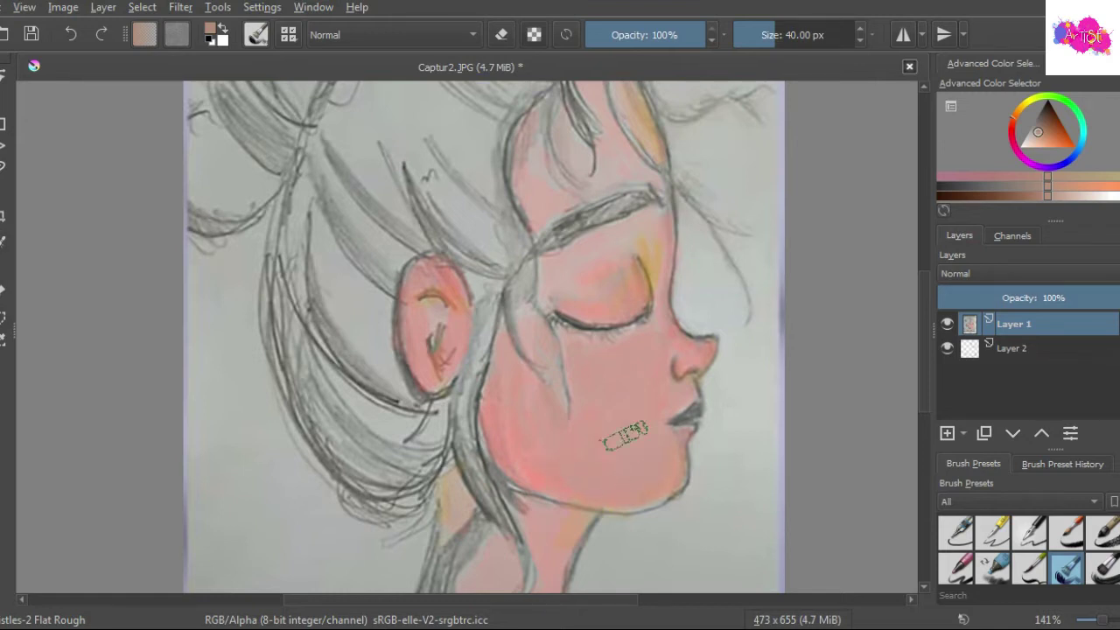
pyautogui.press('-')
pyautogui.scroll(2, 553, 194)
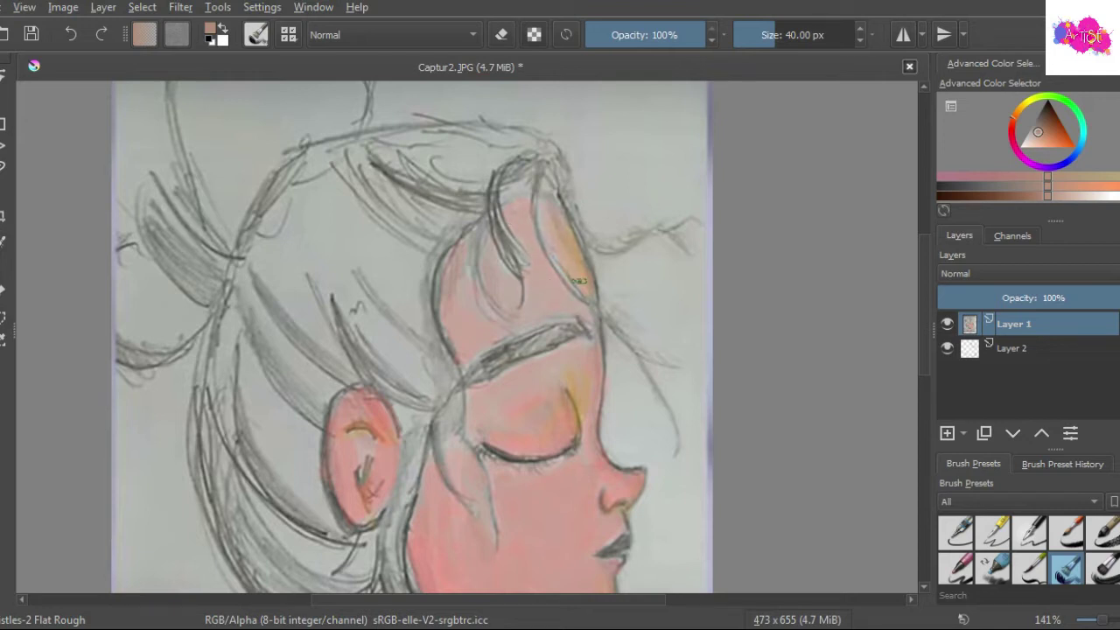
pyautogui.scroll(-4, 621, 227)
pyautogui.scroll(3, 630, 262)
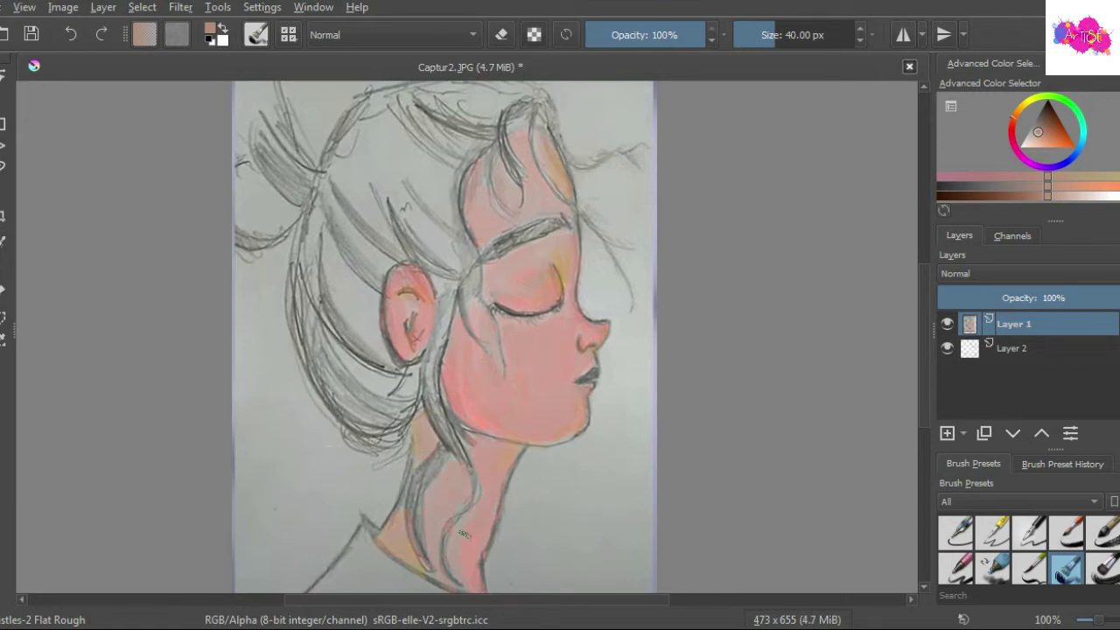
pyautogui.scroll(1, 563, 218)
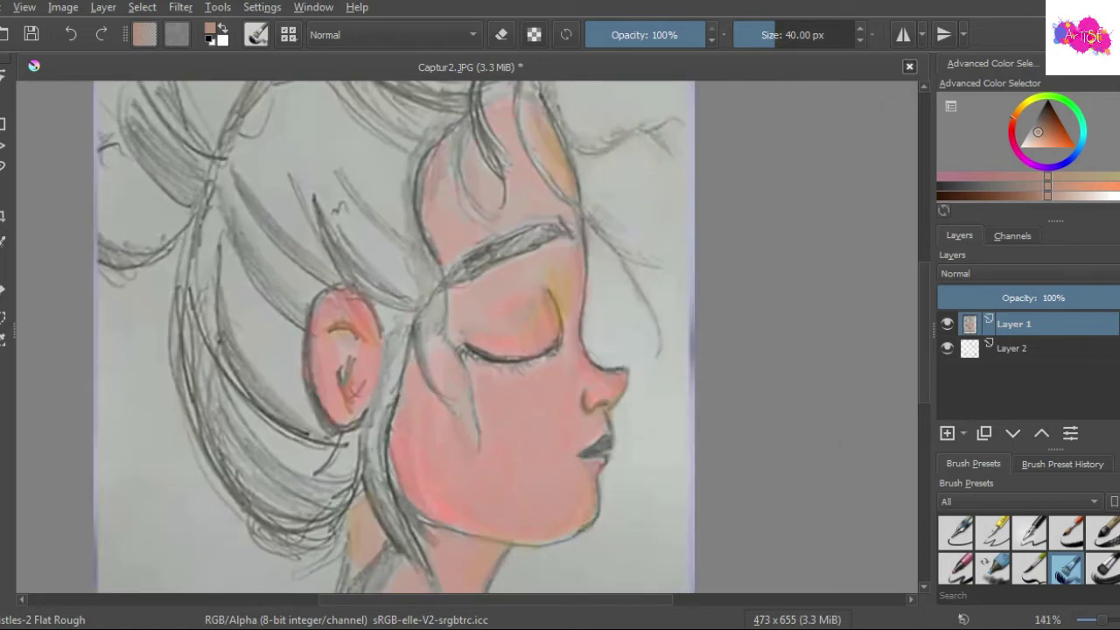
pyautogui.scroll(4, 606, 459)
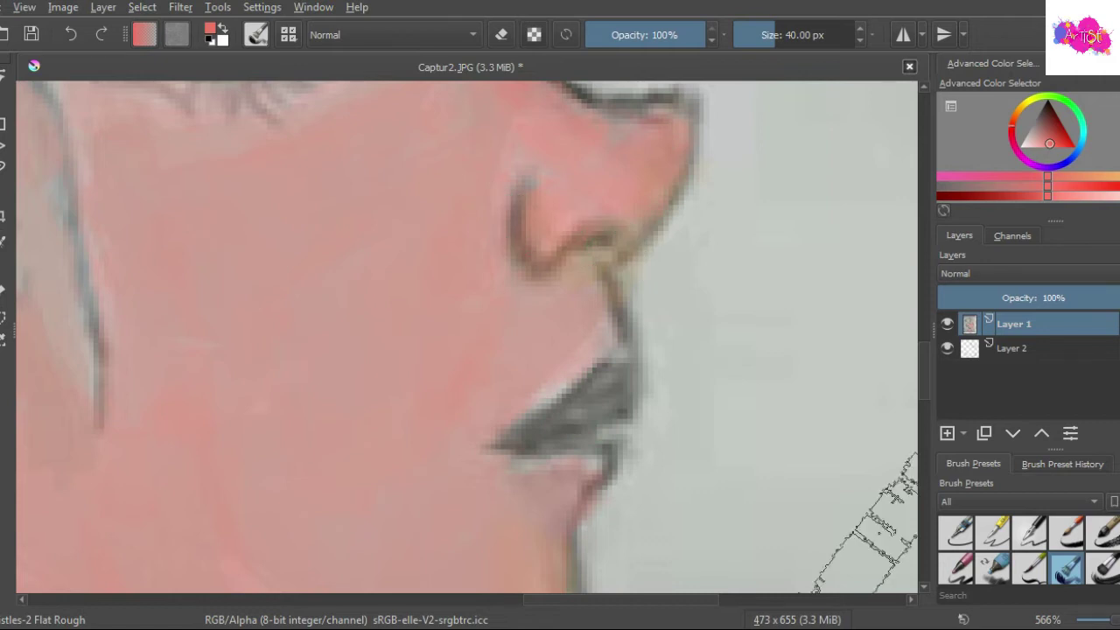
# Paint the lower lip red with the Details brush, then shrink the brush to about 2.5 px.
pyautogui.click(1029, 569)
pyautogui.moveTo(555, 392)
pyautogui.mouseDown()
pyautogui.moveTo(529, 439)
pyautogui.moveTo(617, 411)
pyautogui.moveTo(595, 407)
pyautogui.moveTo(525, 450)
pyautogui.mouseUp()
pyautogui.moveTo(613, 439); pyautogui.dragTo(498, 457)
pyautogui.moveTo(543, 422); pyautogui.dragTo(503, 453)
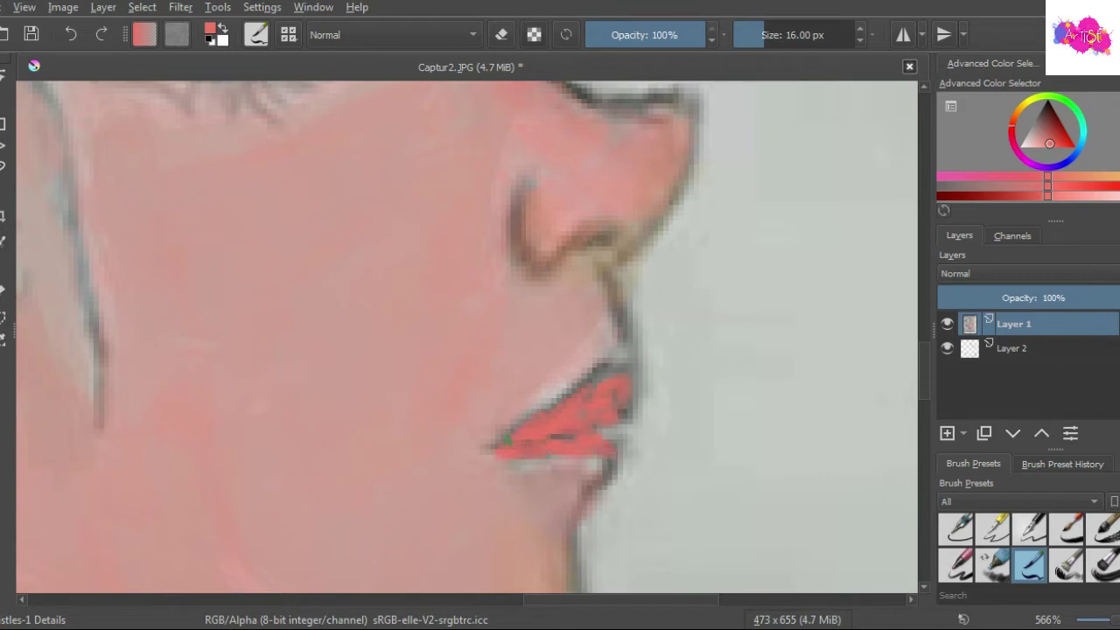
pyautogui.press('1')
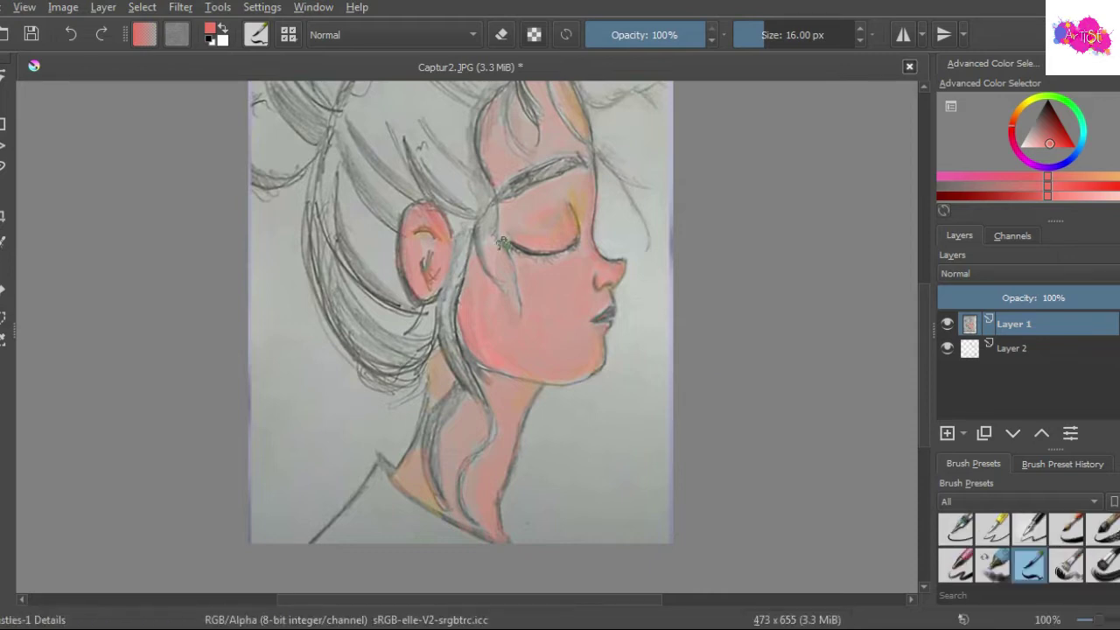
pyautogui.click(750, 35)
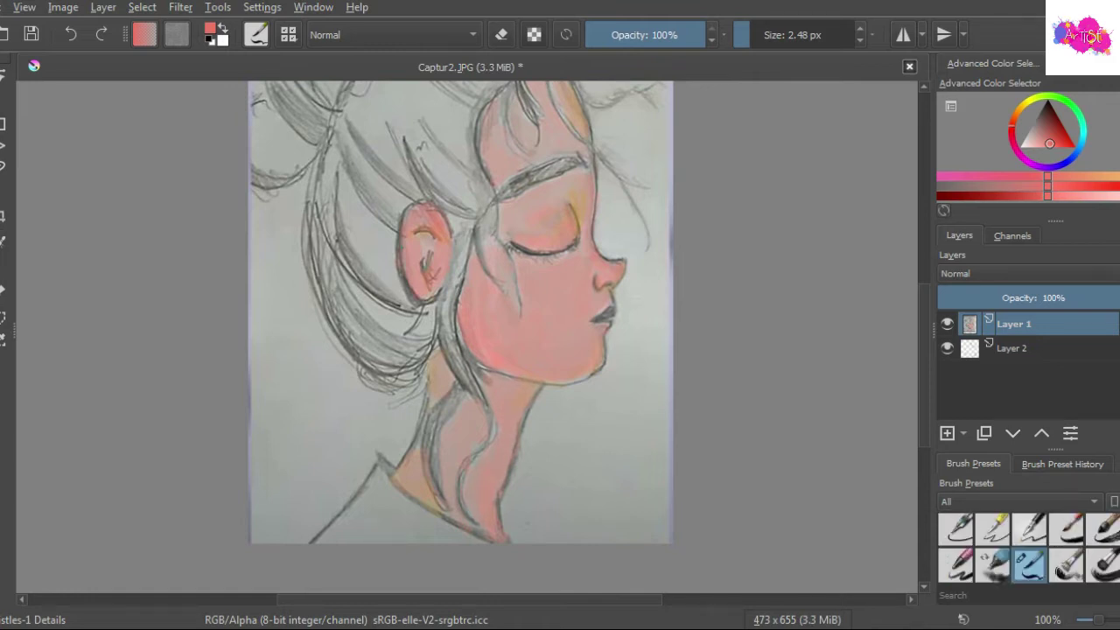
pyautogui.scroll(-2, 1028, 547)
# With a 40 px basic brush, line the eyelid's upper edge and the nostril in red.
pyautogui.click(1030, 527)
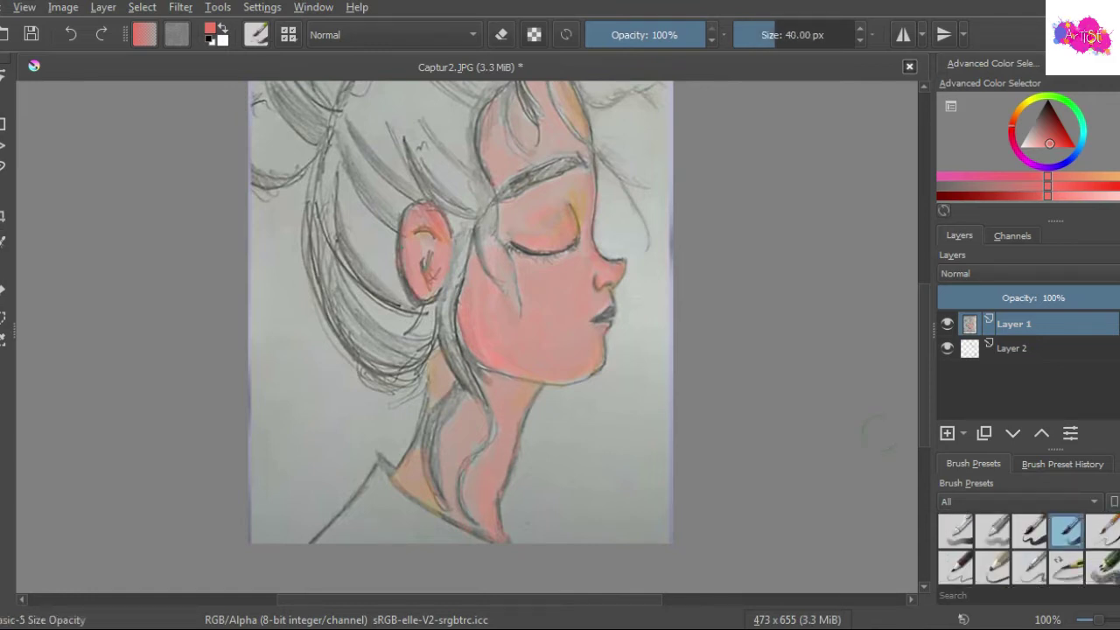
pyautogui.moveTo(343, 210); pyautogui.dragTo(368, 264)
pyautogui.hotkey('ctrl', 'z')
pyautogui.hotkey('ctrl', 'z')
pyautogui.keyDown('ctrl'); pyautogui.scroll(3, 491, 140); pyautogui.keyUp('ctrl')
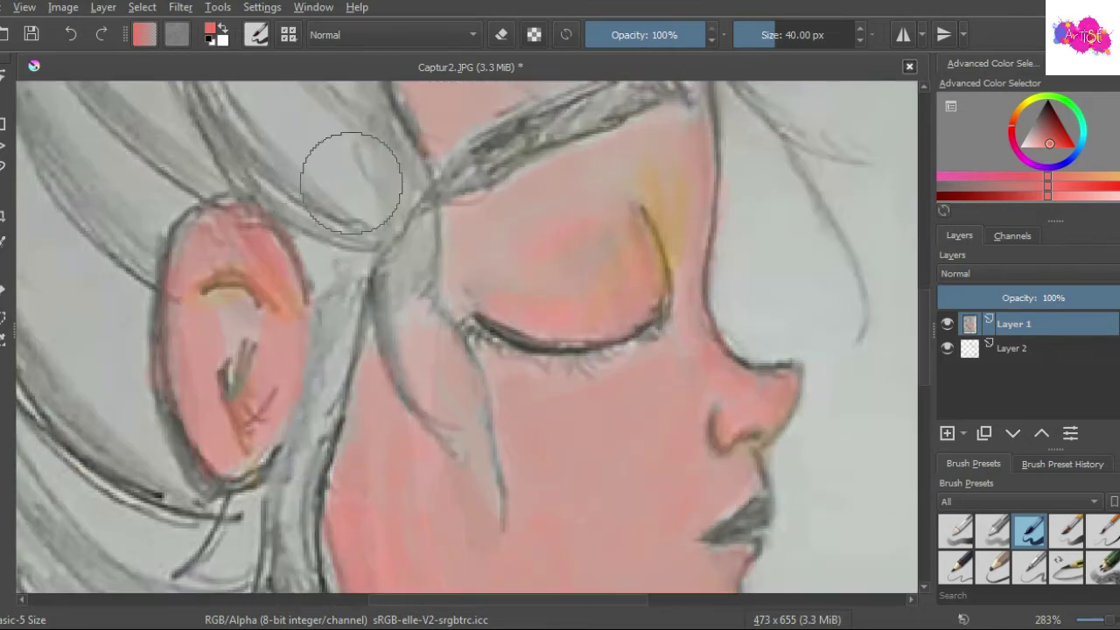
pyautogui.moveTo(482, 315); pyautogui.dragTo(516, 338)
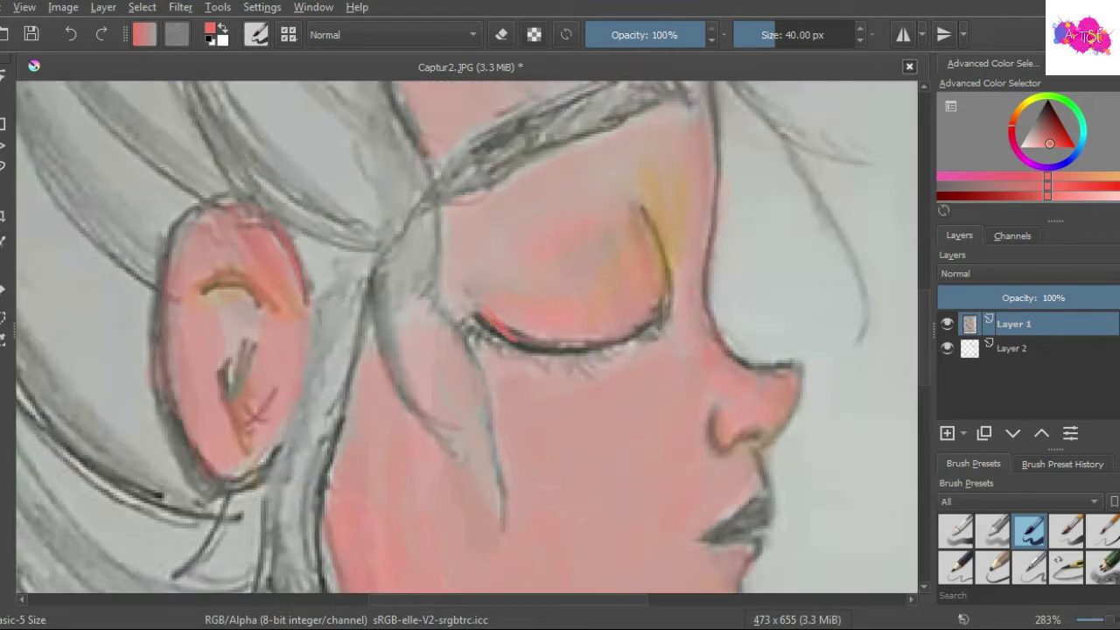
pyautogui.moveTo(714, 412); pyautogui.dragTo(708, 441)
# Scroll the Brush Presets docker and select the Flat Rough preset.
pyautogui.keyDown('ctrl'); pyautogui.scroll(-3, 713, 263); pyautogui.keyUp('ctrl')
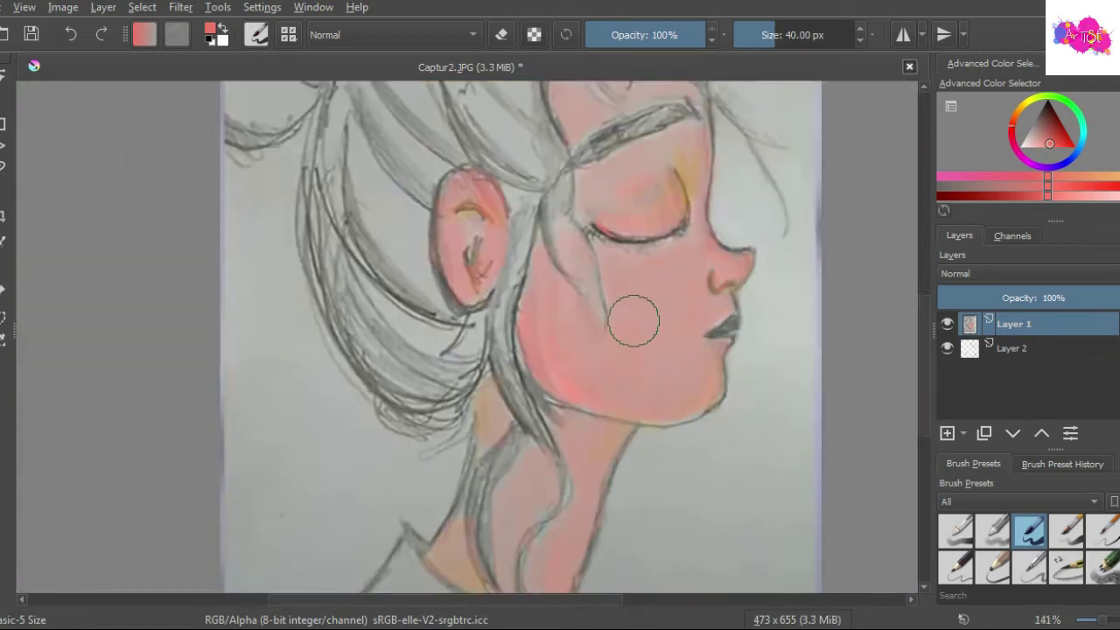
pyautogui.keyDown('ctrl'); pyautogui.scroll(-3, 481, 223); pyautogui.keyUp('ctrl')
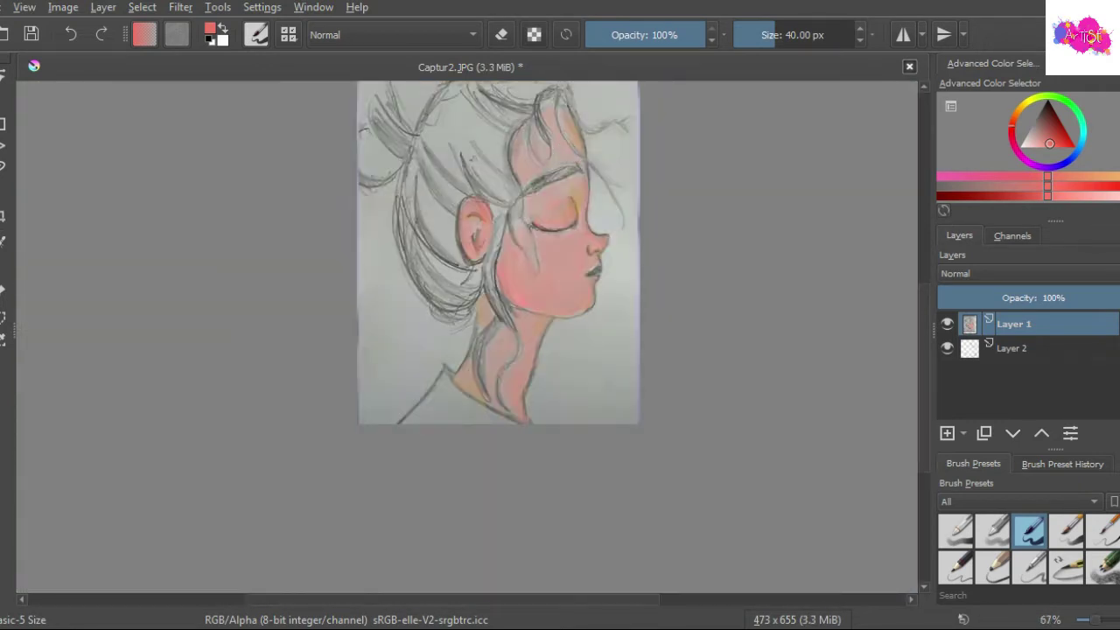
pyautogui.scroll(2, 499, 280)
pyautogui.scroll(-1, 1024, 547)
pyautogui.scroll(-2, 1024, 547)
pyautogui.scroll(-2, 1023, 547)
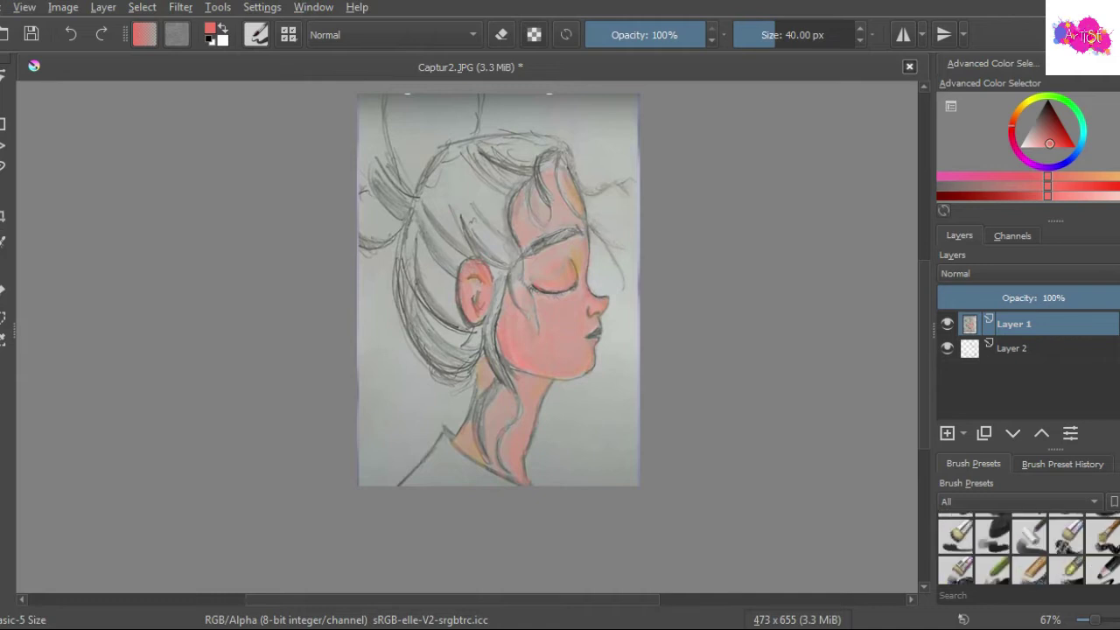
pyautogui.scroll(-2, 1023, 546)
pyautogui.click(1066, 569)
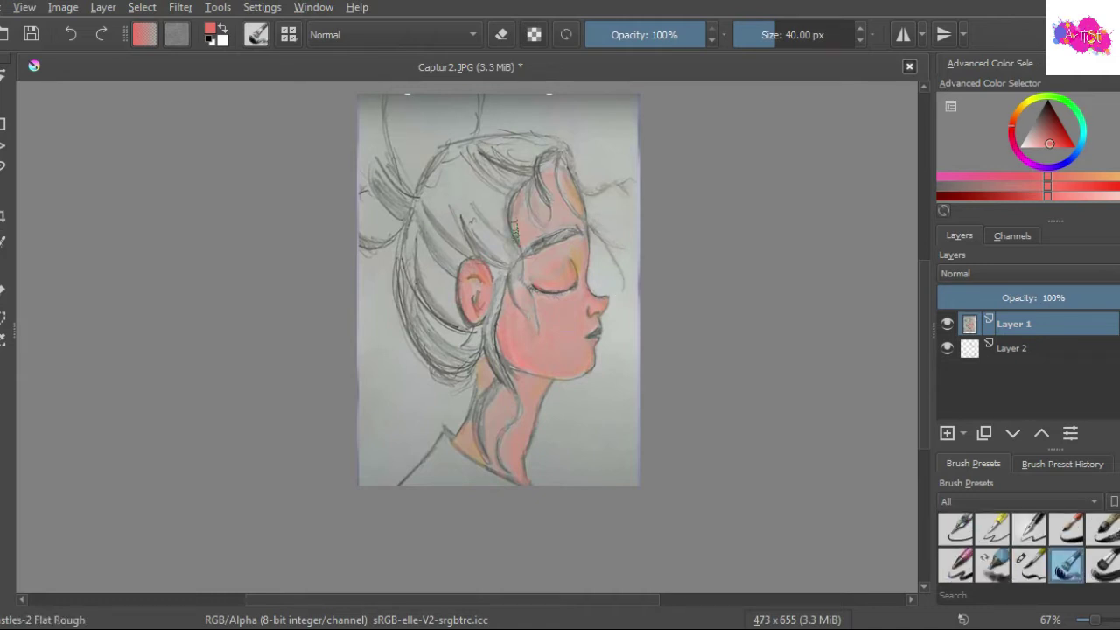
# Choose a bright orange and paint the upper and left side of the hair.
pyautogui.click(1061, 186)
pyautogui.moveTo(1108, 186); pyautogui.dragTo(1067, 185)
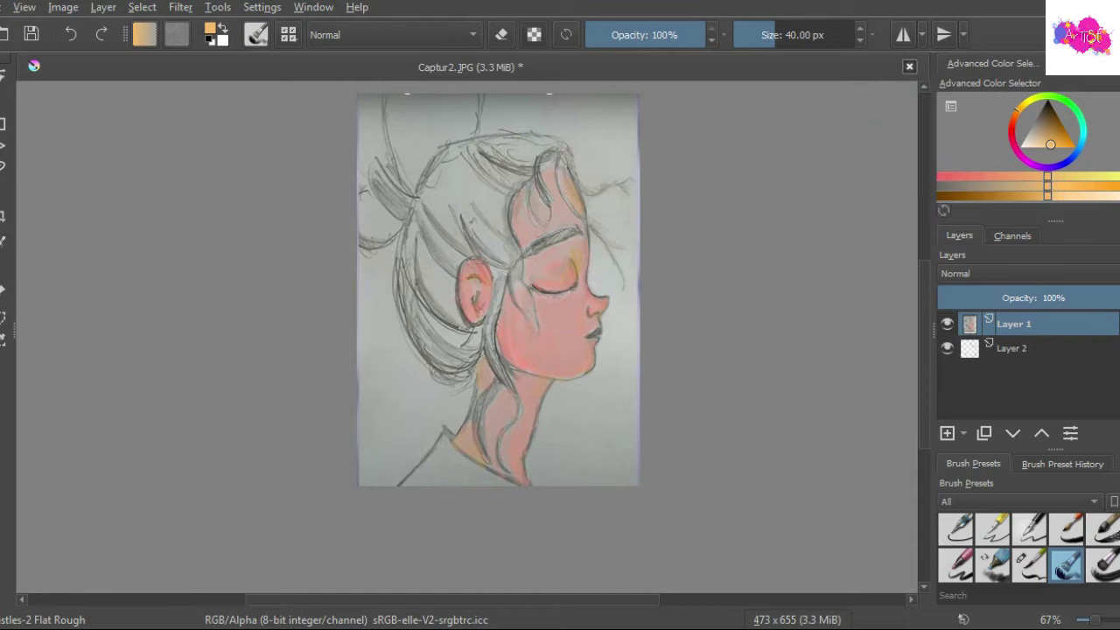
pyautogui.click(211, 30)
pyautogui.click(649, 175)
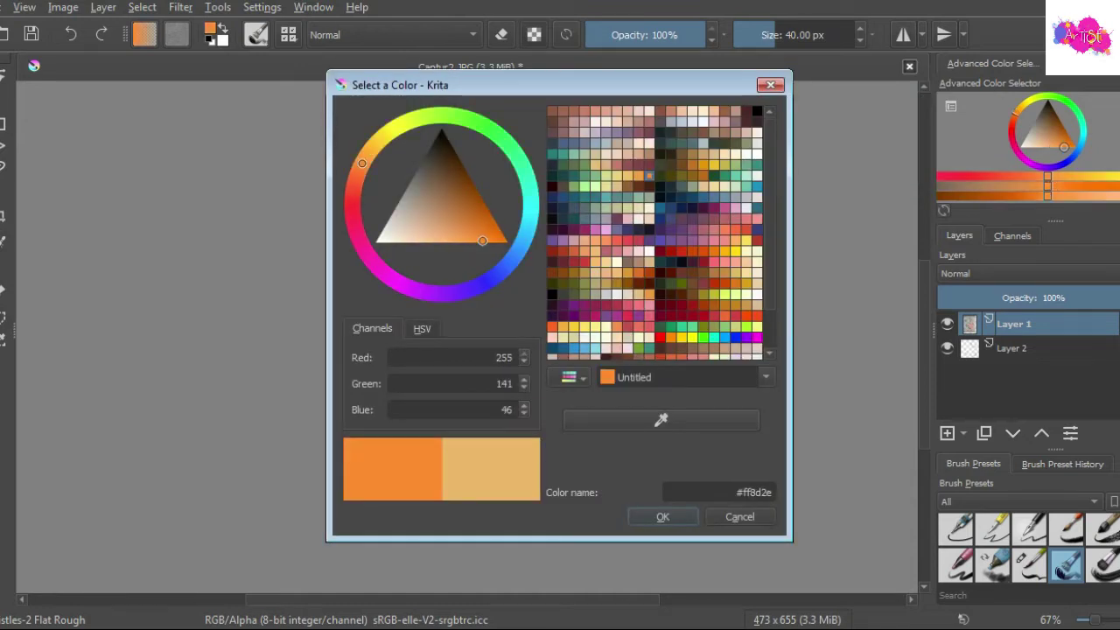
pyautogui.click(671, 315)
pyautogui.click(682, 315)
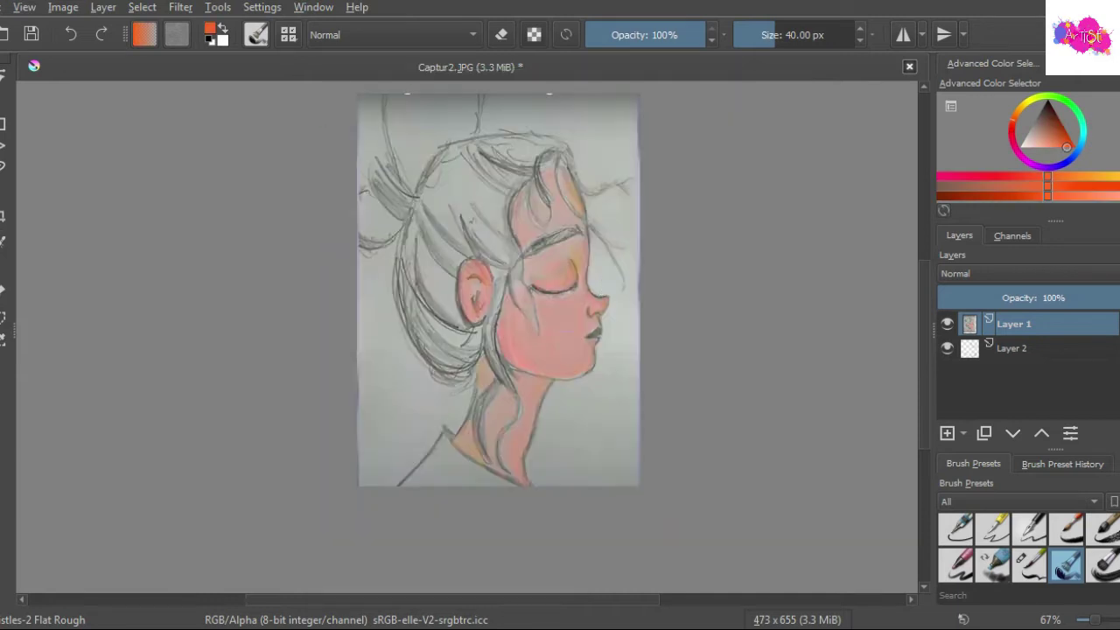
pyautogui.moveTo(435, 203); pyautogui.dragTo(457, 238)
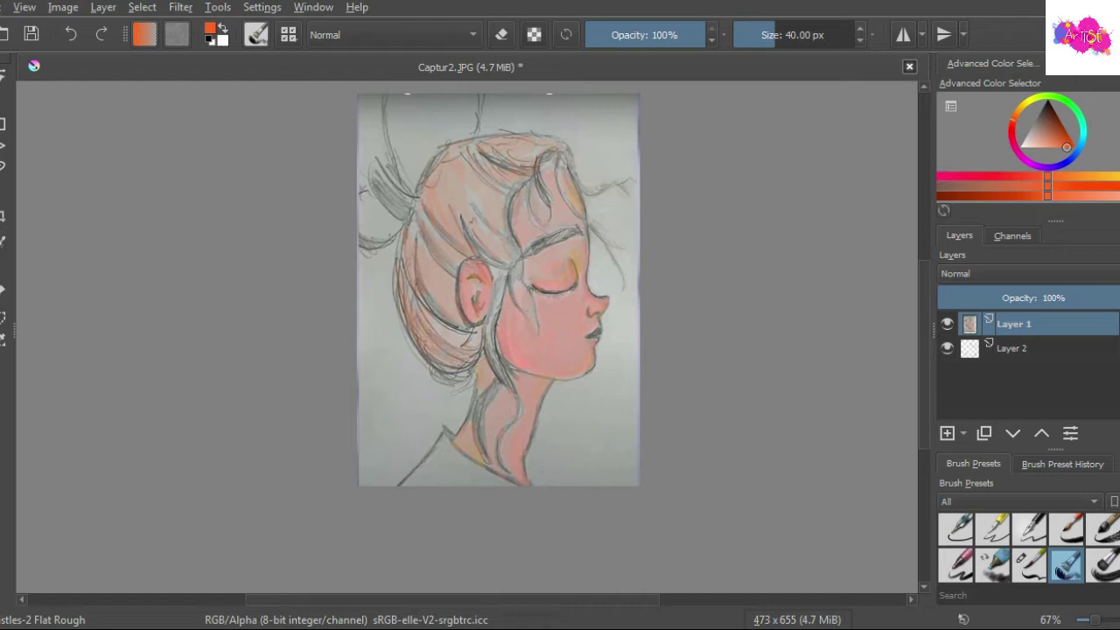
pyautogui.moveTo(405, 243); pyautogui.dragTo(424, 302)
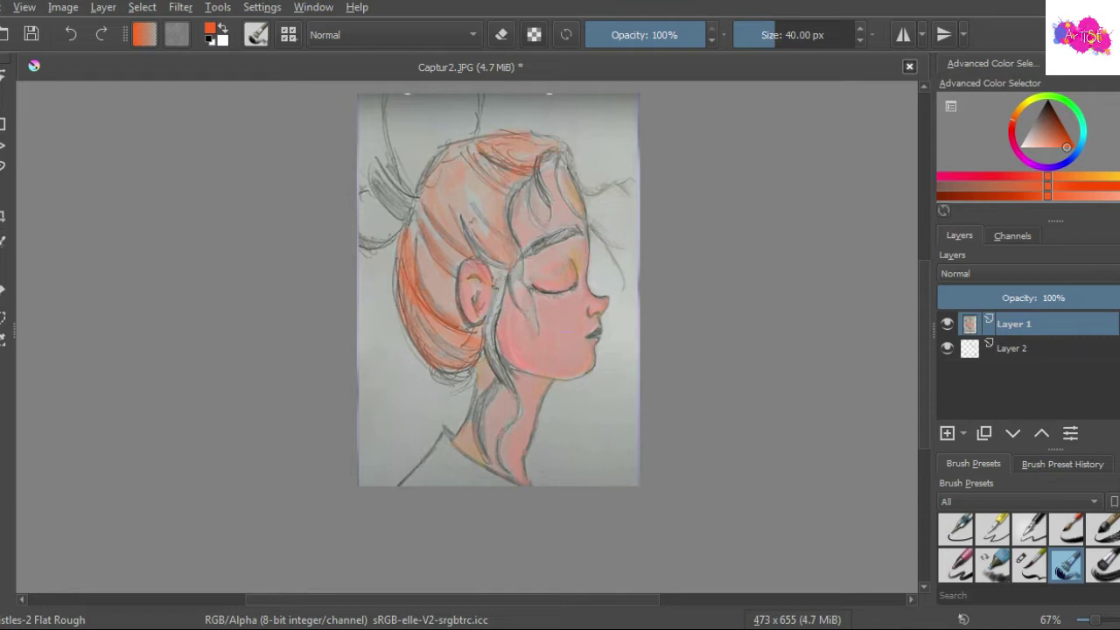
# Shade the upper hair and the hair behind the ear in a darker red-brown orange.
pyautogui.moveTo(1066, 147); pyautogui.dragTo(1066, 133)
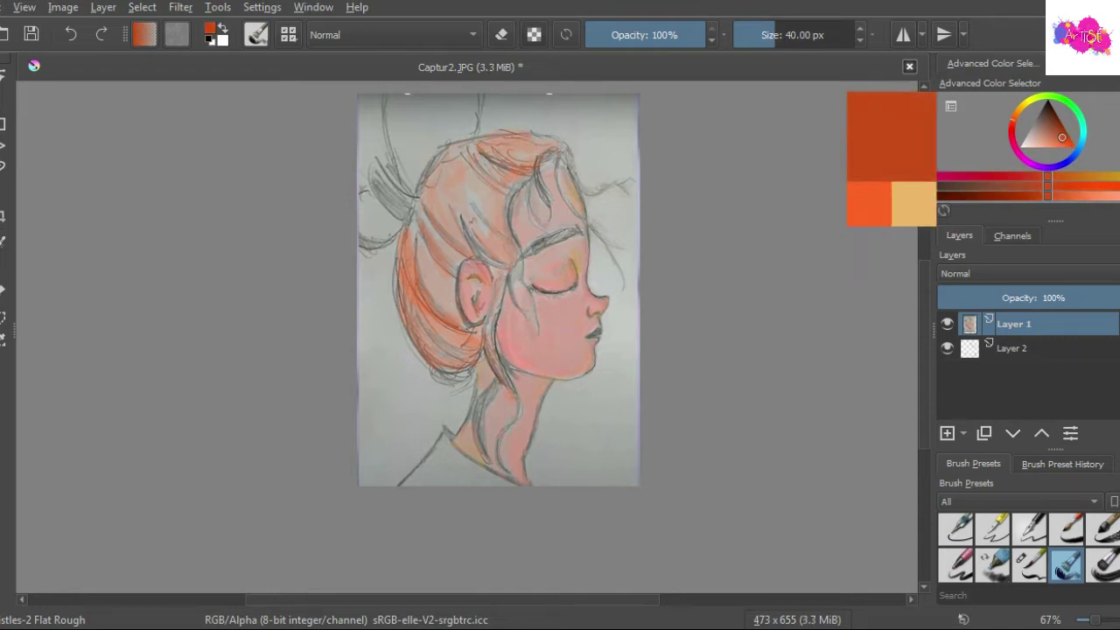
pyautogui.moveTo(447, 228)
pyautogui.mouseDown()
pyautogui.moveTo(443, 154)
pyautogui.moveTo(483, 164)
pyautogui.moveTo(499, 185)
pyautogui.moveTo(452, 315)
pyautogui.moveTo(476, 339)
pyautogui.mouseUp()
pyautogui.moveTo(428, 289)
pyautogui.mouseDown()
pyautogui.moveTo(452, 367)
pyautogui.moveTo(472, 369)
pyautogui.mouseUp()
pyautogui.moveTo(437, 329); pyautogui.dragTo(464, 343)
pyautogui.moveTo(490, 203)
pyautogui.mouseDown()
pyautogui.moveTo(472, 254)
pyautogui.moveTo(514, 268)
pyautogui.moveTo(495, 214)
pyautogui.moveTo(502, 179)
pyautogui.moveTo(483, 163)
pyautogui.mouseUp()
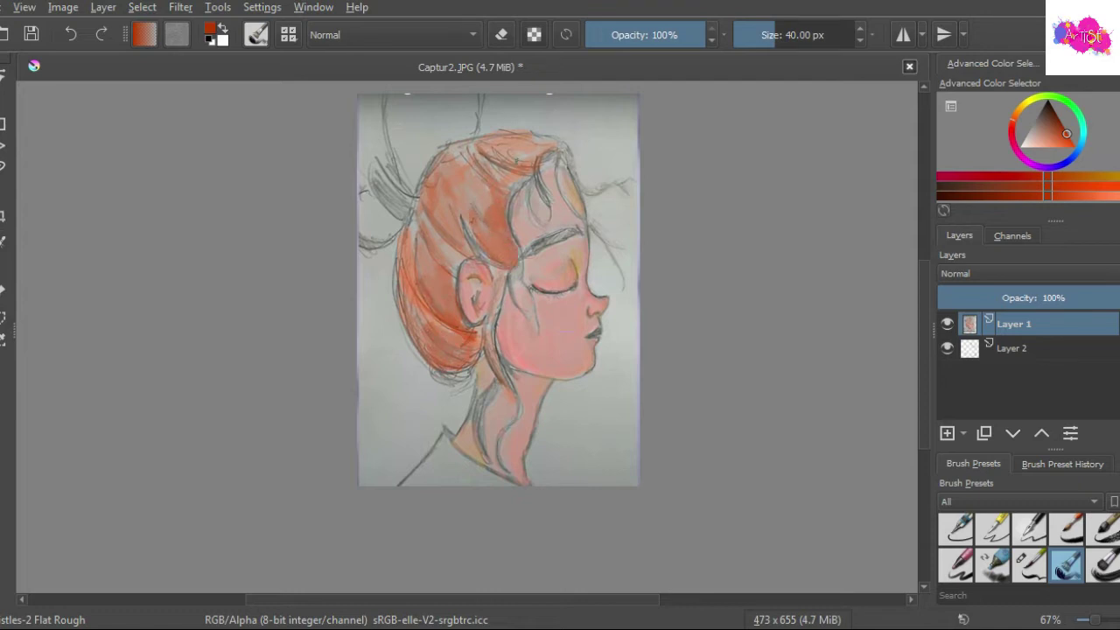
# Colour the bun at the top of the head and the left hair in orange, filling gaps.
pyautogui.moveTo(396, 119); pyautogui.dragTo(411, 190)
pyautogui.moveTo(417, 149)
pyautogui.mouseDown()
pyautogui.moveTo(429, 180)
pyautogui.moveTo(455, 140)
pyautogui.mouseUp()
pyautogui.moveTo(455, 101)
pyautogui.mouseDown()
pyautogui.moveTo(473, 140)
pyautogui.moveTo(420, 154)
pyautogui.moveTo(416, 119)
pyautogui.moveTo(404, 182)
pyautogui.moveTo(434, 174)
pyautogui.mouseUp()
pyautogui.moveTo(447, 142); pyautogui.dragTo(473, 126)
pyautogui.moveTo(395, 219)
pyautogui.mouseDown()
pyautogui.moveTo(382, 175)
pyautogui.moveTo(407, 205)
pyautogui.moveTo(360, 236)
pyautogui.mouseUp()
pyautogui.moveTo(384, 199)
pyautogui.mouseDown()
pyautogui.moveTo(386, 241)
pyautogui.moveTo(395, 230)
pyautogui.mouseUp()
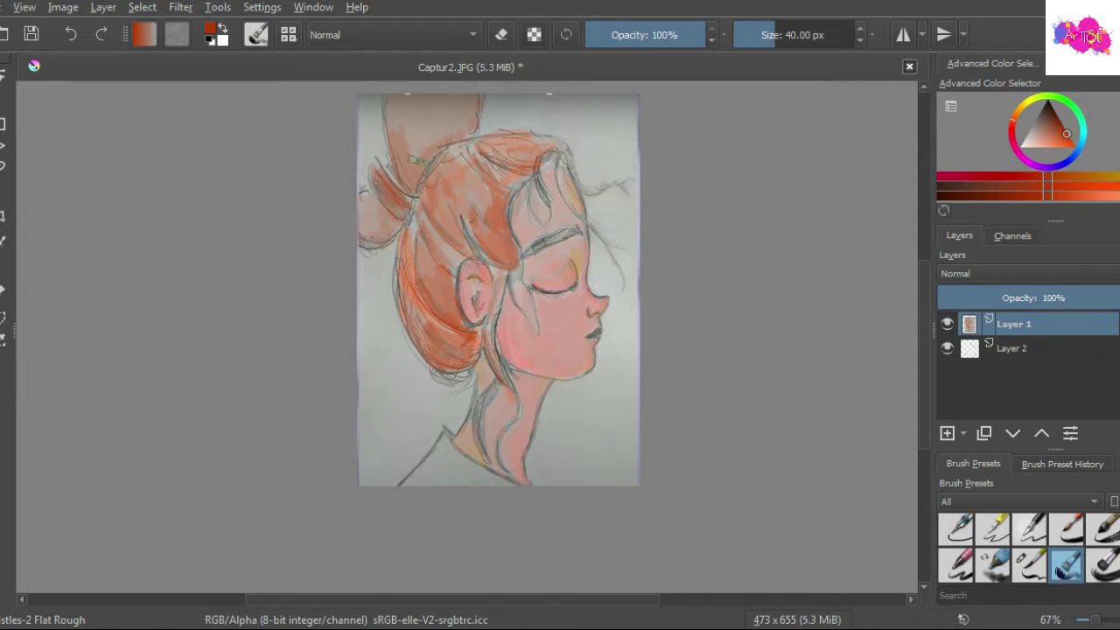
# Pick red in Select a Color and paint red into the hair near the ear and across the top.
pyautogui.moveTo(991, 196); pyautogui.dragTo(1049, 196)
pyautogui.click(210, 31)
pyautogui.doubleClick(660, 337)
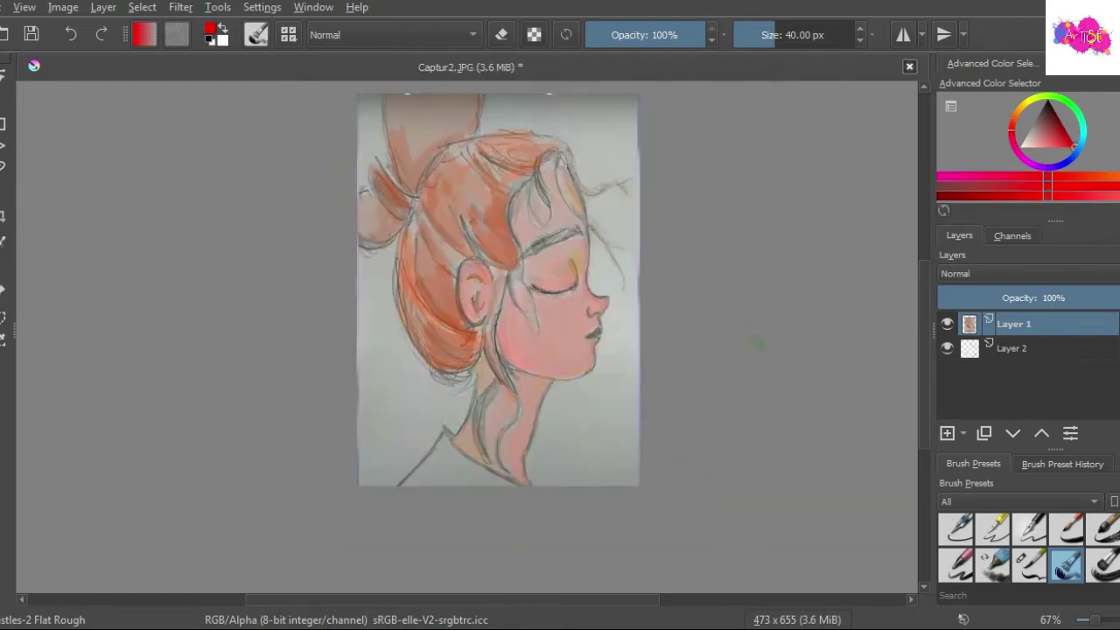
pyautogui.moveTo(463, 219); pyautogui.dragTo(492, 261)
pyautogui.moveTo(509, 219); pyautogui.dragTo(483, 261)
pyautogui.moveTo(472, 171)
pyautogui.mouseDown()
pyautogui.moveTo(473, 229)
pyautogui.moveTo(528, 136)
pyautogui.moveTo(506, 162)
pyautogui.moveTo(536, 143)
pyautogui.moveTo(557, 157)
pyautogui.mouseUp()
pyautogui.moveTo(499, 170)
pyautogui.mouseDown()
pyautogui.moveTo(517, 187)
pyautogui.moveTo(480, 232)
pyautogui.mouseUp()
pyautogui.moveTo(472, 192)
pyautogui.mouseDown()
pyautogui.moveTo(438, 266)
pyautogui.moveTo(455, 271)
pyautogui.mouseUp()
# Paint red over the left side of the hair, the bun and the bun's tie area.
pyautogui.moveTo(429, 211); pyautogui.dragTo(414, 280)
pyautogui.moveTo(403, 235)
pyautogui.mouseDown()
pyautogui.moveTo(455, 313)
pyautogui.moveTo(426, 344)
pyautogui.mouseUp()
pyautogui.moveTo(412, 115); pyautogui.dragTo(390, 178)
pyautogui.moveTo(405, 144)
pyautogui.mouseDown()
pyautogui.moveTo(420, 186)
pyautogui.moveTo(453, 139)
pyautogui.mouseUp()
pyautogui.moveTo(471, 102); pyautogui.dragTo(464, 124)
pyautogui.moveTo(376, 178)
pyautogui.mouseDown()
pyautogui.moveTo(416, 210)
pyautogui.moveTo(371, 235)
pyautogui.mouseUp()
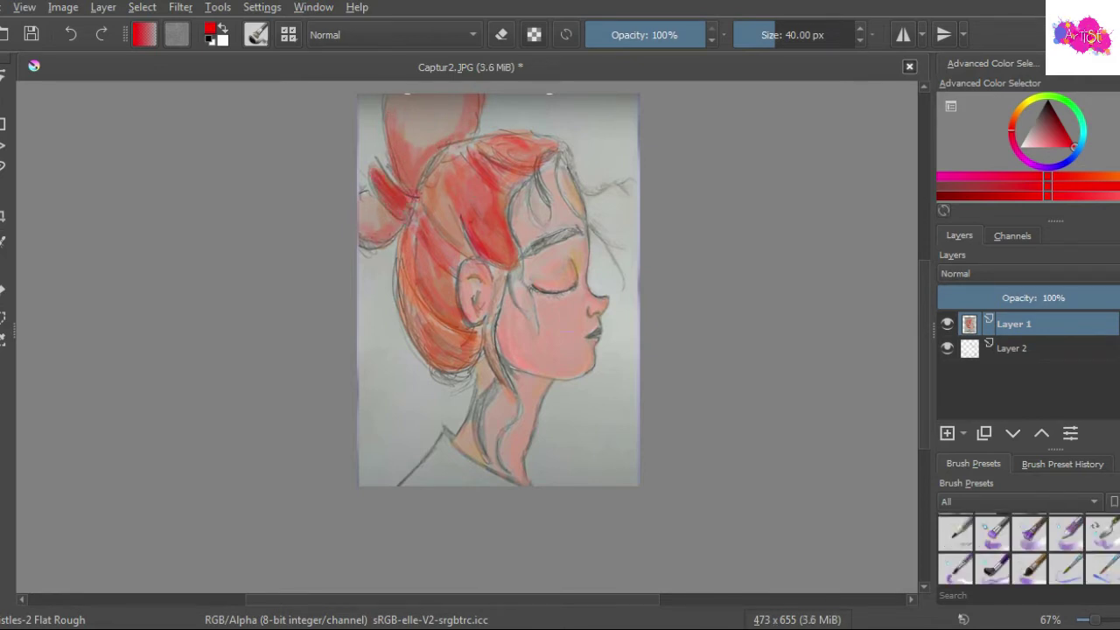
# With an enlarged Details brush, extend the red strand beside the ear.
pyautogui.click(1029, 564)
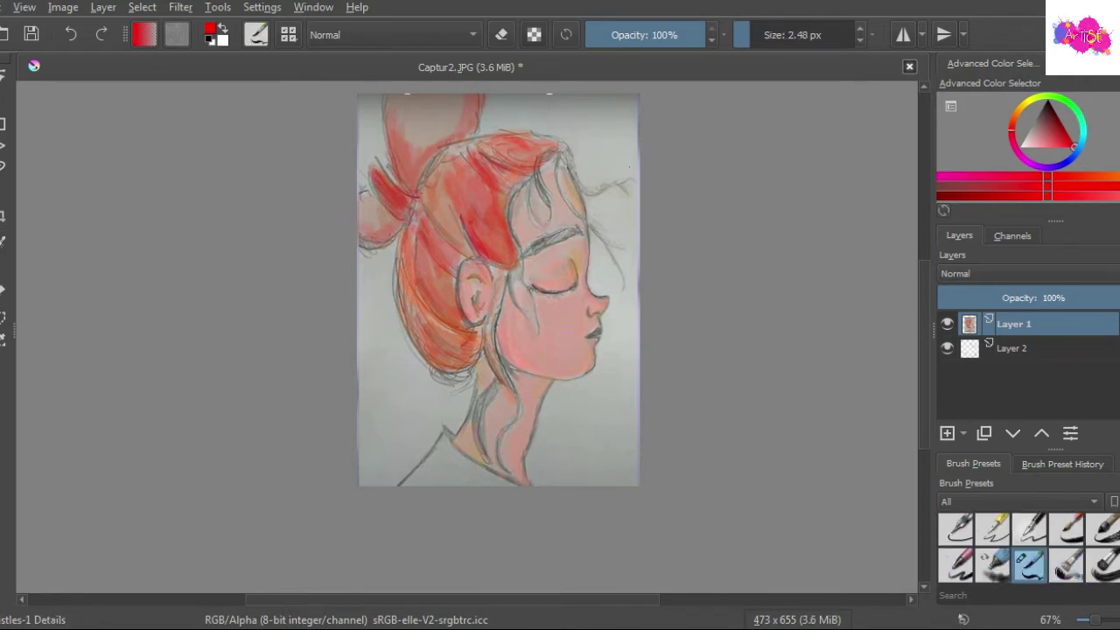
pyautogui.press(']')
pyautogui.scroll(2, 584, 152)
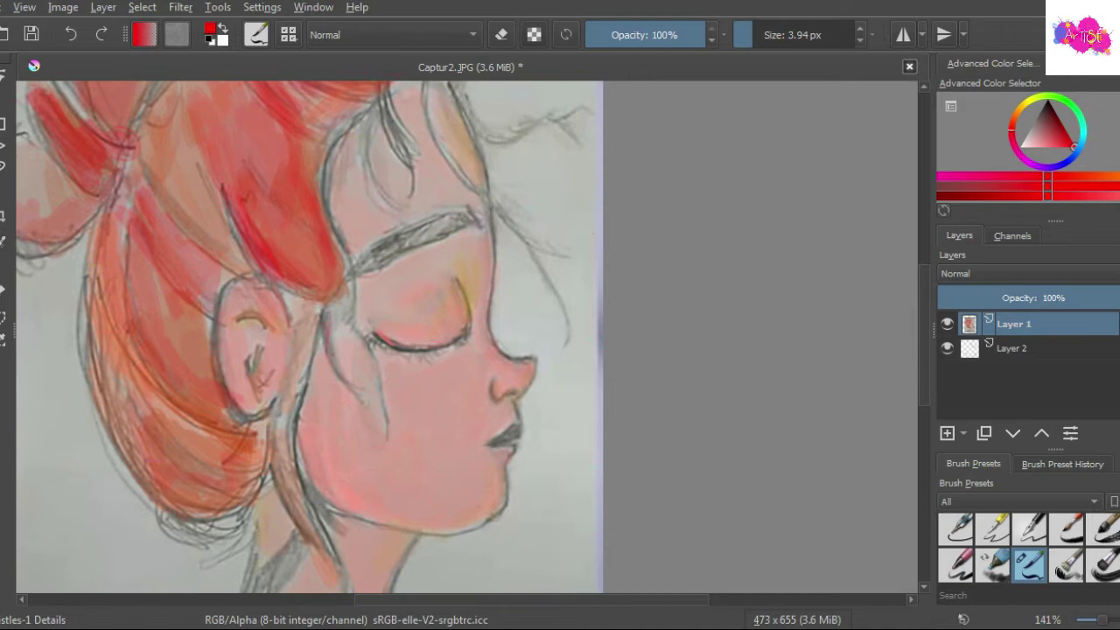
pyautogui.moveTo(338, 365); pyautogui.dragTo(356, 398)
pyautogui.press(']')
pyautogui.press(']')
pyautogui.press(']')
# Pick a lighter salmon red and draw strands down the cheek and near the top of the head.
pyautogui.click(210, 29)
pyautogui.click(464, 230)
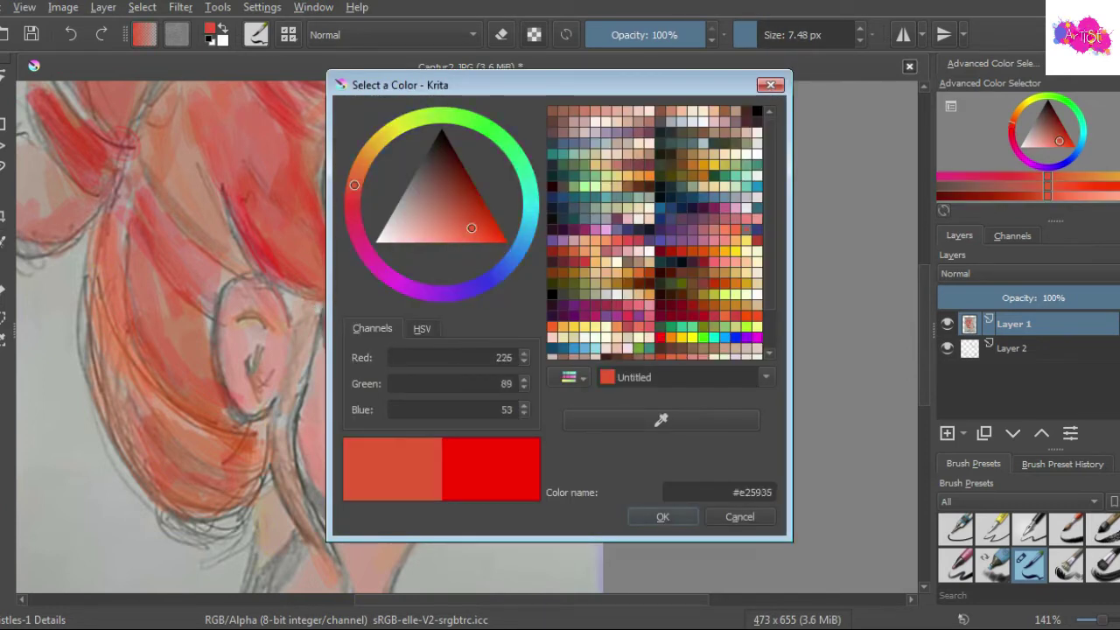
pyautogui.click(663, 516)
pyautogui.moveTo(353, 317); pyautogui.dragTo(387, 423)
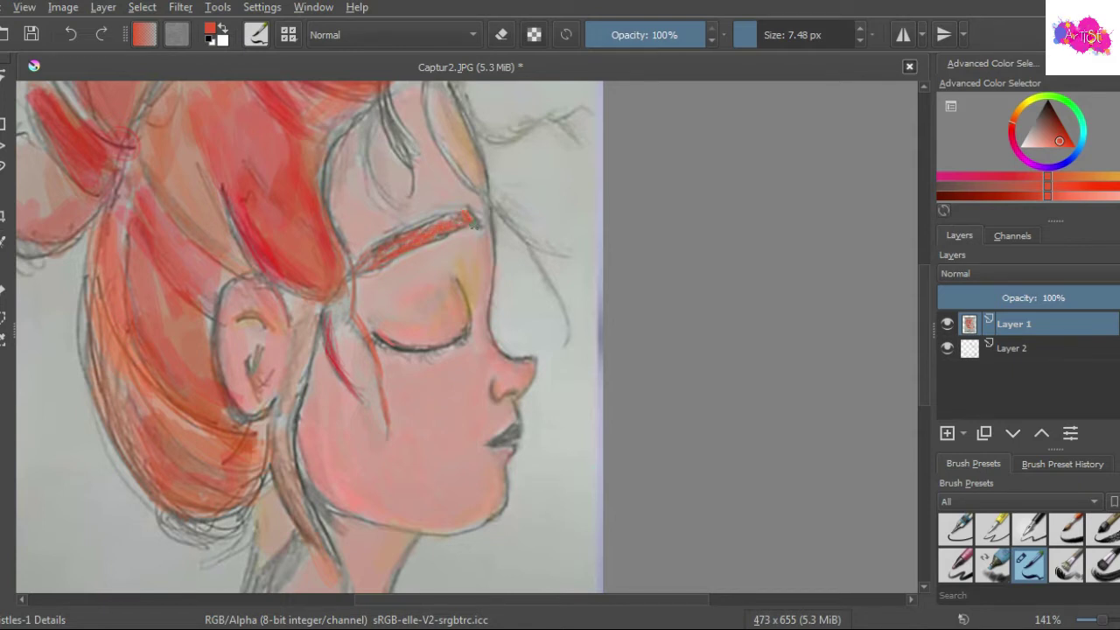
pyautogui.moveTo(390, 94); pyautogui.dragTo(410, 161)
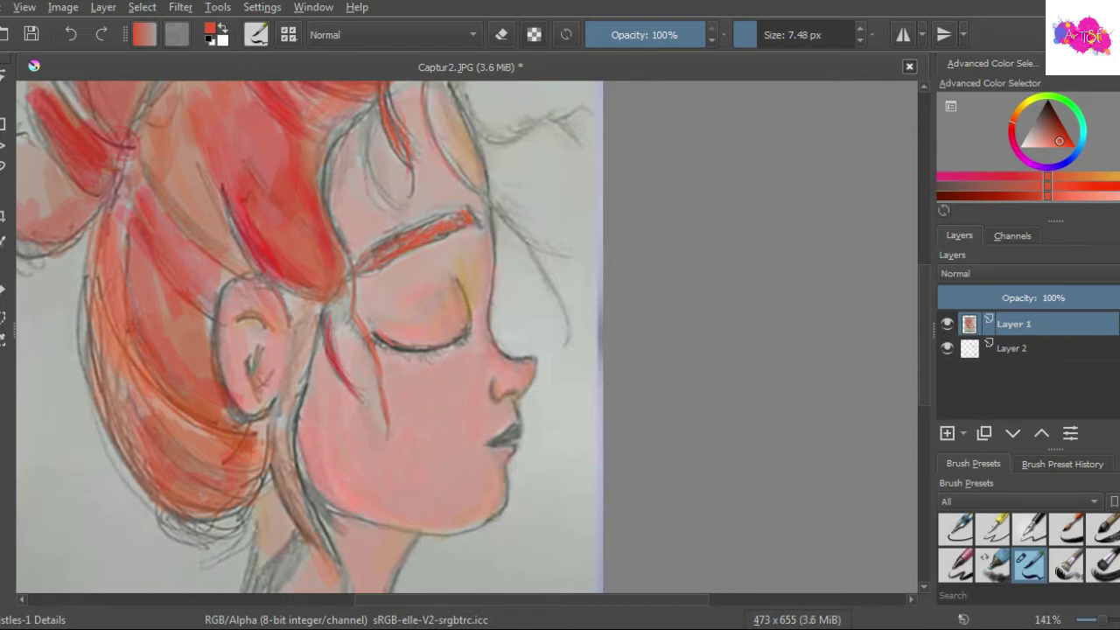
# At 100% view, draw a strand beside the ear down the neck, redoing it once.
pyautogui.press('-')
pyautogui.press('-')
pyautogui.press('-')
pyautogui.press('1')
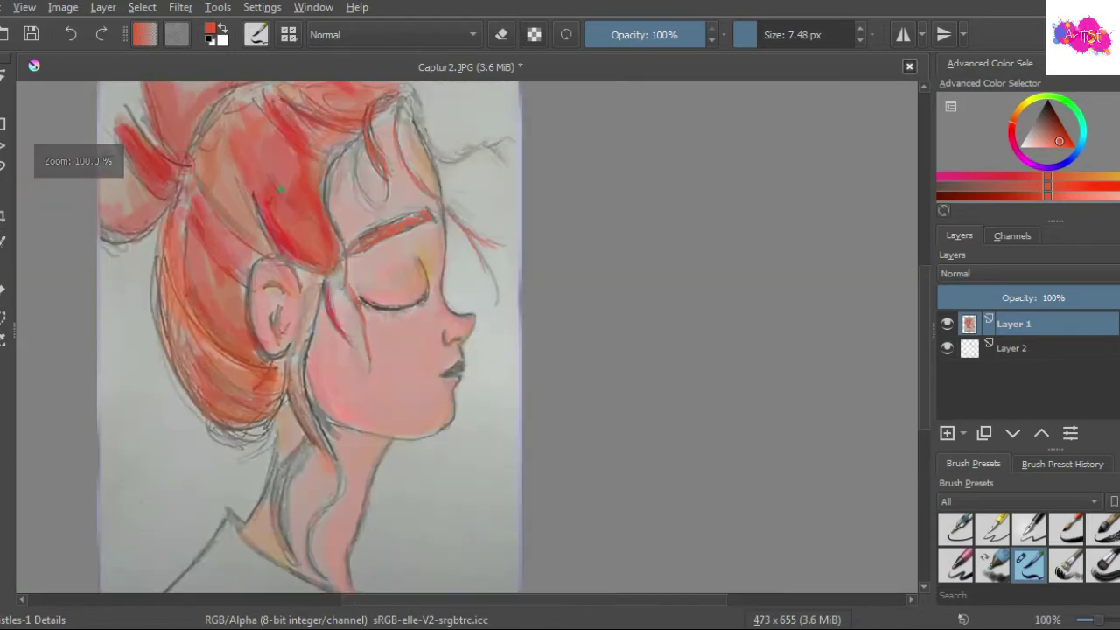
pyautogui.moveTo(308, 287); pyautogui.dragTo(292, 389)
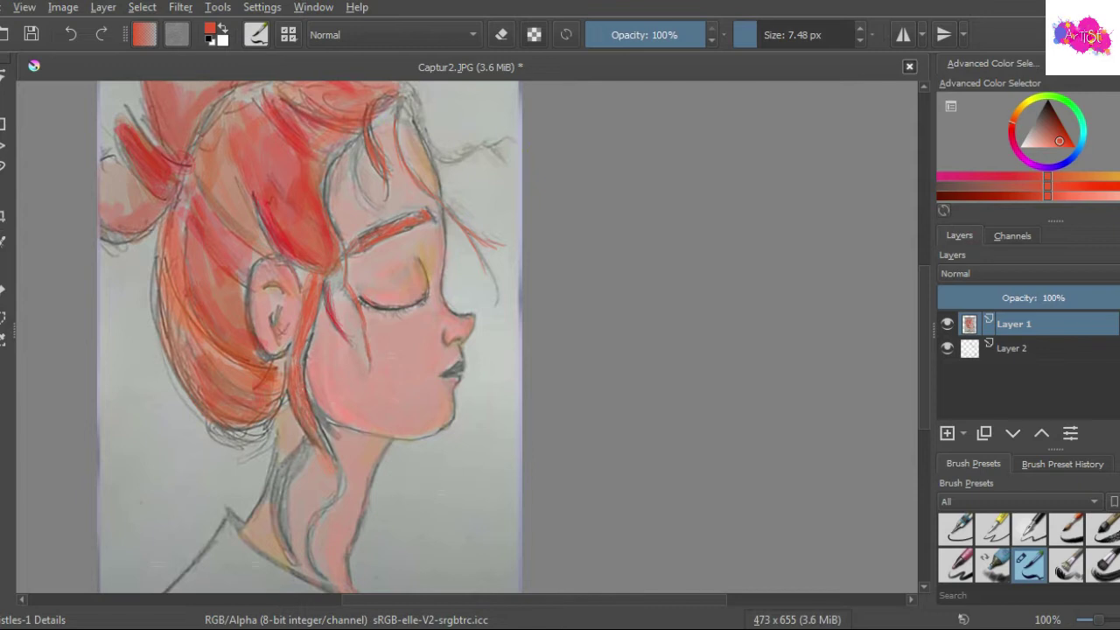
pyautogui.hotkey('ctrl', 'z')
pyautogui.moveTo(321, 285); pyautogui.dragTo(295, 375)
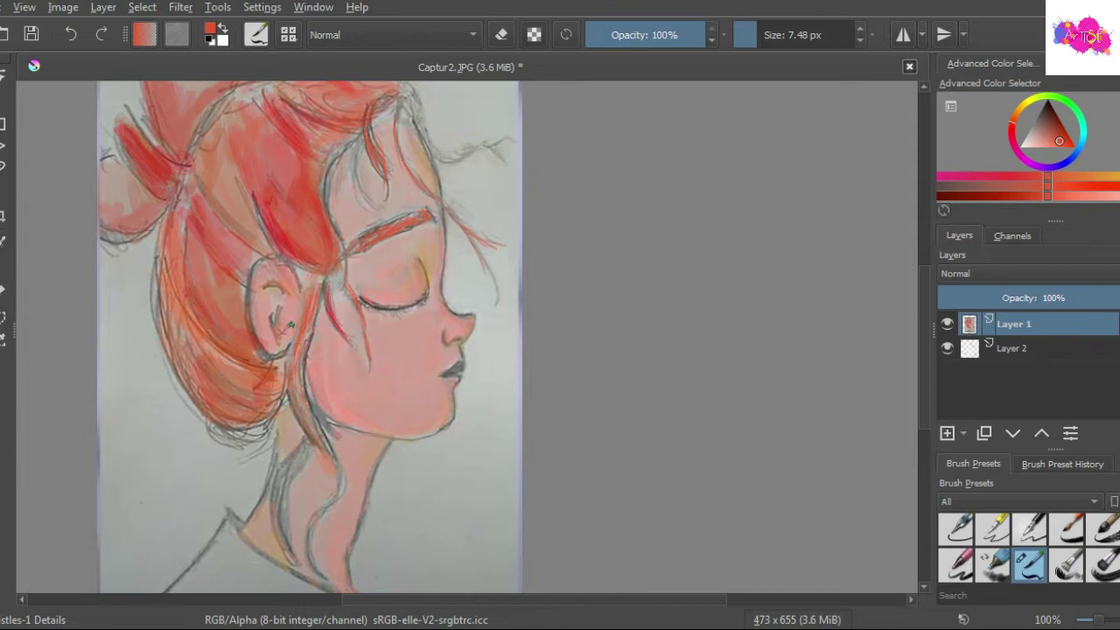
pyautogui.scroll(2, 291, 325)
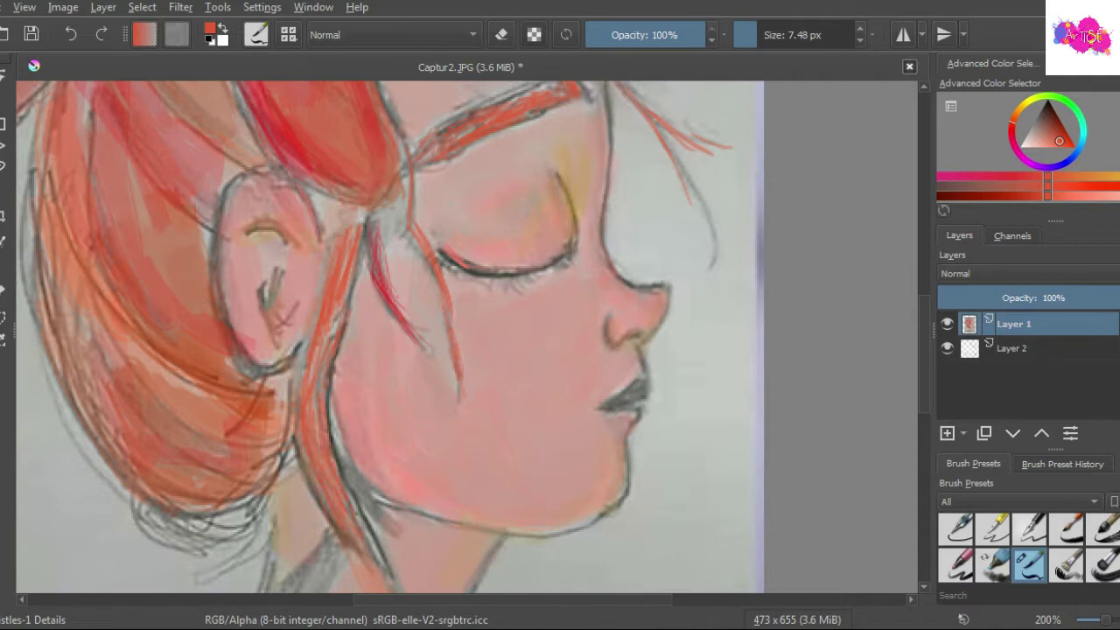
pyautogui.scroll(-2, 342, 418)
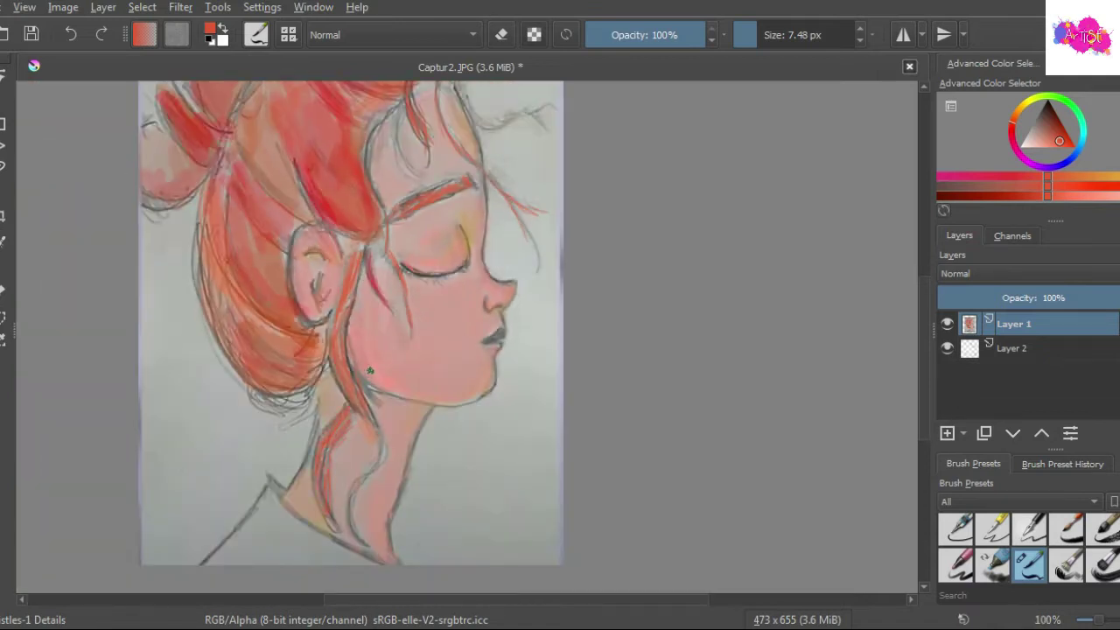
pyautogui.scroll(-1, 370, 371)
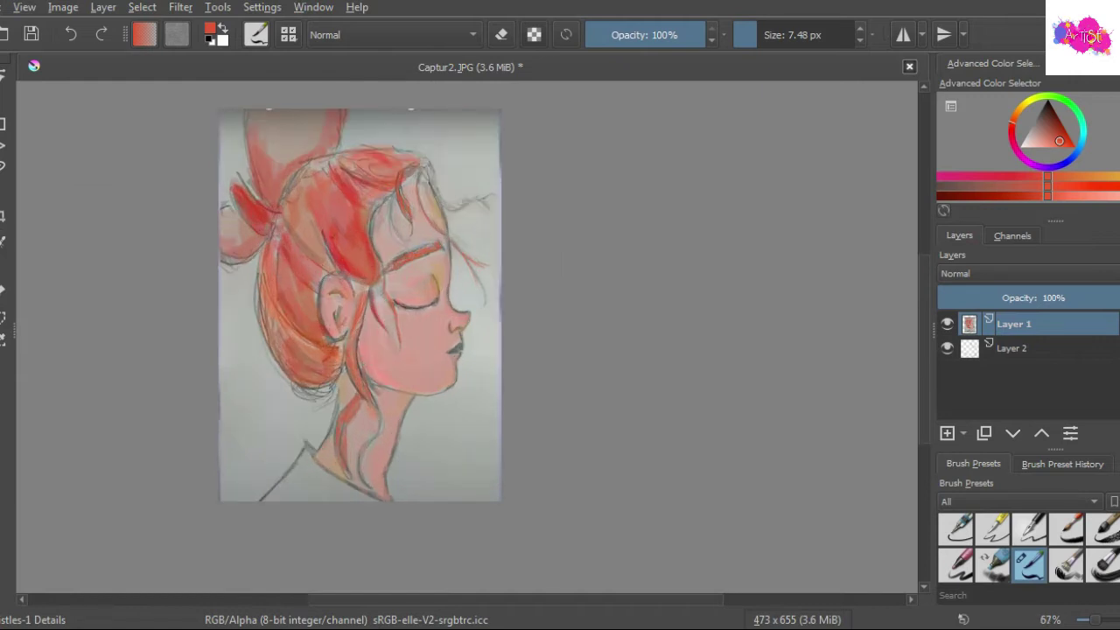
# Darken a hair patch, then darken the eyelash, eyelid crease and nose lines in very dark red.
pyautogui.moveTo(303, 162); pyautogui.dragTo(326, 170)
pyautogui.scroll(2, 498, 293)
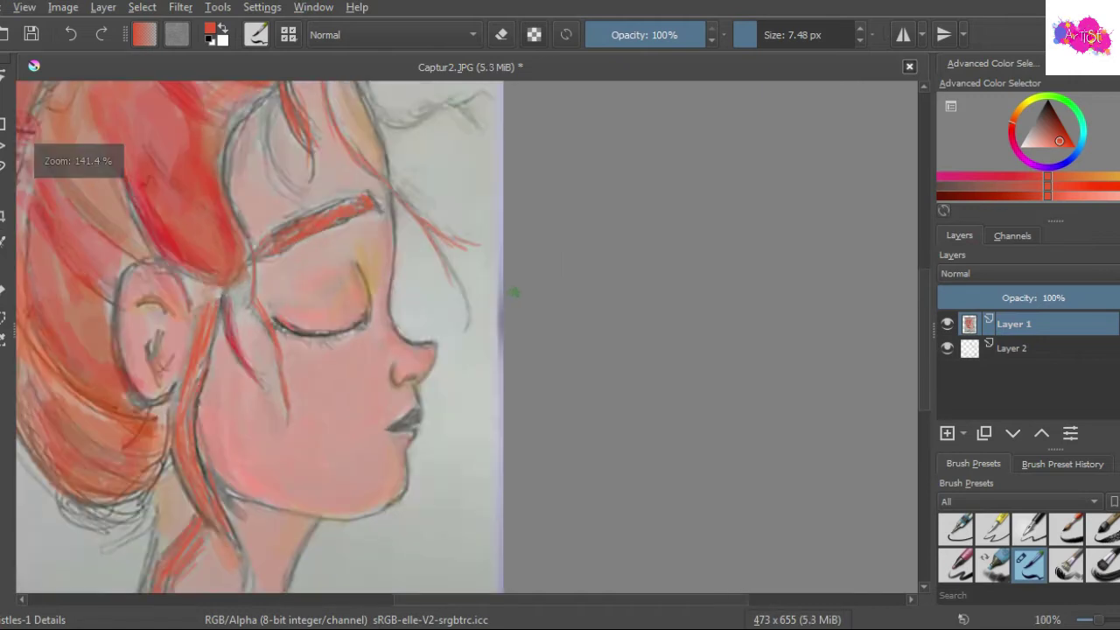
pyautogui.press('k')
pyautogui.press('k')
pyautogui.press('k')
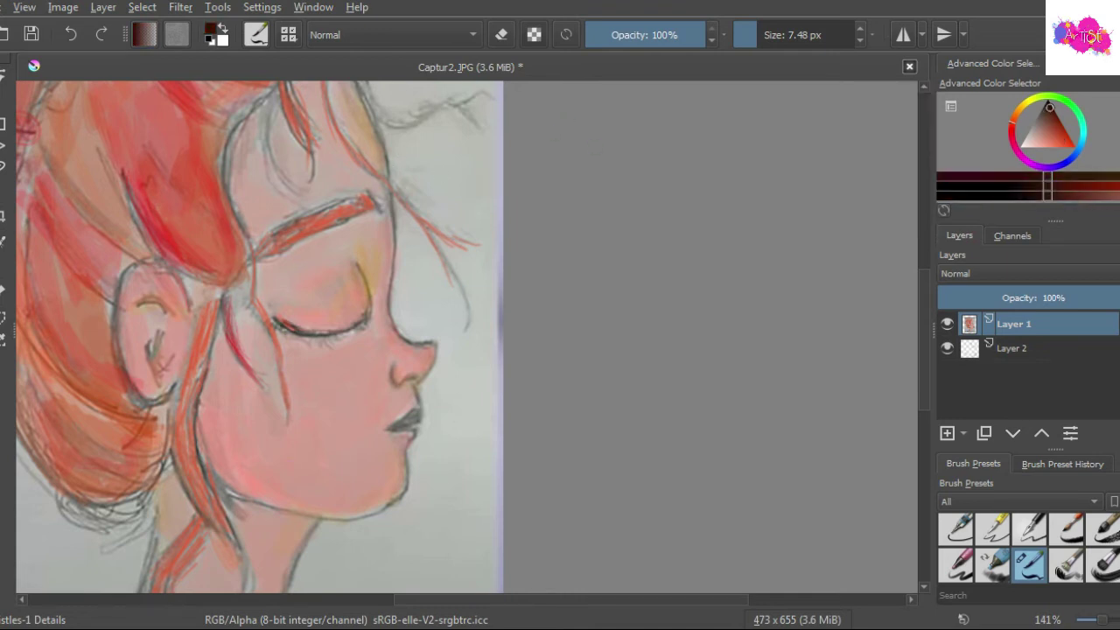
pyautogui.moveTo(301, 339); pyautogui.dragTo(346, 339)
pyautogui.moveTo(358, 263)
pyautogui.mouseDown()
pyautogui.moveTo(357, 326)
pyautogui.moveTo(387, 324)
pyautogui.moveTo(433, 348)
pyautogui.moveTo(409, 409)
pyautogui.mouseUp()
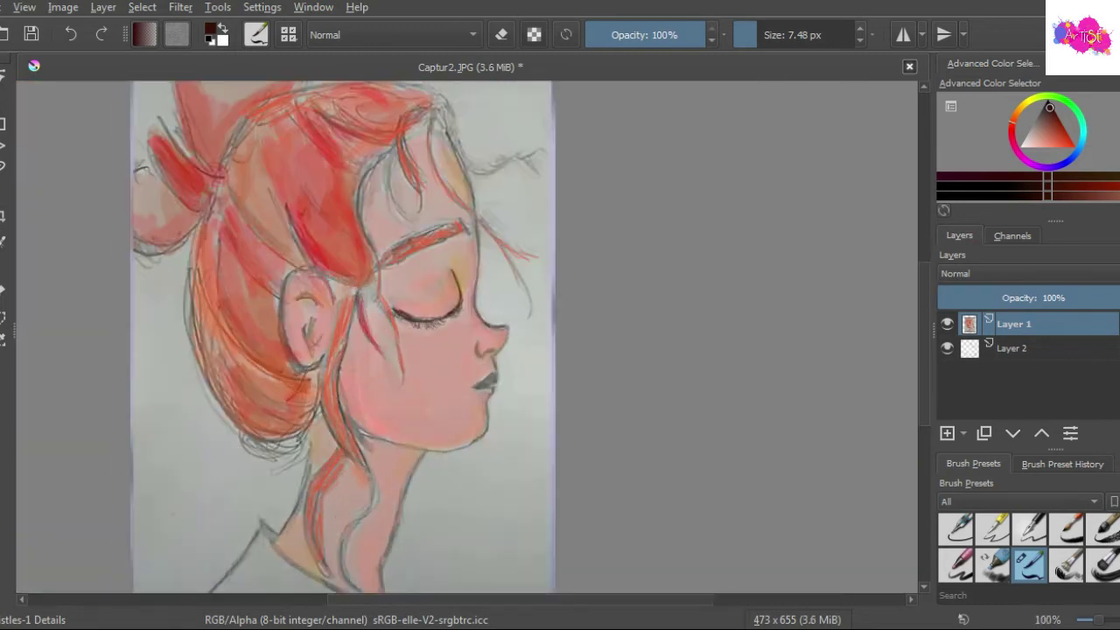
# Select the Flat Rough preset and pick orange-red in the Advanced Color Selector.
pyautogui.click(1066, 564)
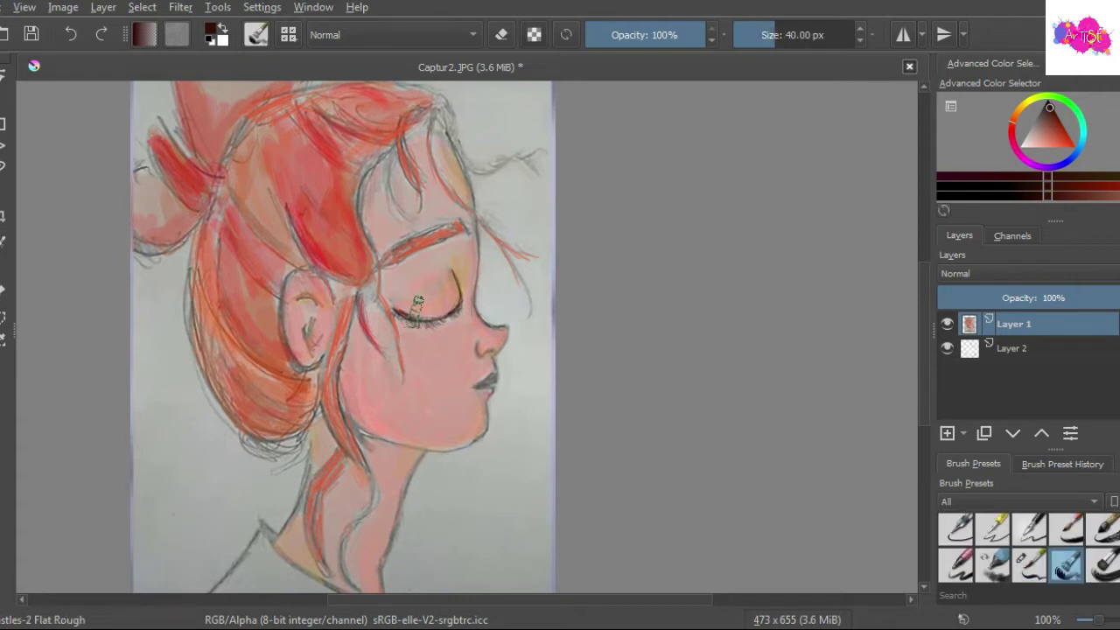
pyautogui.moveTo(1050, 114)
pyautogui.mouseDown()
pyautogui.moveTo(1075, 147)
pyautogui.moveTo(1050, 147)
pyautogui.mouseUp()
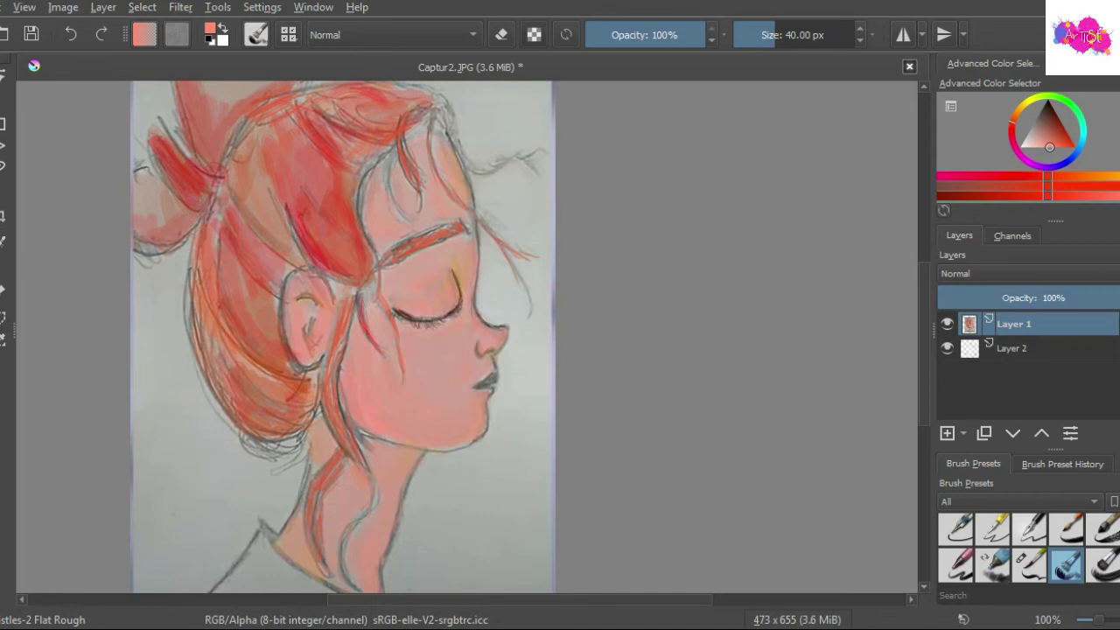
# Sample a dark red, repaint the eyebrow and darken the hair left of the face.
pyautogui.keyDown('ctrl'); pyautogui.click(396, 236); pyautogui.keyUp('ctrl')
pyautogui.scroll(2, 396, 236)
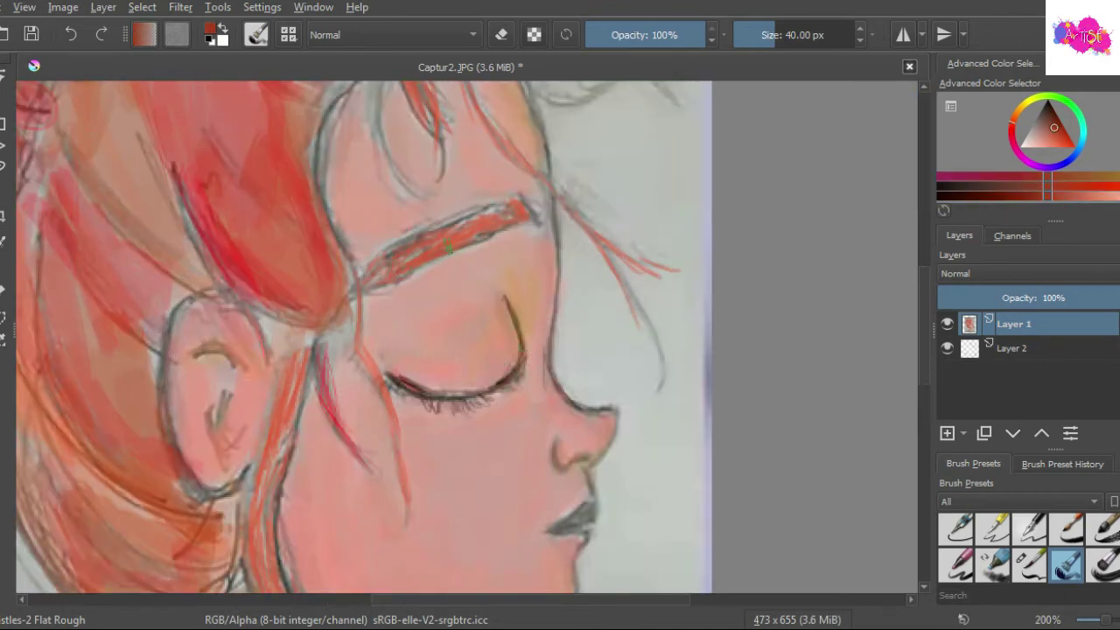
pyautogui.moveTo(416, 254)
pyautogui.mouseDown()
pyautogui.moveTo(511, 214)
pyautogui.moveTo(399, 241)
pyautogui.moveTo(367, 279)
pyautogui.moveTo(479, 226)
pyautogui.mouseUp()
pyautogui.moveTo(208, 203)
pyautogui.mouseDown()
pyautogui.moveTo(250, 293)
pyautogui.moveTo(298, 289)
pyautogui.moveTo(273, 179)
pyautogui.moveTo(315, 294)
pyautogui.moveTo(294, 286)
pyautogui.mouseUp()
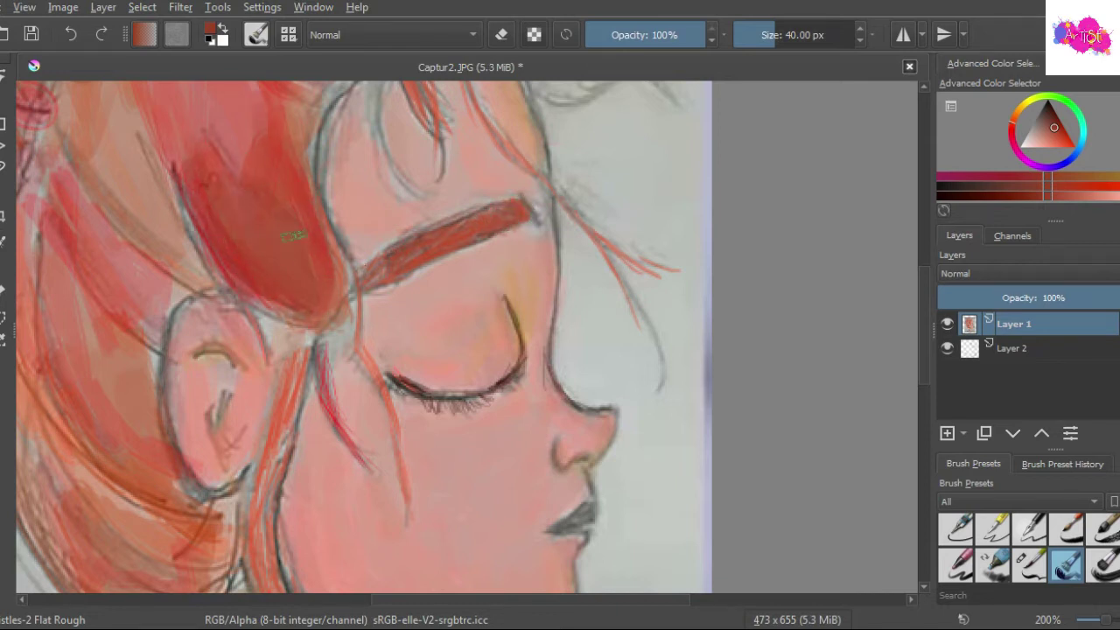
pyautogui.press('1')
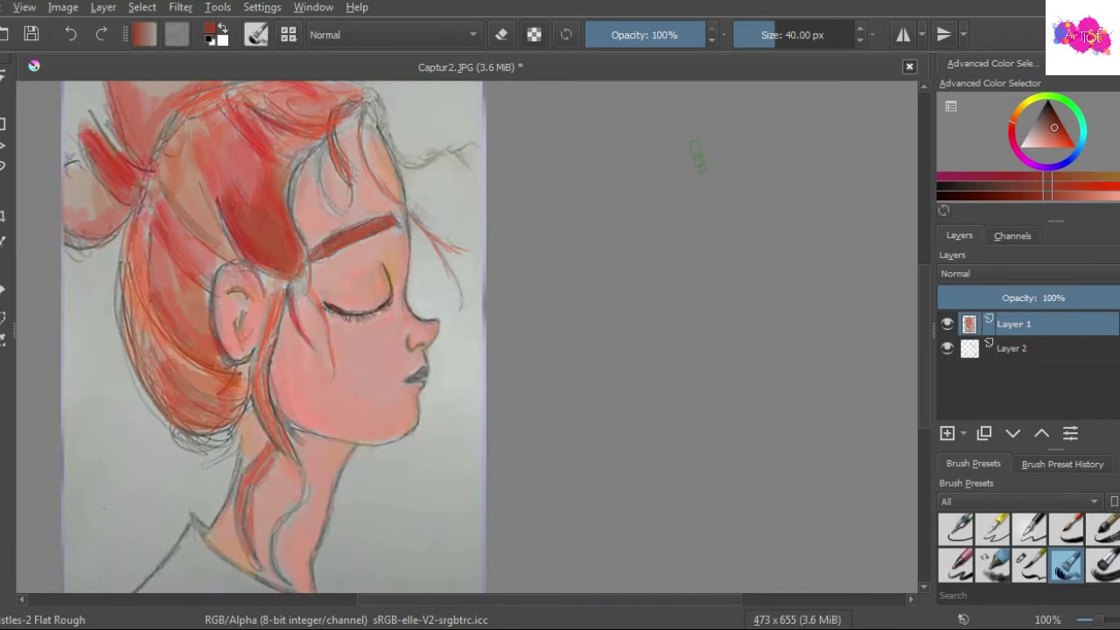
# Darken the upper hair shading and add red-orange strokes on top of the hair.
pyautogui.moveTo(199, 127)
pyautogui.mouseDown()
pyautogui.moveTo(225, 179)
pyautogui.moveTo(249, 149)
pyautogui.moveTo(218, 122)
pyautogui.mouseUp()
pyautogui.moveTo(157, 192)
pyautogui.mouseDown()
pyautogui.moveTo(228, 249)
pyautogui.moveTo(179, 188)
pyautogui.mouseUp()
pyautogui.moveTo(215, 223)
pyautogui.mouseDown()
pyautogui.moveTo(174, 157)
pyautogui.moveTo(223, 240)
pyautogui.mouseUp()
pyautogui.moveTo(154, 232)
pyautogui.mouseDown()
pyautogui.moveTo(210, 280)
pyautogui.moveTo(218, 256)
pyautogui.moveTo(168, 284)
pyautogui.moveTo(208, 301)
pyautogui.moveTo(150, 331)
pyautogui.moveTo(224, 364)
pyautogui.mouseUp()
pyautogui.moveTo(254, 158)
pyautogui.mouseDown()
pyautogui.moveTo(293, 109)
pyautogui.moveTo(356, 91)
pyautogui.moveTo(234, 91)
pyautogui.mouseUp()
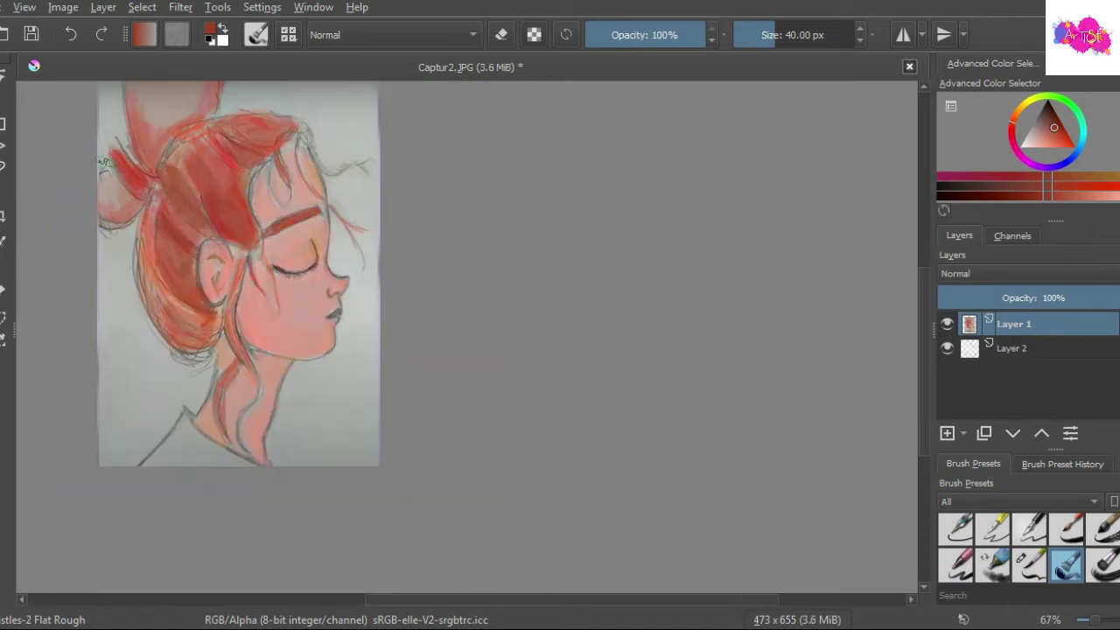
# Deepen the lower hair, the strand beside the ear and the neck strand with darker red-orange.
pyautogui.scroll(1, 284, 210)
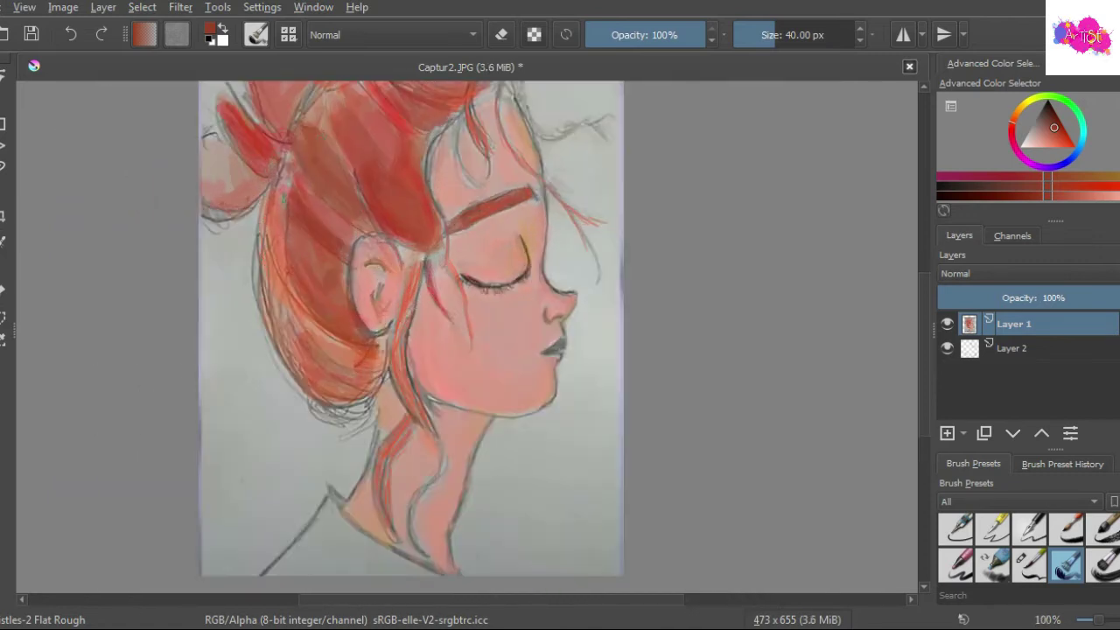
pyautogui.moveTo(285, 212)
pyautogui.mouseDown()
pyautogui.moveTo(298, 331)
pyautogui.moveTo(319, 385)
pyautogui.moveTo(367, 385)
pyautogui.moveTo(311, 372)
pyautogui.mouseUp()
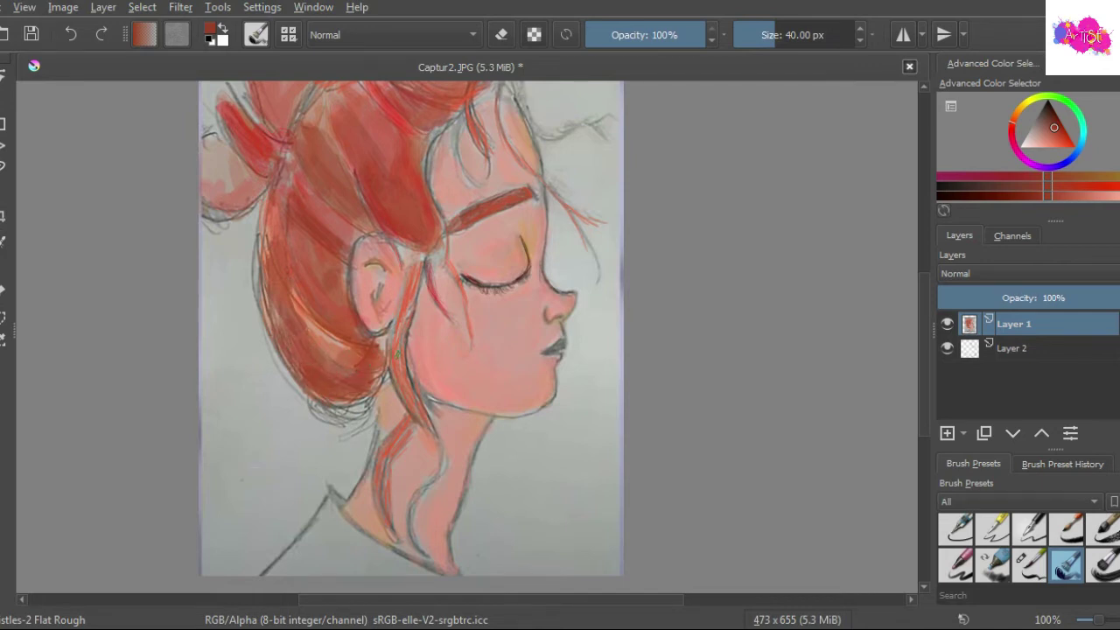
pyautogui.moveTo(382, 350); pyautogui.dragTo(413, 271)
pyautogui.moveTo(388, 455)
pyautogui.mouseDown()
pyautogui.moveTo(411, 427)
pyautogui.moveTo(392, 507)
pyautogui.mouseUp()
pyautogui.moveTo(341, 136)
pyautogui.mouseDown()
pyautogui.moveTo(319, 97)
pyautogui.moveTo(378, 106)
pyautogui.mouseUp()
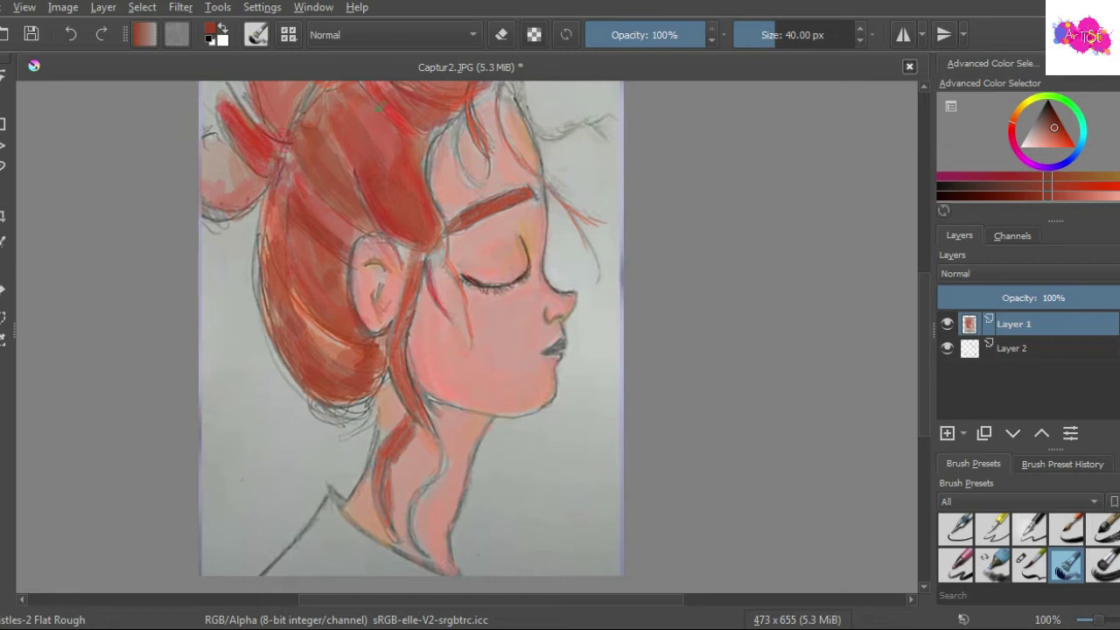
# Draw a thin dark line along the hair with the Pencil-3 Large 4B brush.
pyautogui.scroll(-2, 1024, 547)
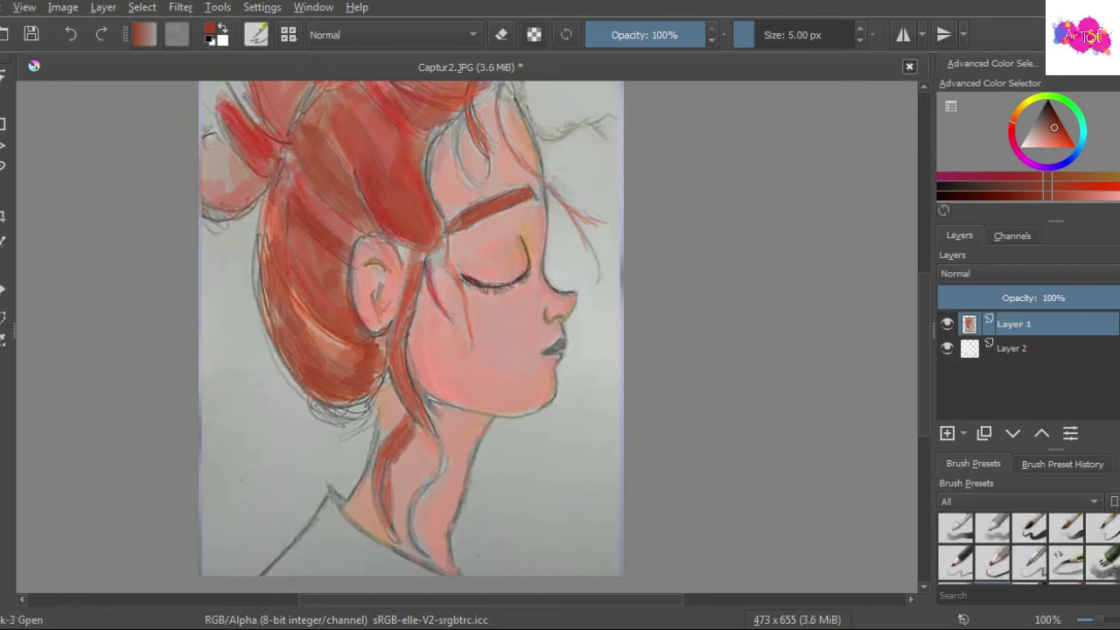
pyautogui.click(992, 564)
pyautogui.moveTo(506, 137); pyautogui.dragTo(528, 164)
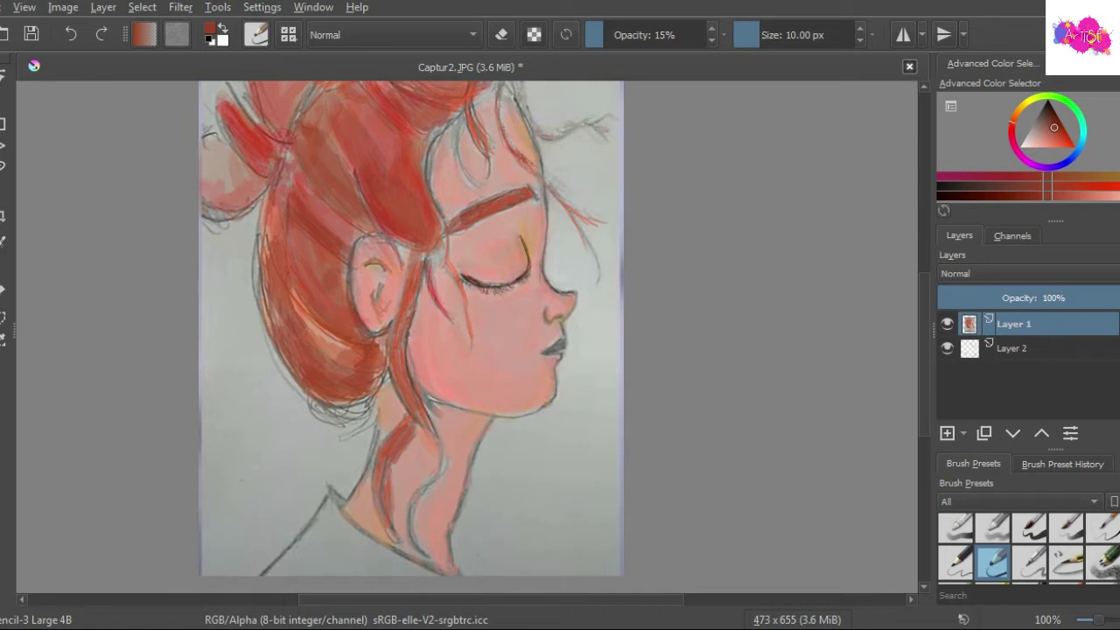
# With Basic-5 Size, paint darker red over the left bun, crown and above the forehead.
pyautogui.press('/')
pyautogui.moveTo(250, 186); pyautogui.dragTo(230, 217)
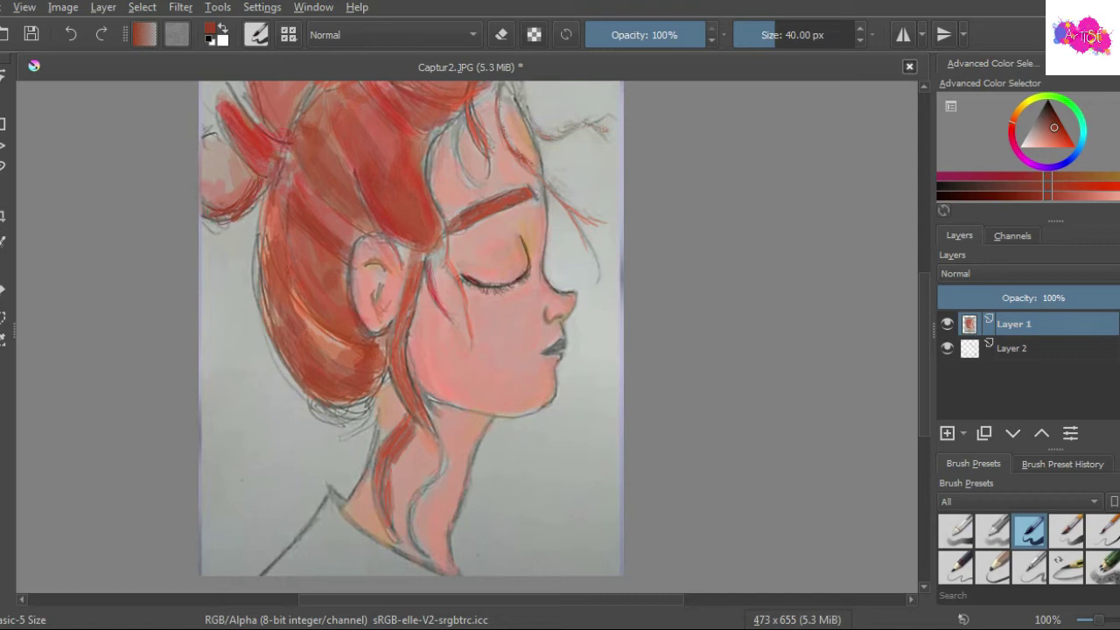
pyautogui.moveTo(299, 188)
pyautogui.mouseDown()
pyautogui.moveTo(358, 245)
pyautogui.moveTo(336, 218)
pyautogui.moveTo(368, 219)
pyautogui.mouseUp()
pyautogui.moveTo(350, 136)
pyautogui.mouseDown()
pyautogui.moveTo(387, 214)
pyautogui.moveTo(421, 159)
pyautogui.moveTo(435, 245)
pyautogui.mouseUp()
pyautogui.moveTo(411, 164)
pyautogui.mouseDown()
pyautogui.moveTo(381, 109)
pyautogui.moveTo(358, 98)
pyautogui.mouseUp()
pyautogui.moveTo(360, 165); pyautogui.dragTo(332, 100)
pyautogui.moveTo(398, 208); pyautogui.dragTo(367, 175)
# Darken the hair around the ear and down the neck strand with red.
pyautogui.moveTo(326, 280); pyautogui.dragTo(368, 345)
pyautogui.moveTo(293, 275)
pyautogui.mouseDown()
pyautogui.moveTo(315, 314)
pyautogui.moveTo(271, 367)
pyautogui.mouseUp()
pyautogui.moveTo(385, 350); pyautogui.dragTo(336, 389)
pyautogui.moveTo(422, 289)
pyautogui.mouseDown()
pyautogui.moveTo(405, 411)
pyautogui.moveTo(419, 556)
pyautogui.mouseUp()
pyautogui.moveTo(407, 483); pyautogui.dragTo(446, 515)
# Paint red strands over the top of the head, past the forehead.
pyautogui.moveTo(445, 446); pyautogui.dragTo(441, 486)
pyautogui.moveTo(468, 89)
pyautogui.mouseDown()
pyautogui.moveTo(514, 118)
pyautogui.moveTo(518, 151)
pyautogui.mouseUp()
pyautogui.moveTo(520, 159); pyautogui.dragTo(602, 226)
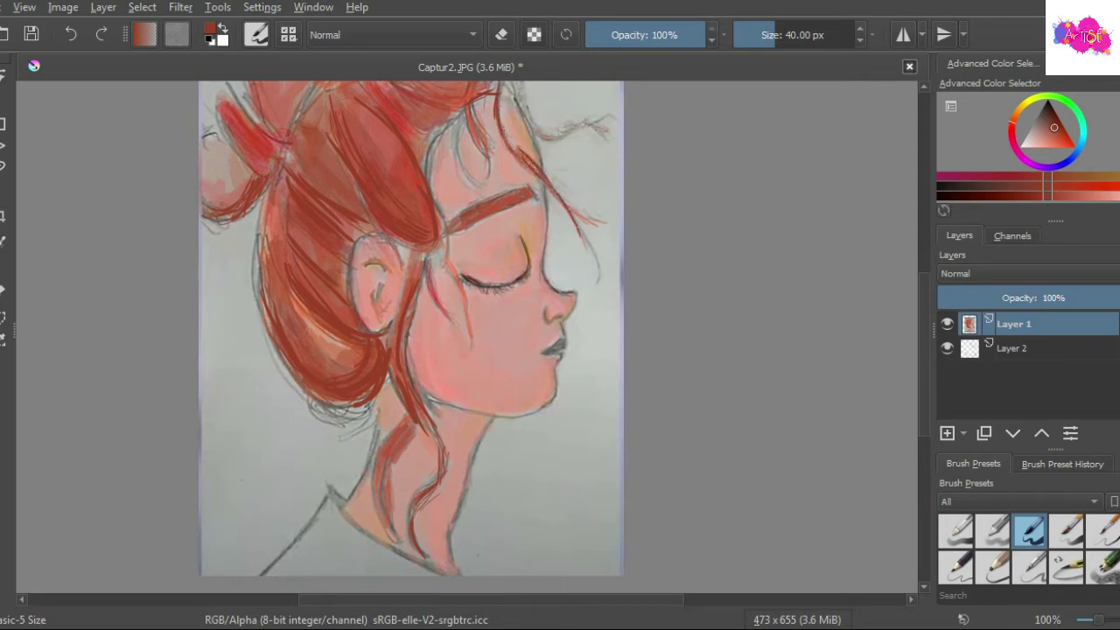
pyautogui.moveTo(504, 84); pyautogui.dragTo(581, 150)
# Paint dark-red strands over the top of the head.
pyautogui.scroll(-1, 604, 147)
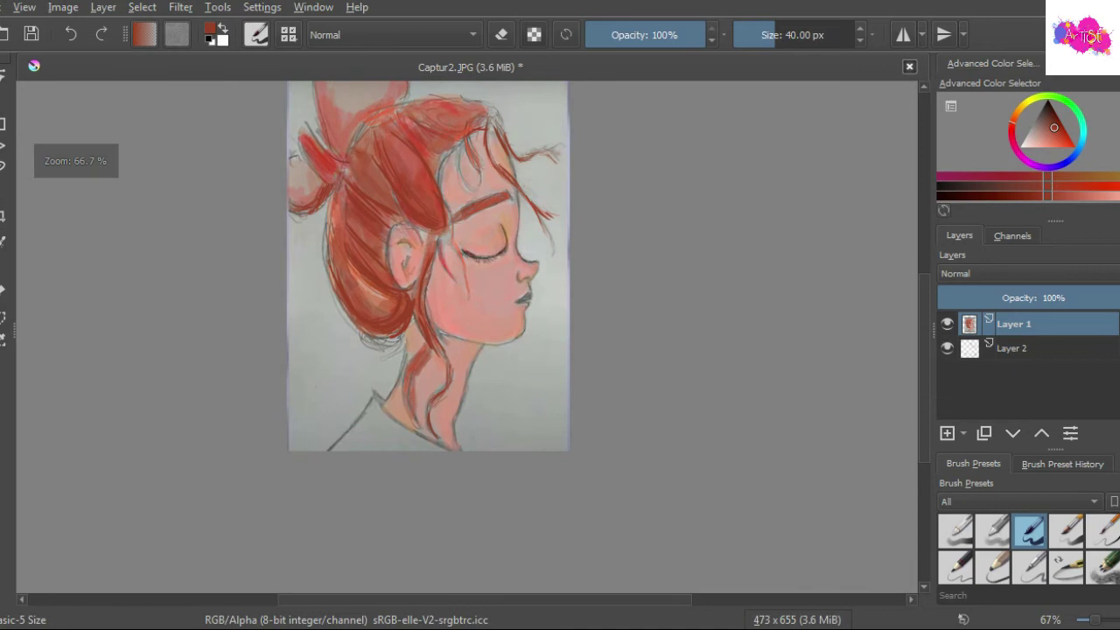
pyautogui.scroll(1, 560, 105)
pyautogui.scroll(2, 899, 298)
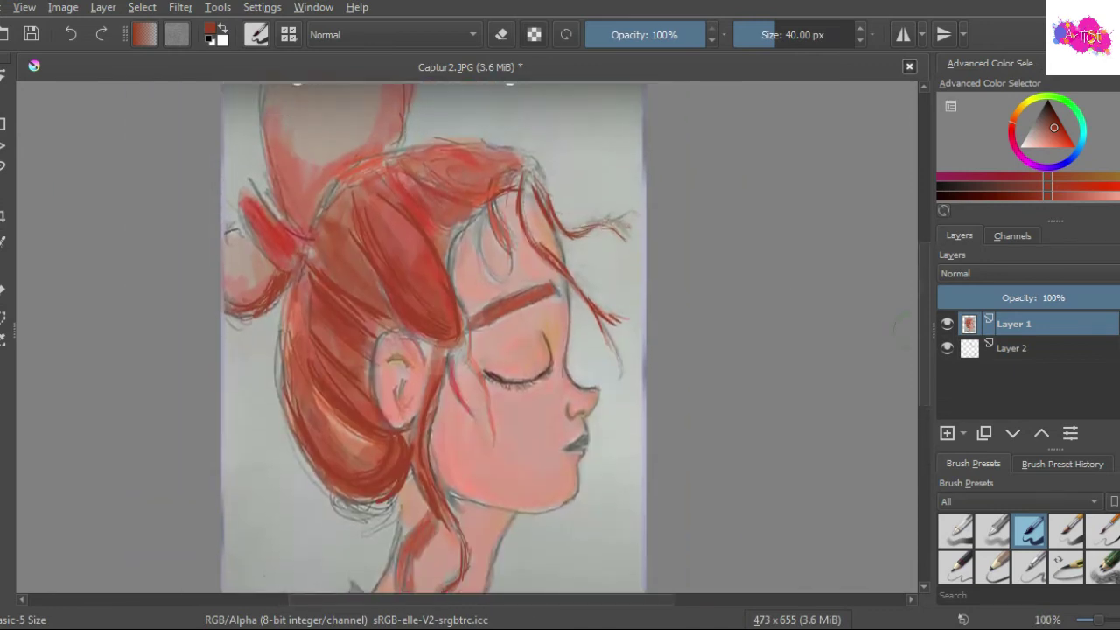
pyautogui.moveTo(343, 96)
pyautogui.mouseDown()
pyautogui.moveTo(311, 172)
pyautogui.moveTo(330, 181)
pyautogui.mouseUp()
pyautogui.moveTo(306, 140)
pyautogui.mouseDown()
pyautogui.moveTo(280, 210)
pyautogui.moveTo(284, 193)
pyautogui.mouseUp()
pyautogui.moveTo(375, 96); pyautogui.dragTo(363, 142)
# Try a yellow-orange highlight on the hair bun, then undo it.
pyautogui.click(1054, 127)
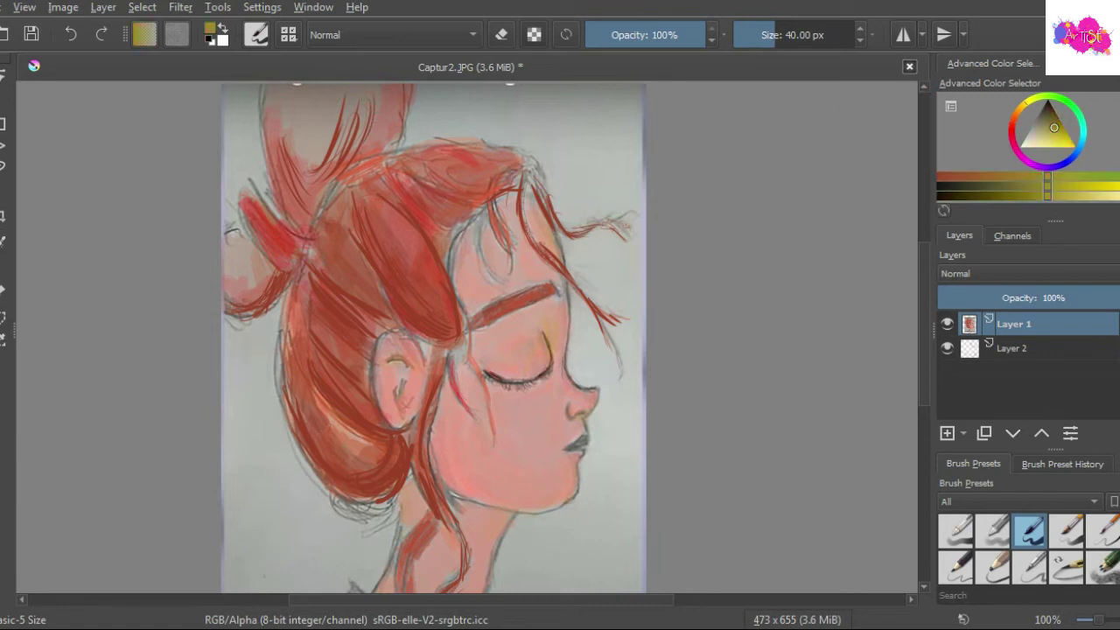
pyautogui.click(210, 31)
pyautogui.click(713, 251)
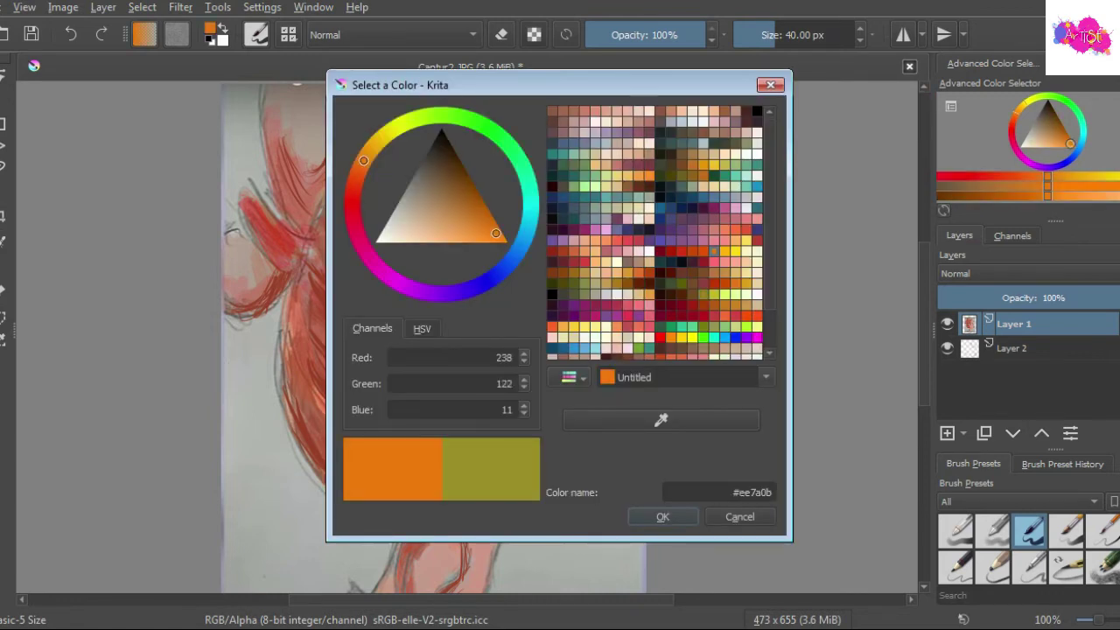
pyautogui.click(745, 283)
pyautogui.click(663, 516)
pyautogui.moveTo(477, 189)
pyautogui.mouseDown()
pyautogui.moveTo(529, 162)
pyautogui.moveTo(552, 185)
pyautogui.moveTo(542, 178)
pyautogui.mouseUp()
pyautogui.hotkey('ctrl', 'z')
pyautogui.hotkey('ctrl', 'z')
# Pick a strong red and paint it over the hair bun.
pyautogui.click(211, 30)
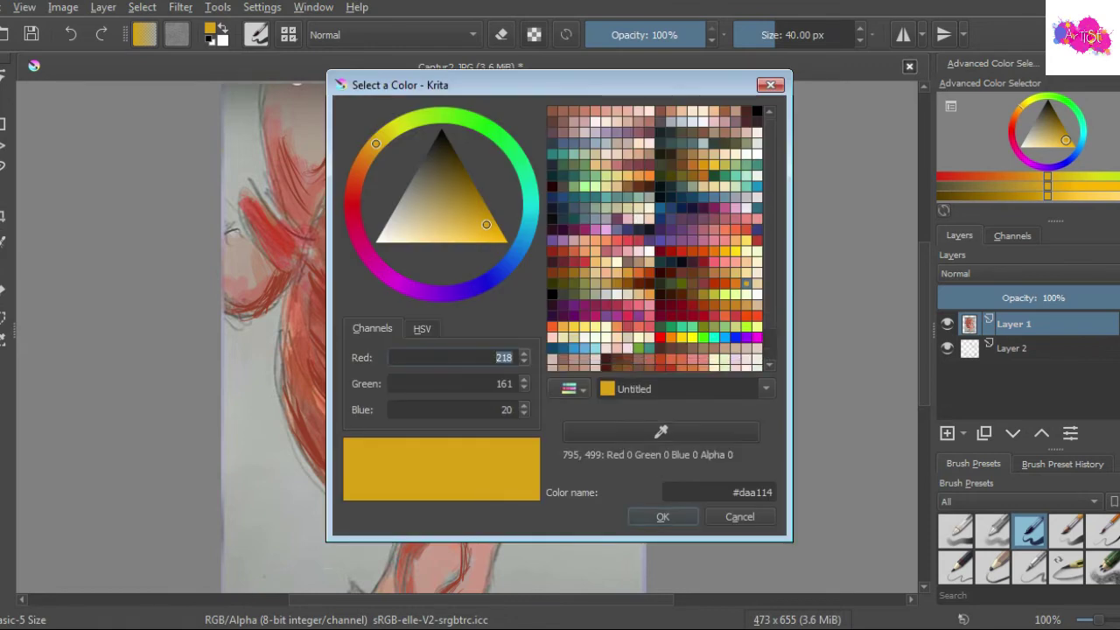
pyautogui.click(237, 175)
pyautogui.press('Return')
pyautogui.moveTo(449, 158)
pyautogui.mouseDown()
pyautogui.moveTo(490, 173)
pyautogui.moveTo(511, 152)
pyautogui.moveTo(541, 188)
pyautogui.mouseUp()
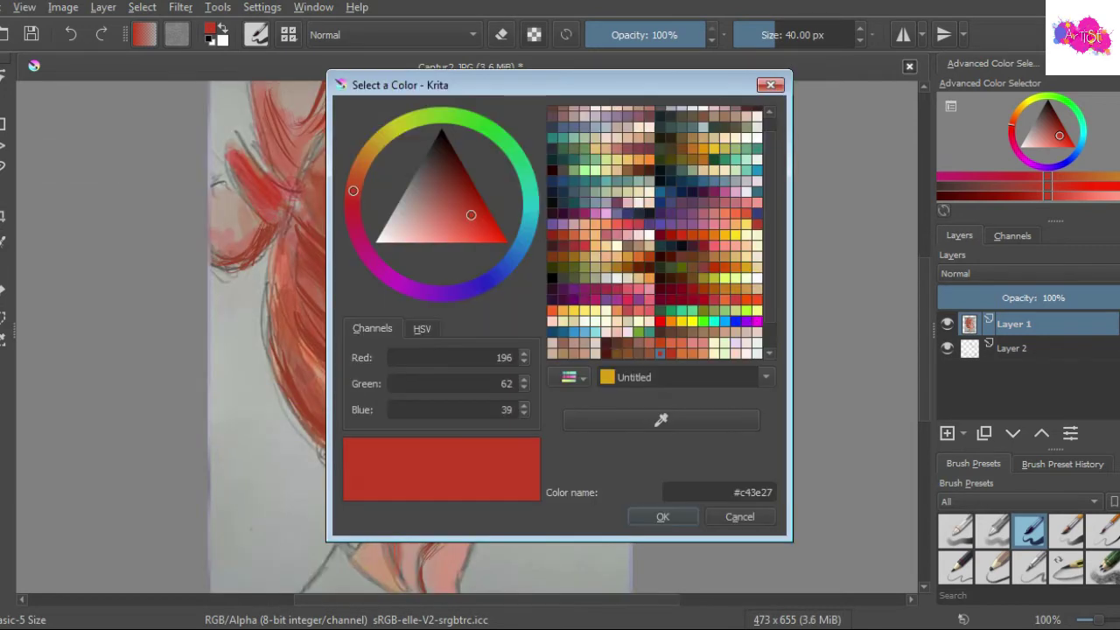
# Choose a light pink skin colour in the Select a Color dialog.
pyautogui.click(660, 420)
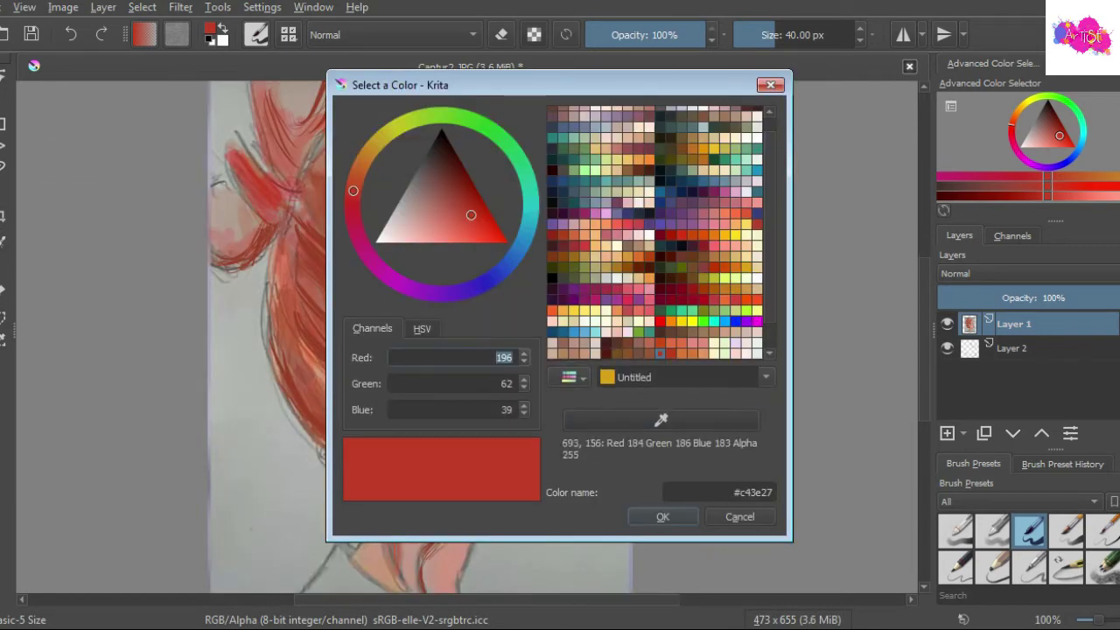
pyautogui.click(893, 513)
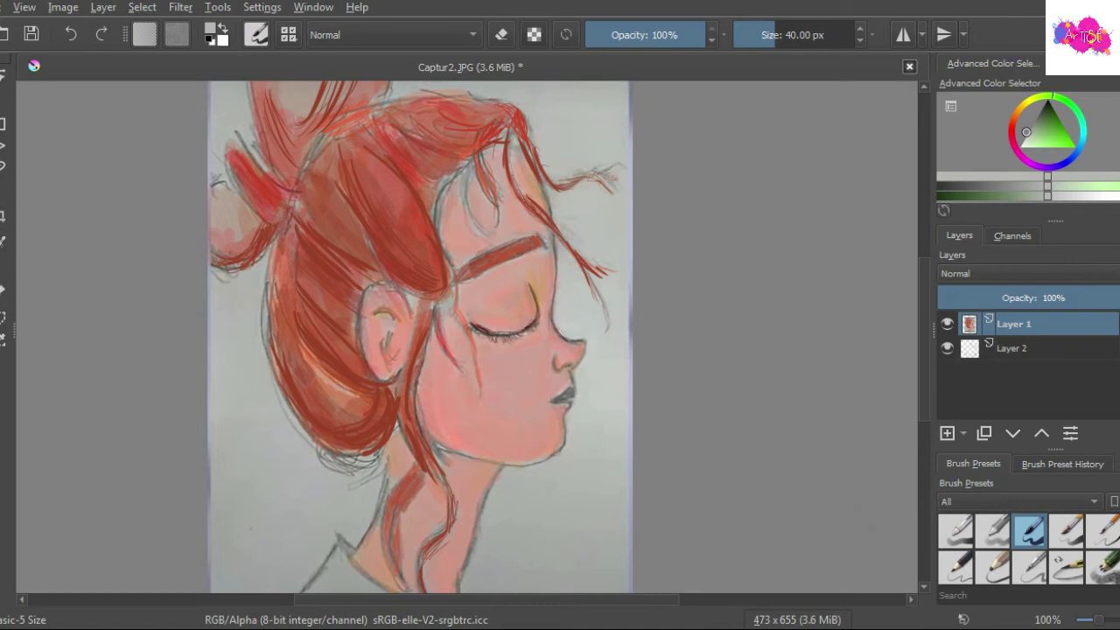
pyautogui.click(211, 31)
pyautogui.moveTo(367, 81); pyautogui.dragTo(602, 79)
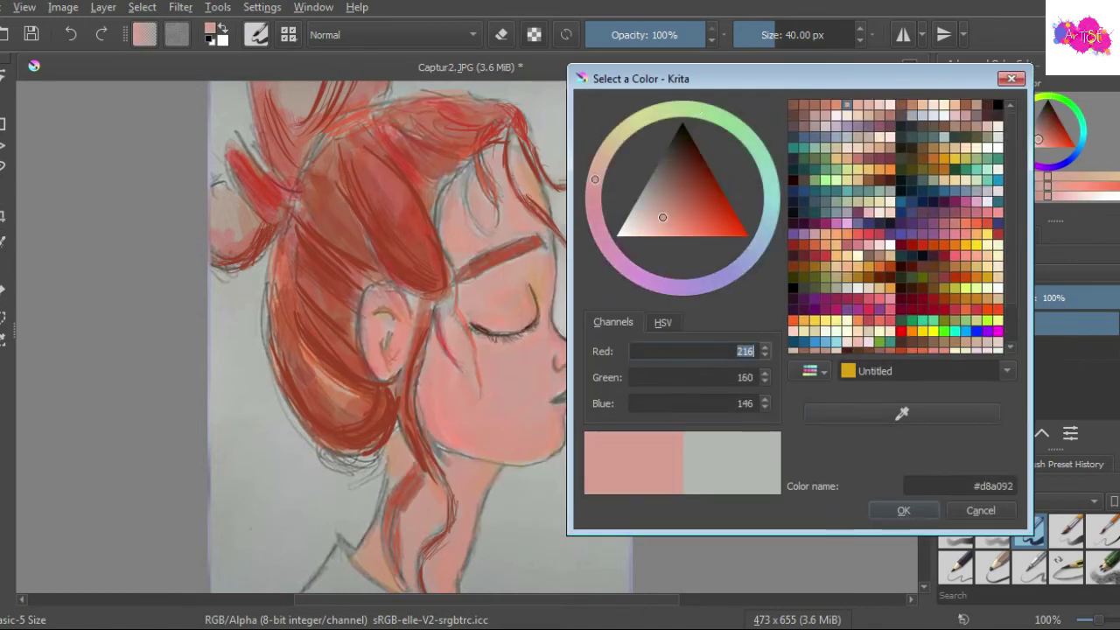
pyautogui.click(903, 510)
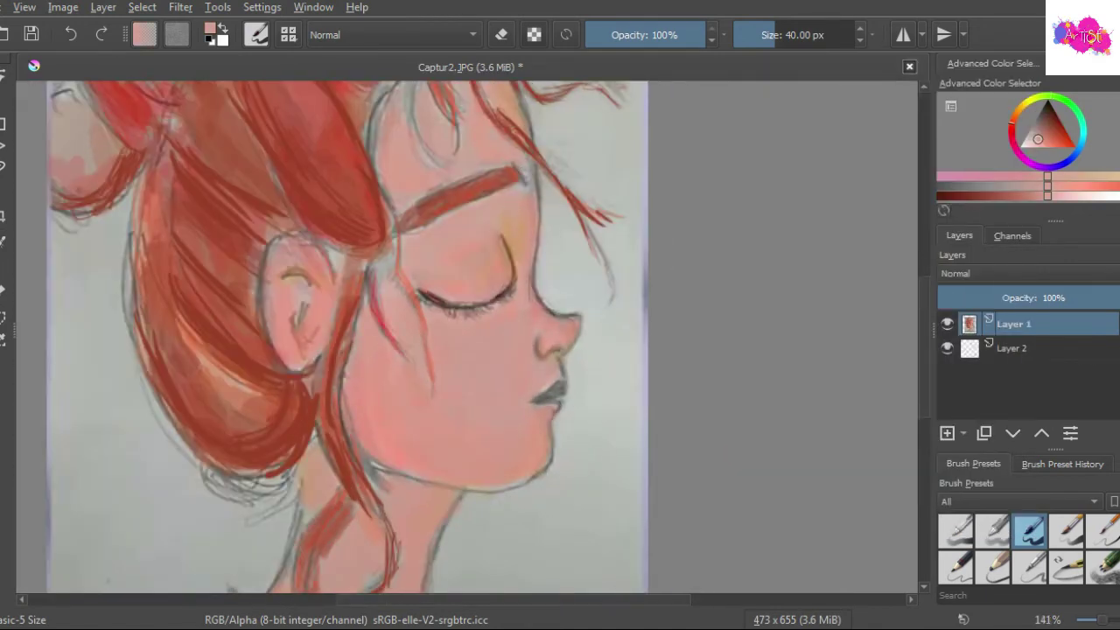
# Test a stroke by the brow, shift the pink toward salmon, and undo the stroke.
pyautogui.moveTo(525, 223); pyautogui.dragTo(533, 252)
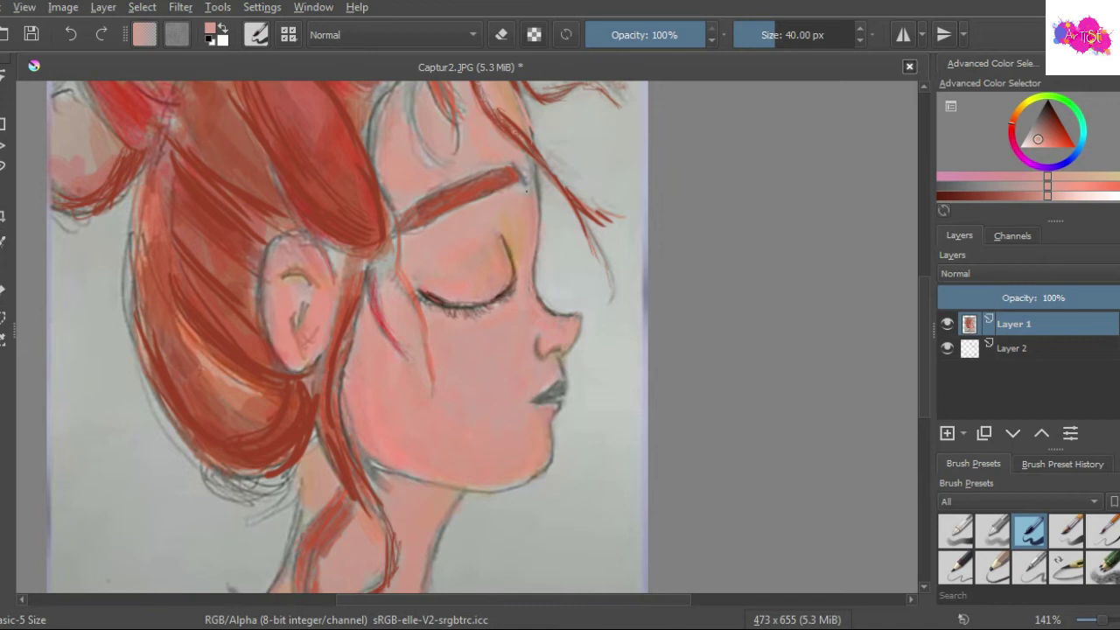
pyautogui.hotkey('ctrl', 'z')
pyautogui.moveTo(1065, 185); pyautogui.dragTo(1099, 185)
pyautogui.hotkey('ctrl', 'shift', 'z')
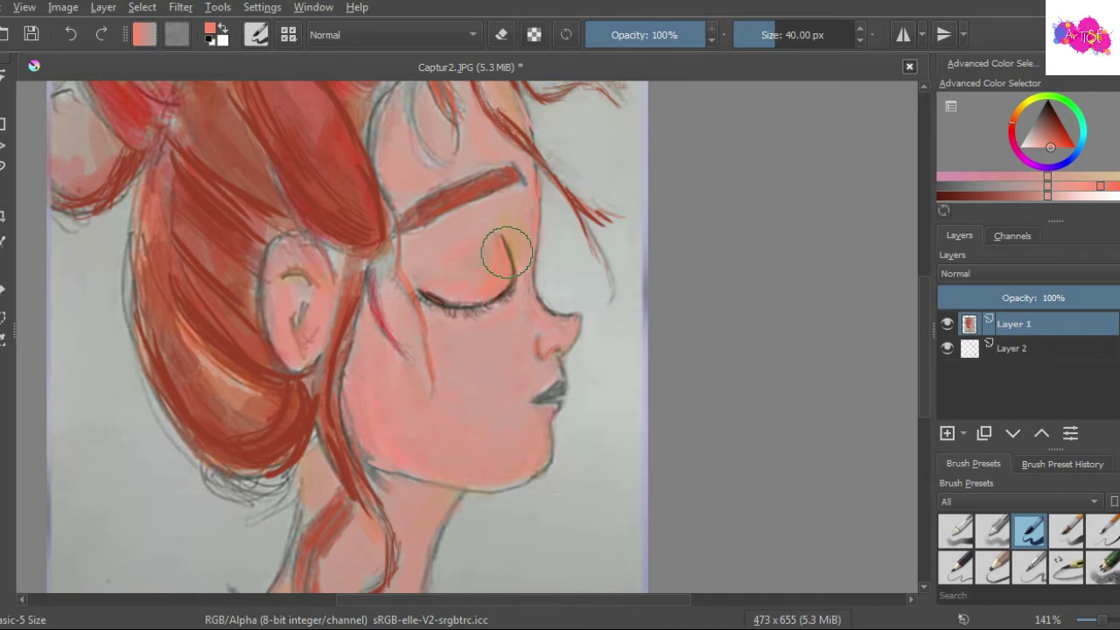
pyautogui.hotkey('ctrl', 'z')
pyautogui.press('-')
pyautogui.press('-')
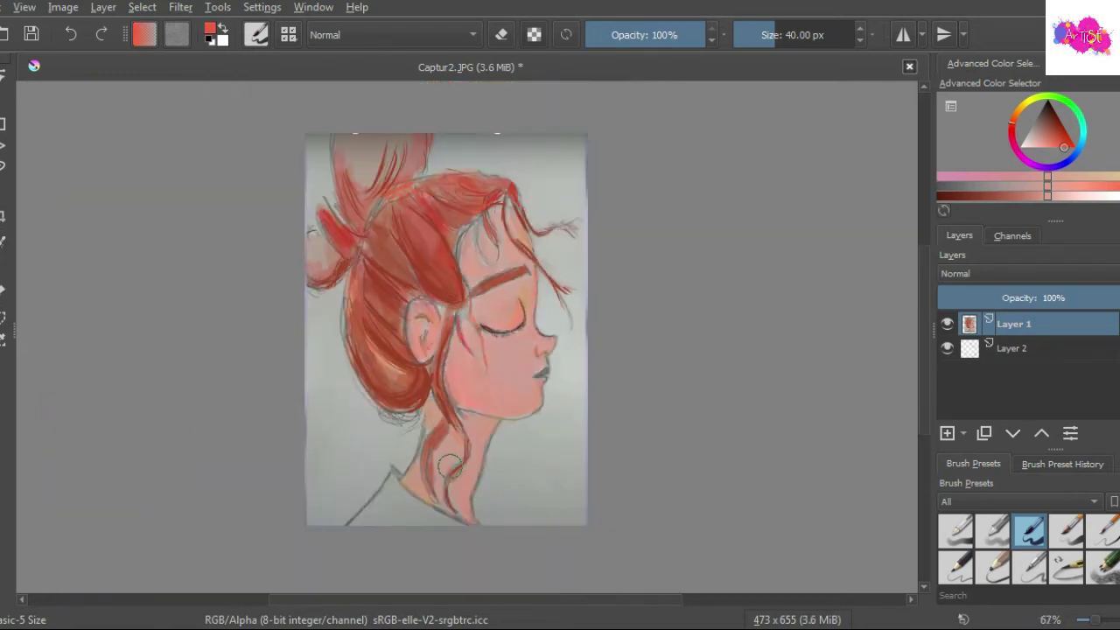
# Zoom in and paint a reddish stroke along the left neck line.
pyautogui.press('+')
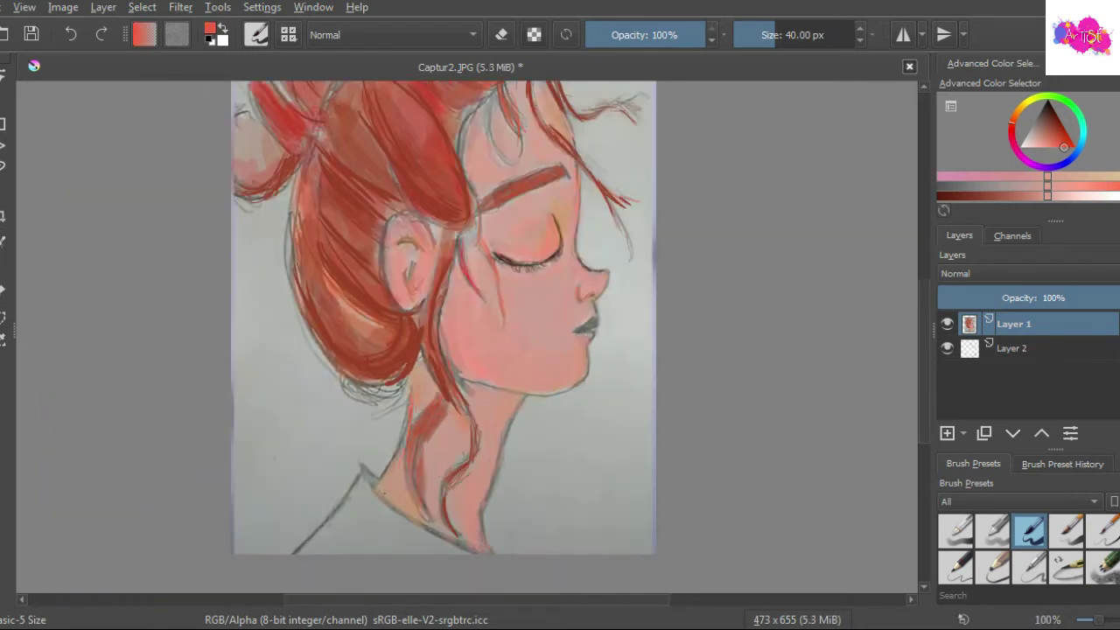
pyautogui.press('+')
pyautogui.press('+')
pyautogui.moveTo(395, 384); pyautogui.dragTo(352, 464)
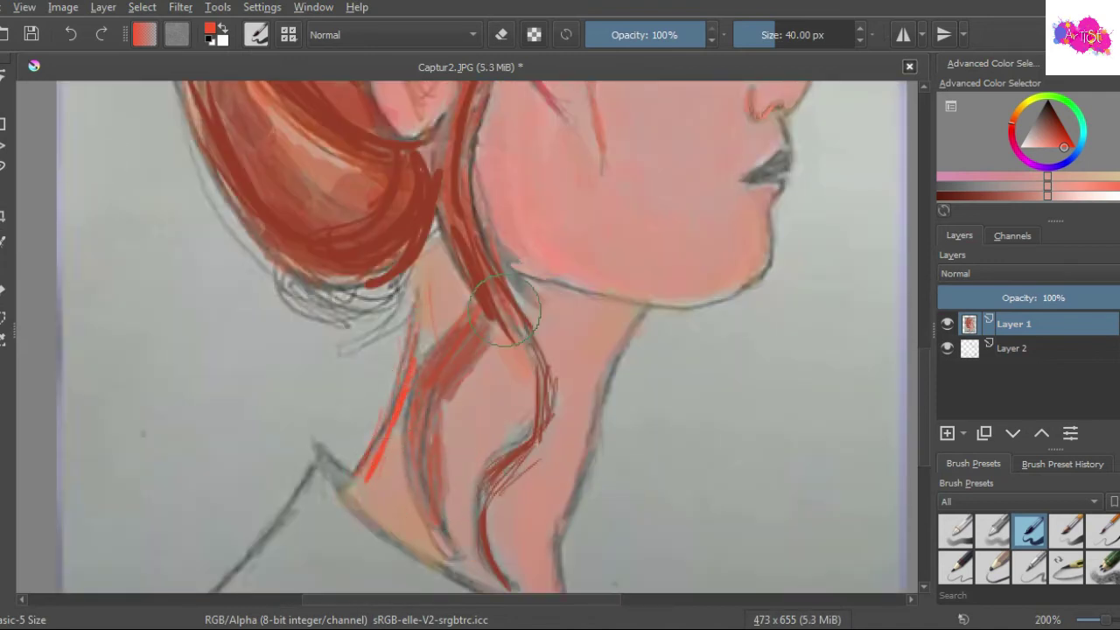
pyautogui.scroll(-4, 531, 300)
pyautogui.scroll(1, 534, 300)
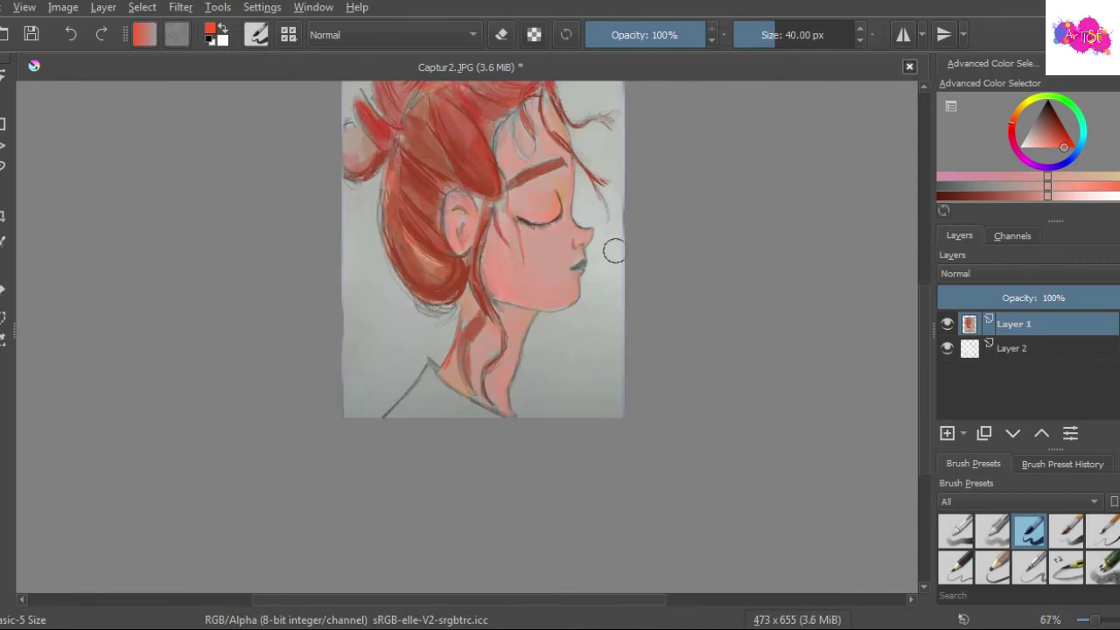
# With Pastels-2 Flat Rough and sampled skin pink, paint a light stroke on the cheek.
pyautogui.click(1066, 530)
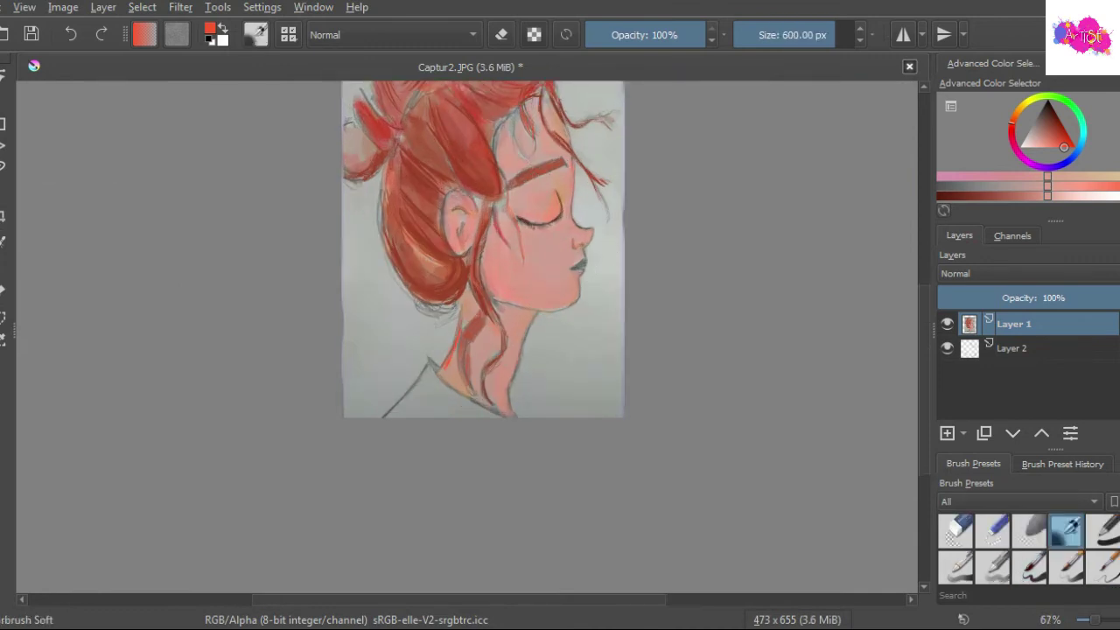
pyautogui.scroll(-2, 548, 257)
pyautogui.scroll(2, 513, 249)
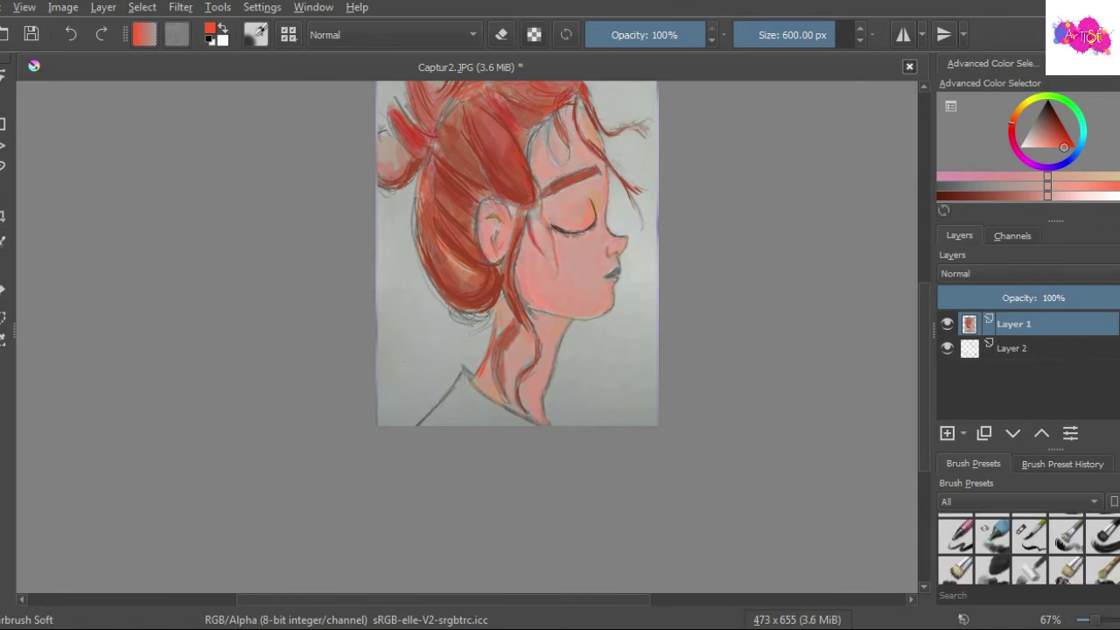
pyautogui.click(1066, 535)
pyautogui.scroll(2, 554, 273)
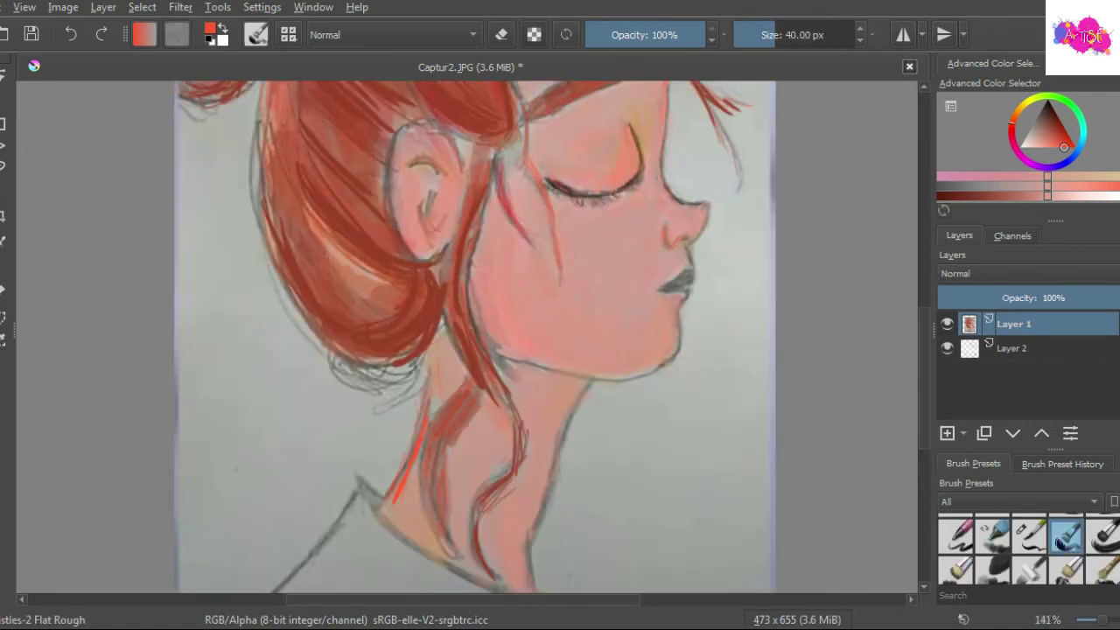
pyautogui.keyDown('ctrl'); pyautogui.click(536, 259); pyautogui.keyUp('ctrl')
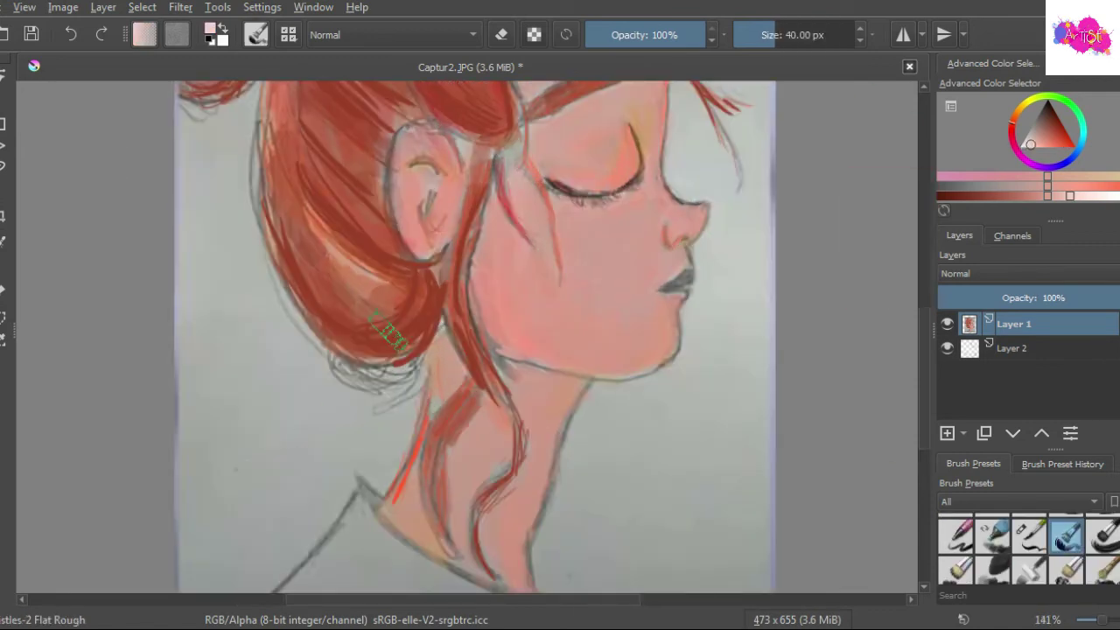
pyautogui.moveTo(548, 303); pyautogui.dragTo(580, 278)
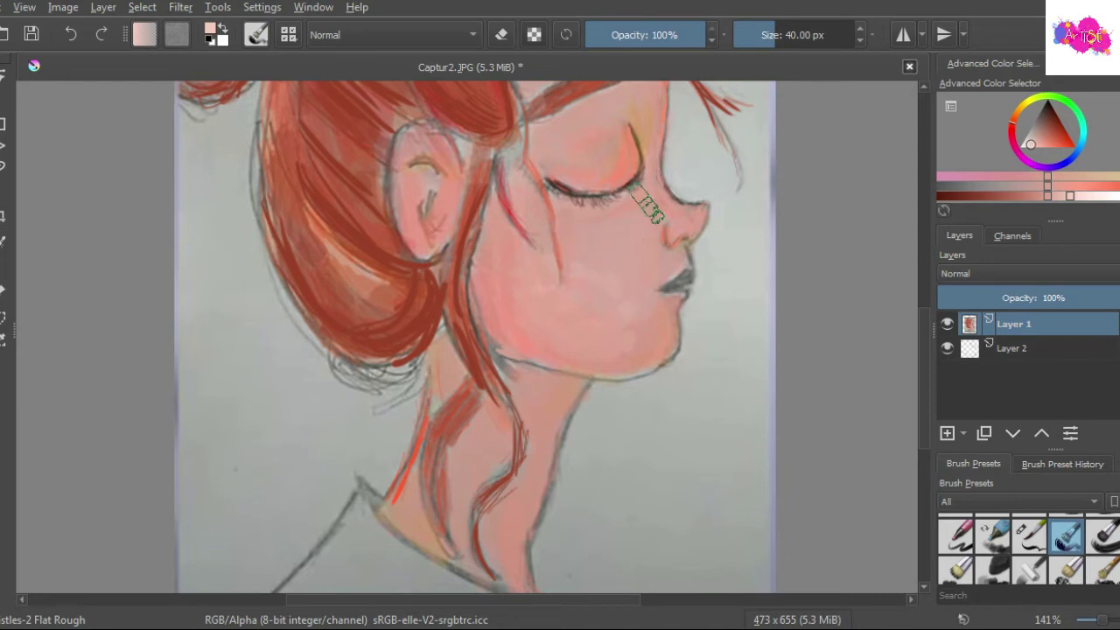
pyautogui.scroll(-1, 635, 238)
pyautogui.scroll(1, 665, 202)
# Check the pink, then paint over the ear's inner grey lines with Basic-5 Size.
pyautogui.scroll(-1, 665, 202)
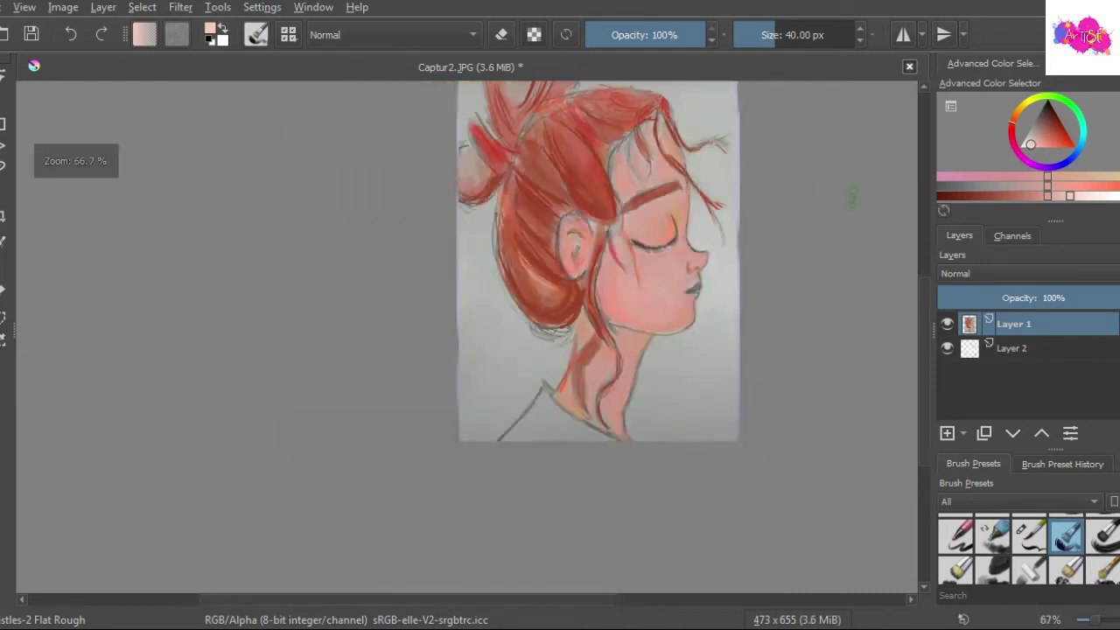
pyautogui.scroll(1, 831, 262)
pyautogui.scroll(-1, 333, 193)
pyautogui.scroll(1, 259, 175)
pyautogui.scroll(1, 443, 287)
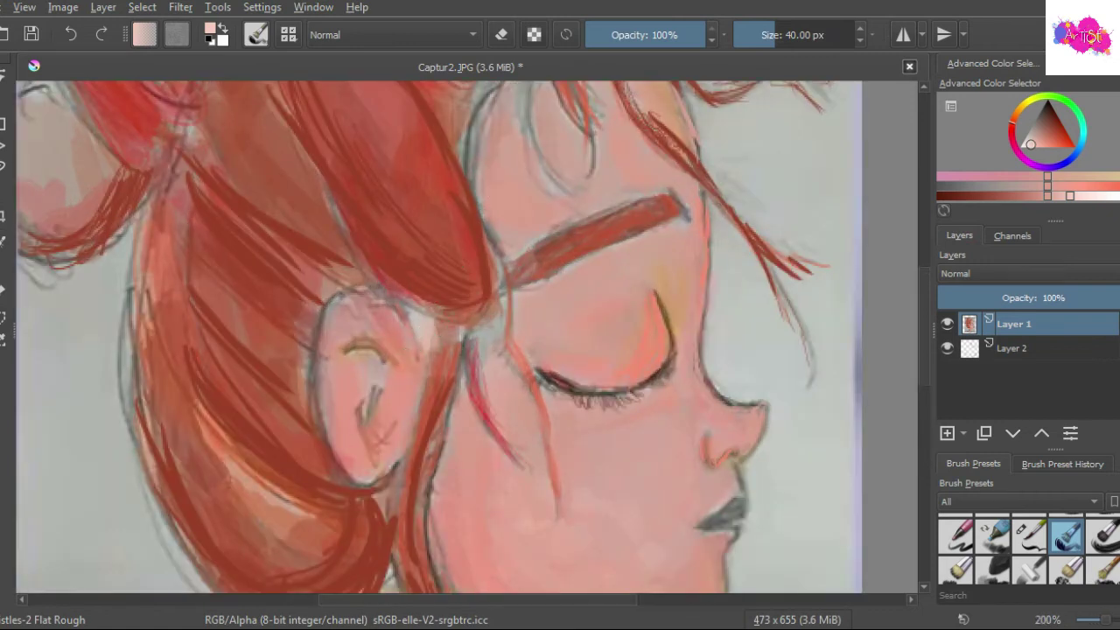
pyautogui.click(210, 34)
pyautogui.click(662, 516)
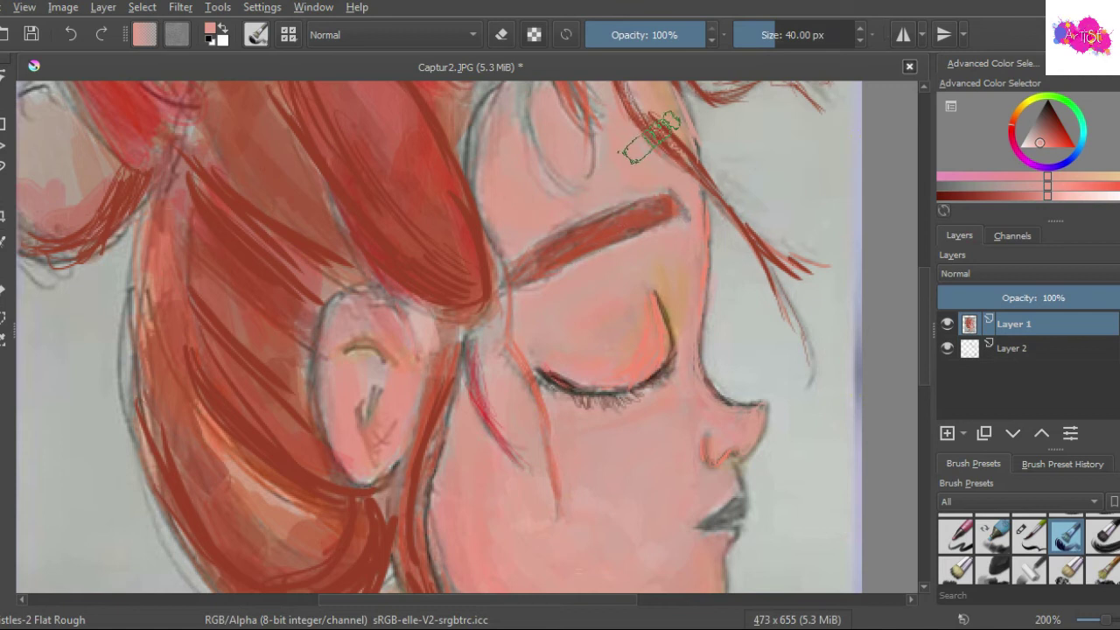
pyautogui.scroll(-3, 849, 411)
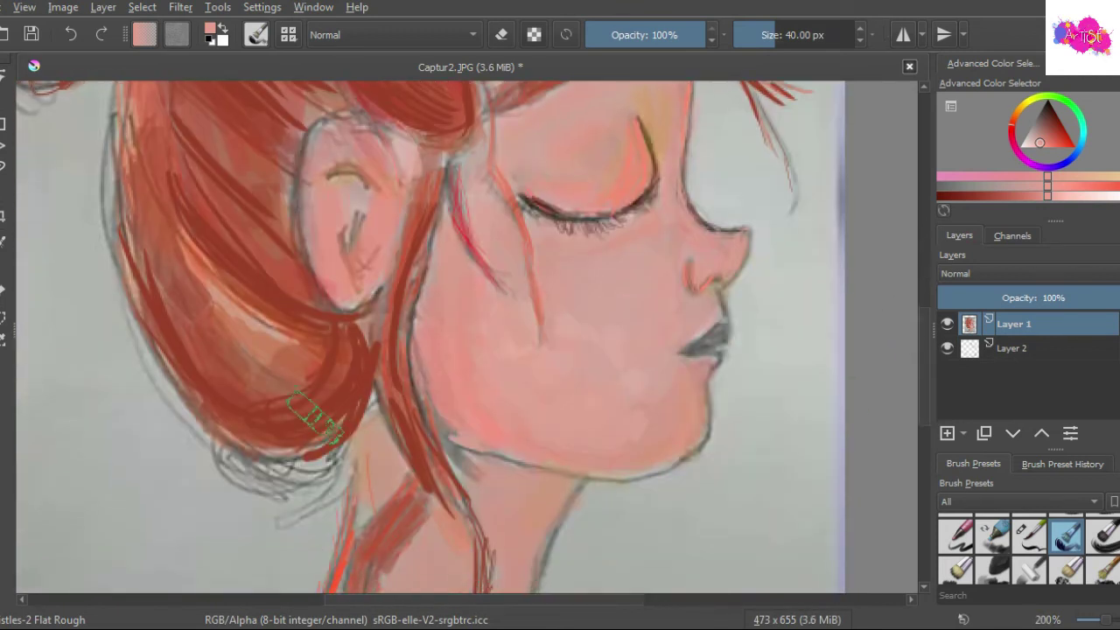
pyautogui.press('/')
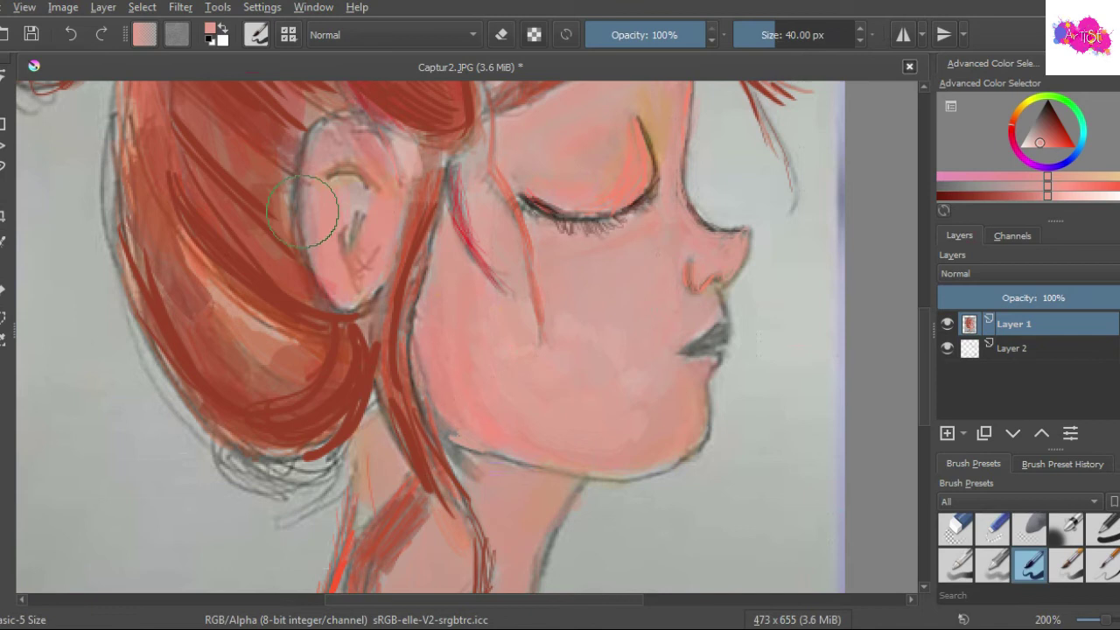
pyautogui.moveTo(329, 270); pyautogui.dragTo(354, 193)
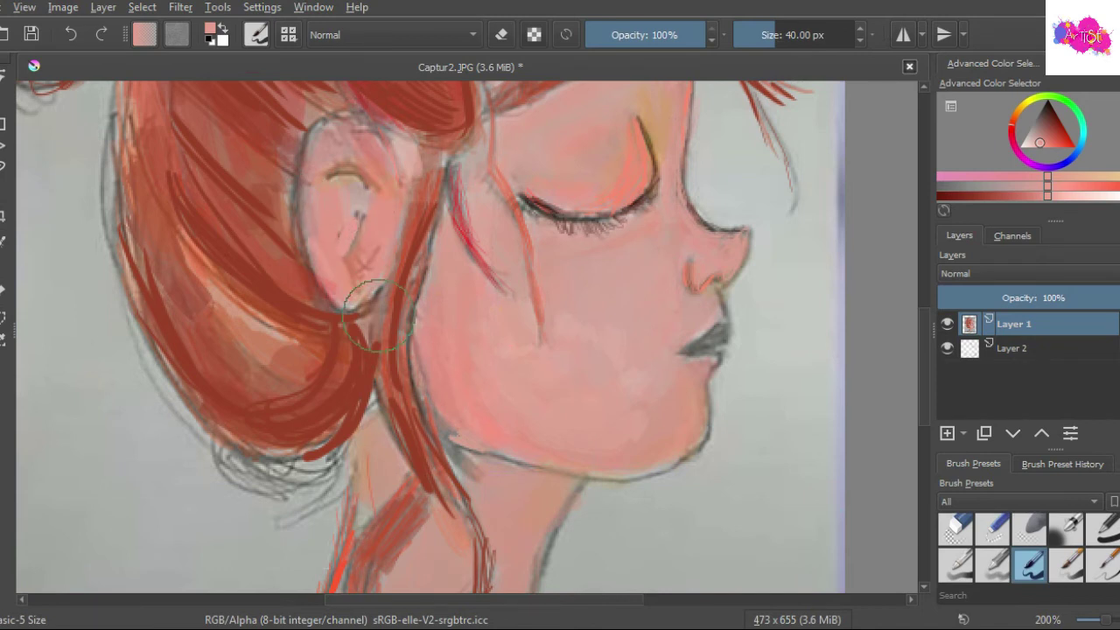
pyautogui.click(210, 29)
# Set a stronger red and add accents on the upper eyelid and ear.
pyautogui.moveTo(425, 230); pyautogui.dragTo(450, 230)
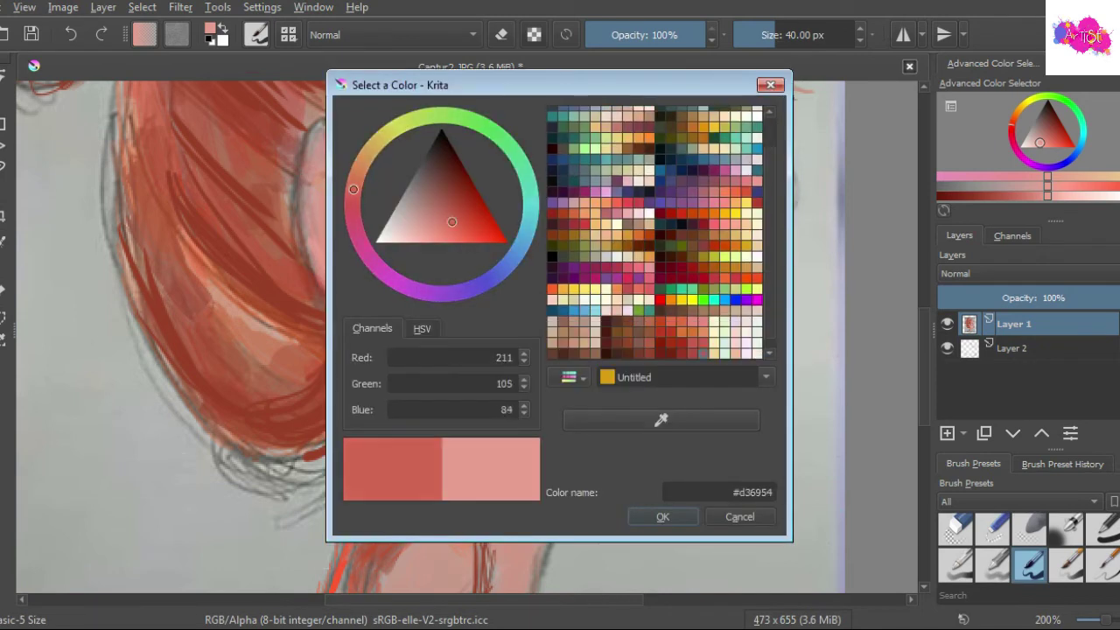
pyautogui.click(660, 517)
pyautogui.moveTo(523, 194); pyautogui.dragTo(562, 206)
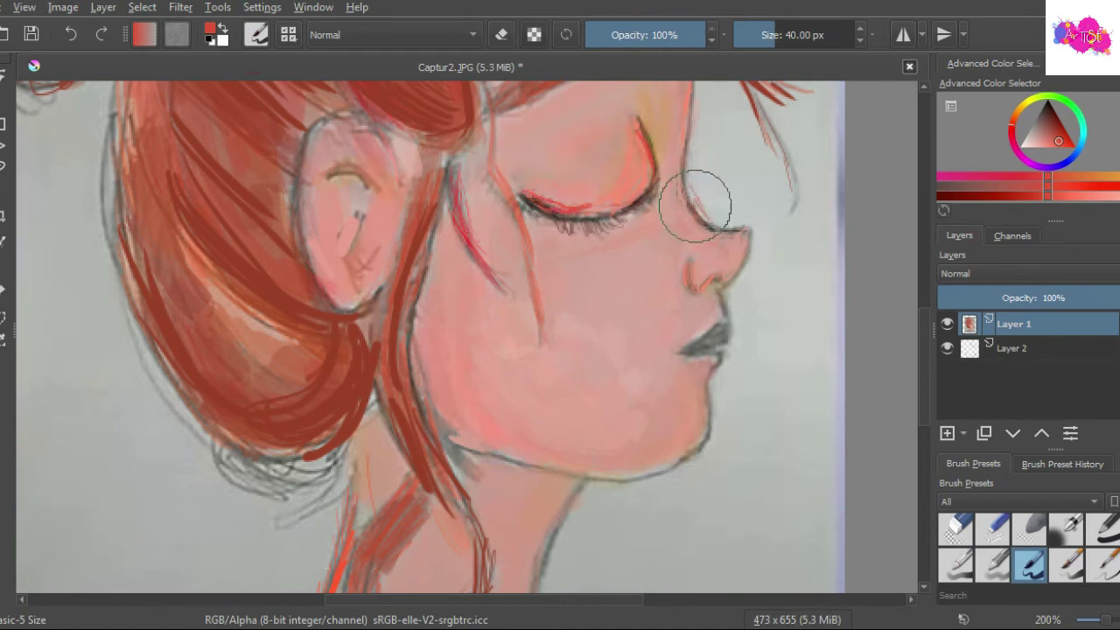
pyautogui.moveTo(354, 208); pyautogui.dragTo(329, 252)
# Darken the left hair bun with red marks and pick a pink from the palette.
pyautogui.press('-')
pyautogui.press('-')
pyautogui.press('-')
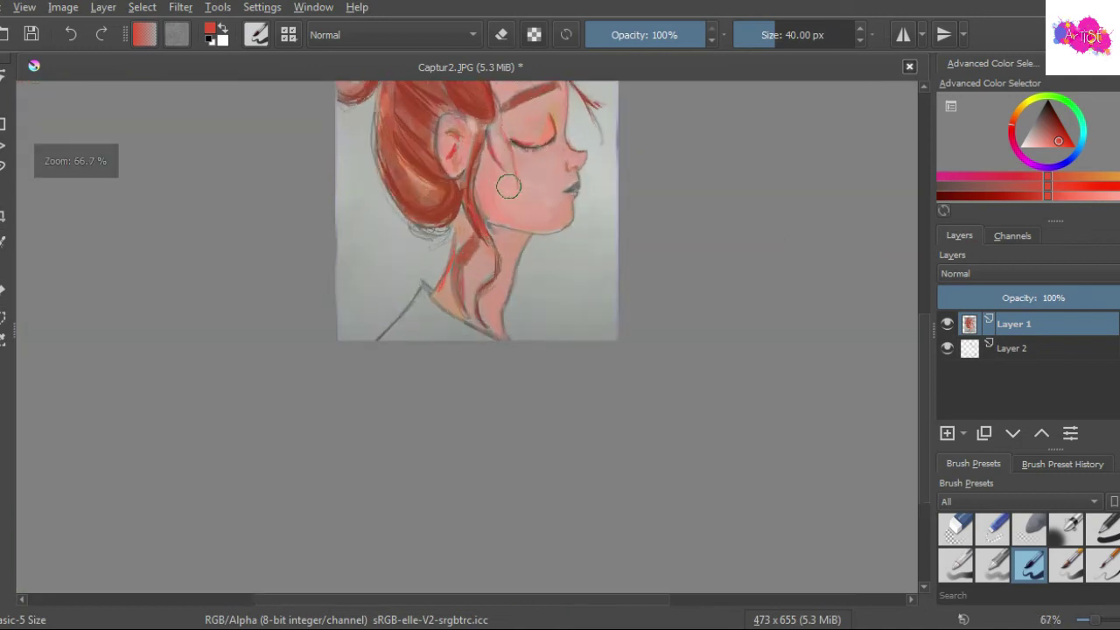
pyautogui.scroll(3, 871, 356)
pyautogui.moveTo(350, 203); pyautogui.dragTo(343, 236)
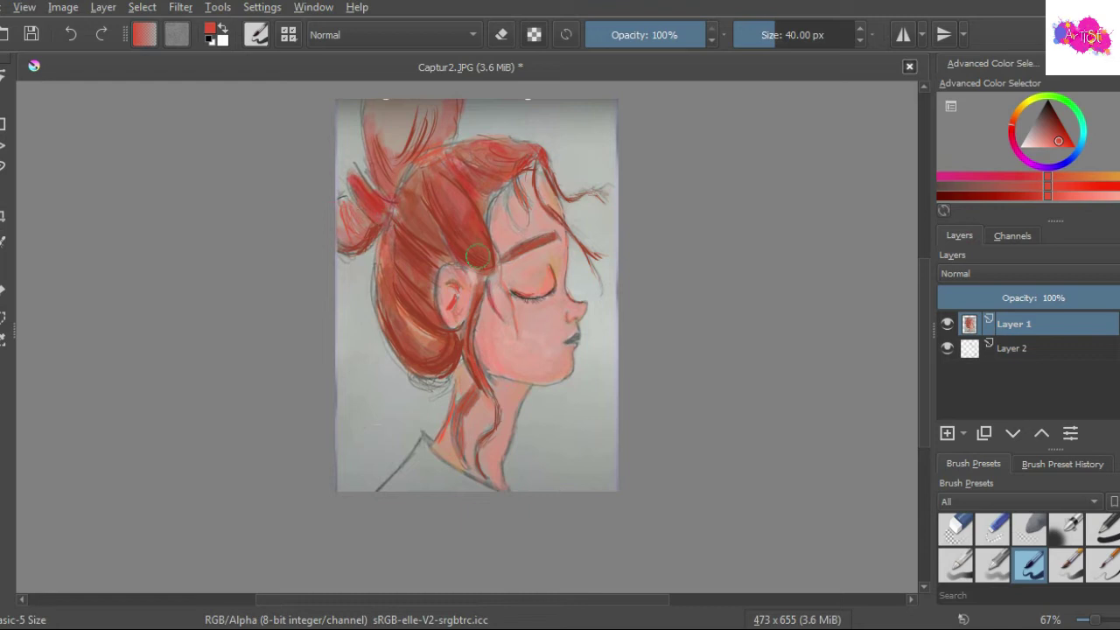
pyautogui.press('+')
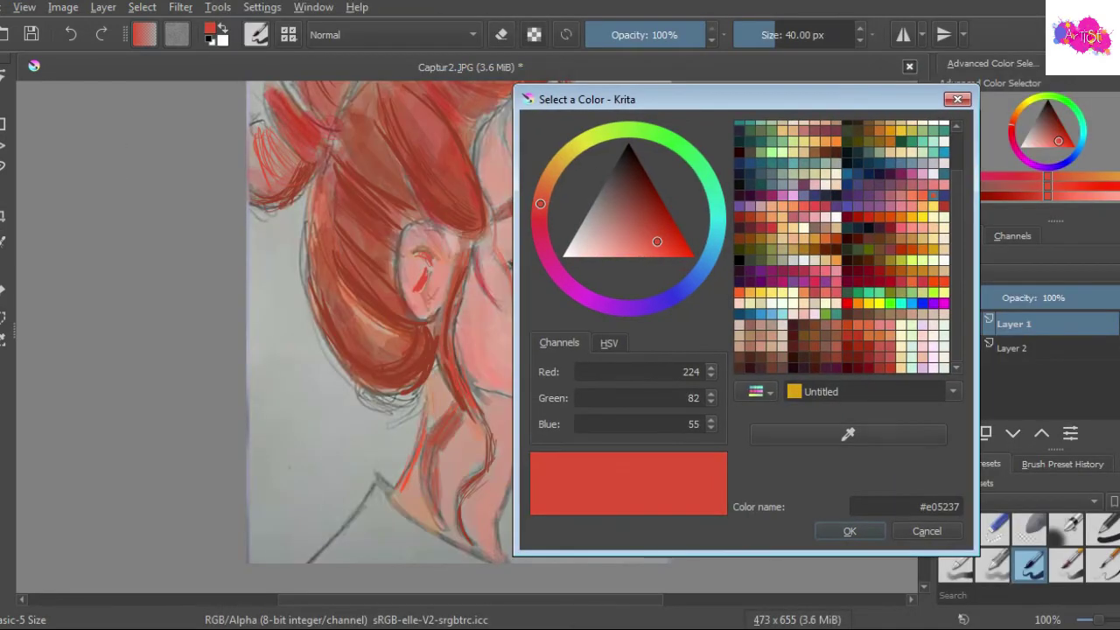
pyautogui.click(744, 402)
pyautogui.press('Return')
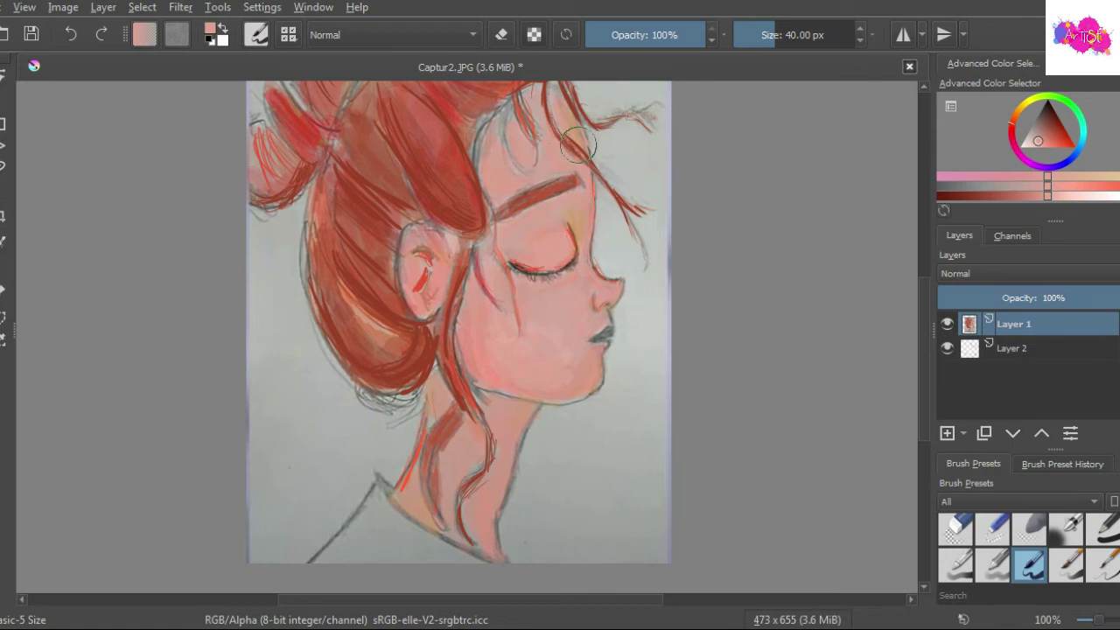
# Try a 67 px salmon blend over the eyelid, then undo both strokes.
pyautogui.moveTo(605, 275); pyautogui.dragTo(629, 276)
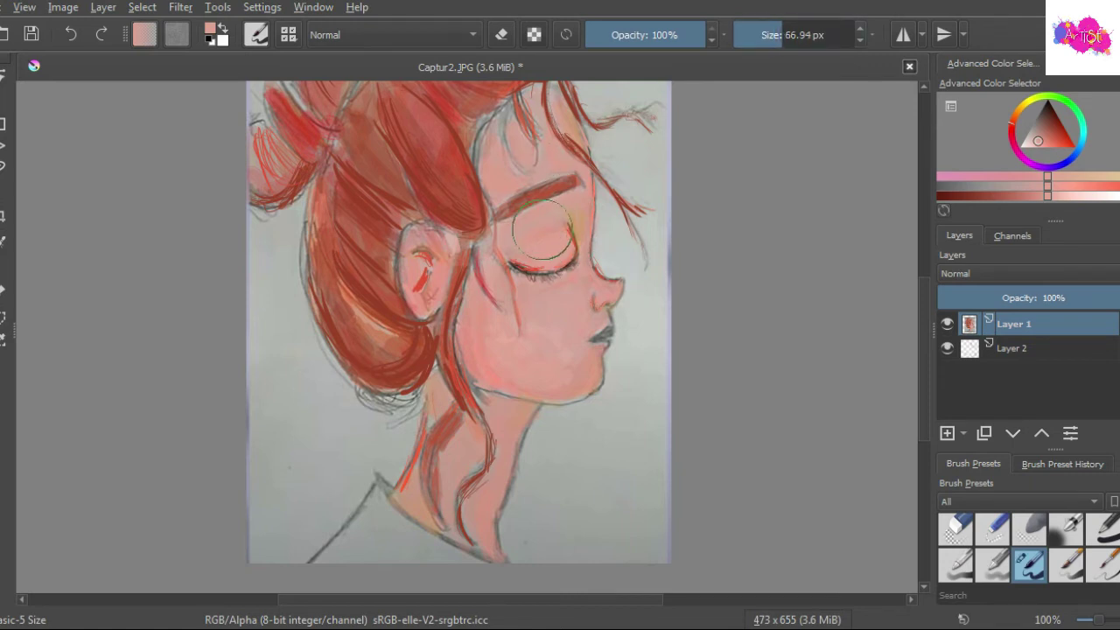
pyautogui.moveTo(526, 248); pyautogui.dragTo(586, 230)
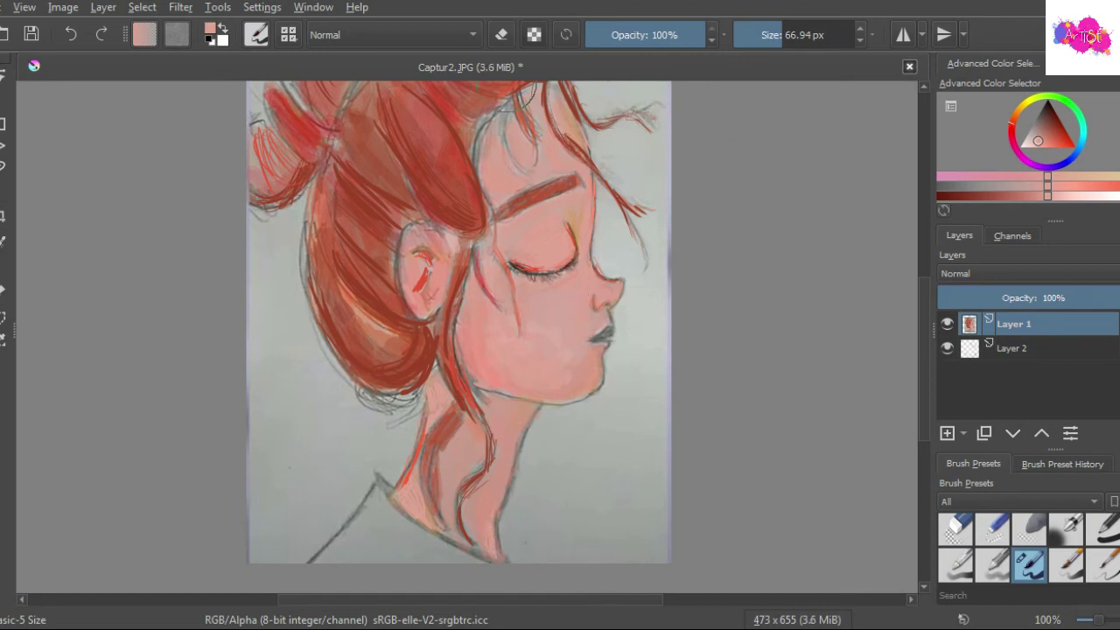
pyautogui.click(1095, 186)
pyautogui.hotkey('ctrl', 'z')
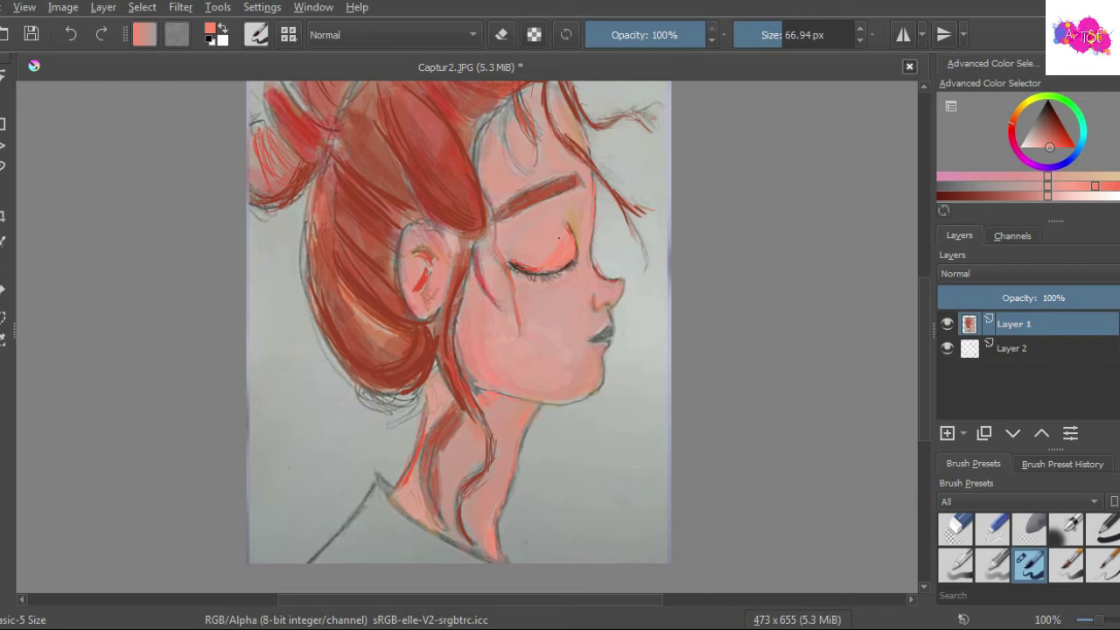
pyautogui.hotkey('ctrl', 'z')
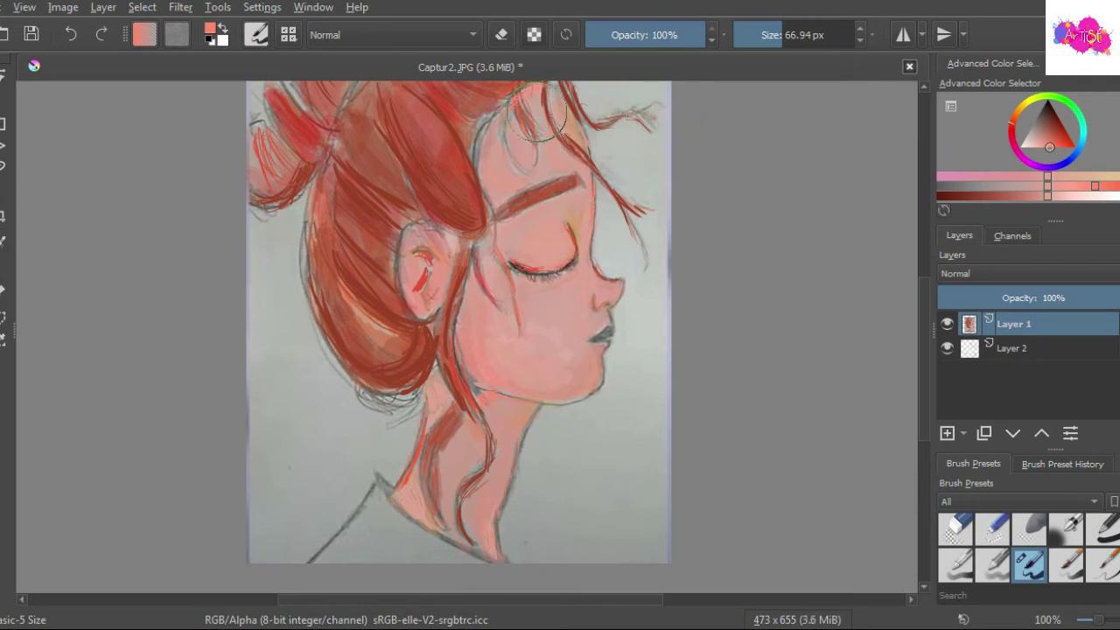
# Reset zoom to 100% and reselect the Pastels-2 Flat Rough brush.
pyautogui.press('1')
pyautogui.scroll(-2, 1028, 549)
pyautogui.click(1066, 531)
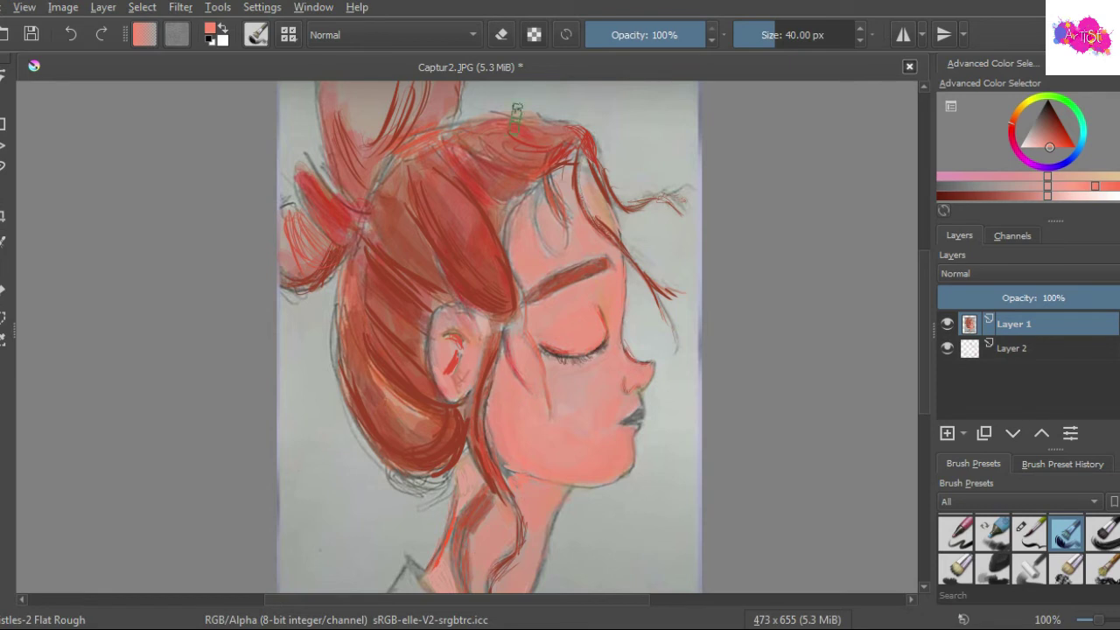
# Paint the lips with a sampled red using a fine brush, then choose bright green.
pyautogui.scroll(-1, 517, 114)
pyautogui.scroll(4, 582, 282)
pyautogui.scroll(2, 582, 282)
pyautogui.keyDown('ctrl'); pyautogui.click(823, 157); pyautogui.keyUp('ctrl')
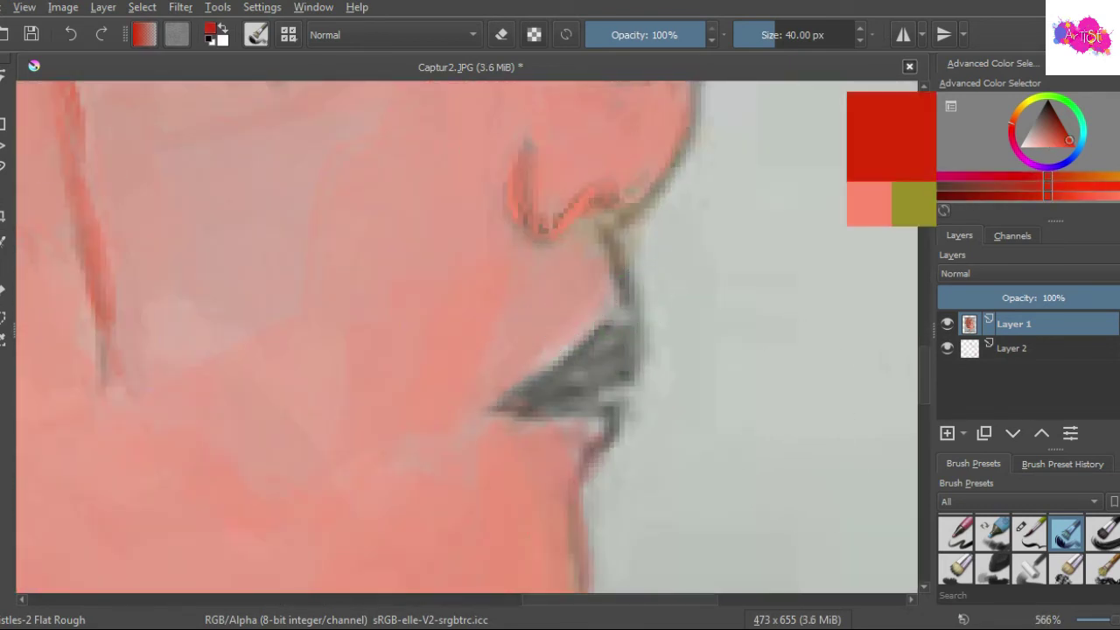
pyautogui.moveTo(638, 388); pyautogui.dragTo(542, 401)
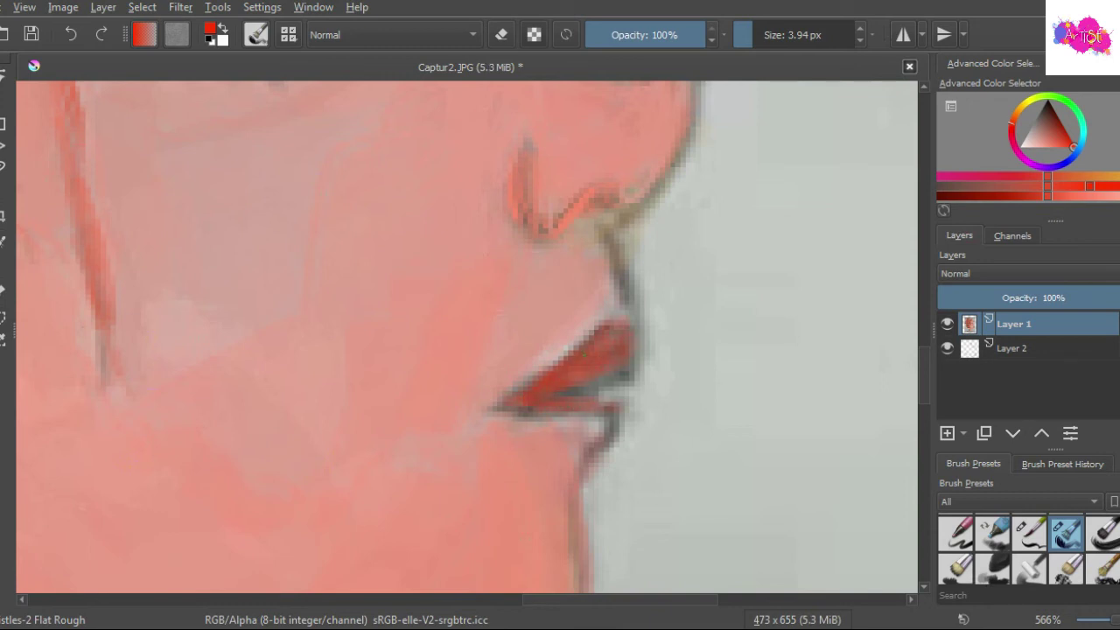
pyautogui.press('1')
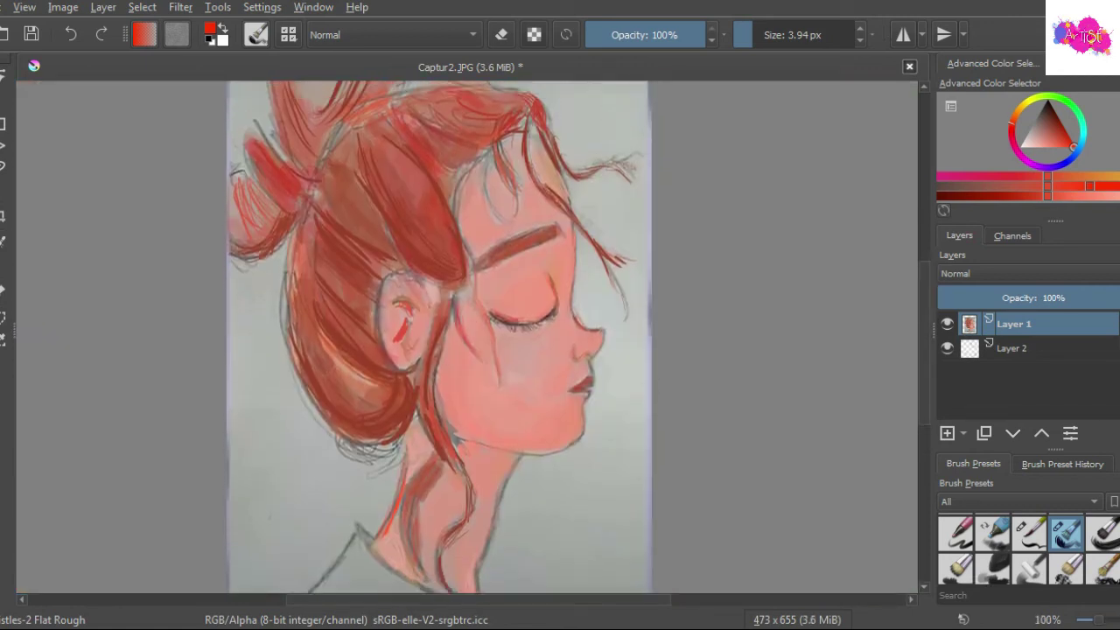
pyautogui.moveTo(1048, 97)
pyautogui.mouseDown()
pyautogui.moveTo(1017, 112)
pyautogui.moveTo(1023, 191)
pyautogui.mouseUp()
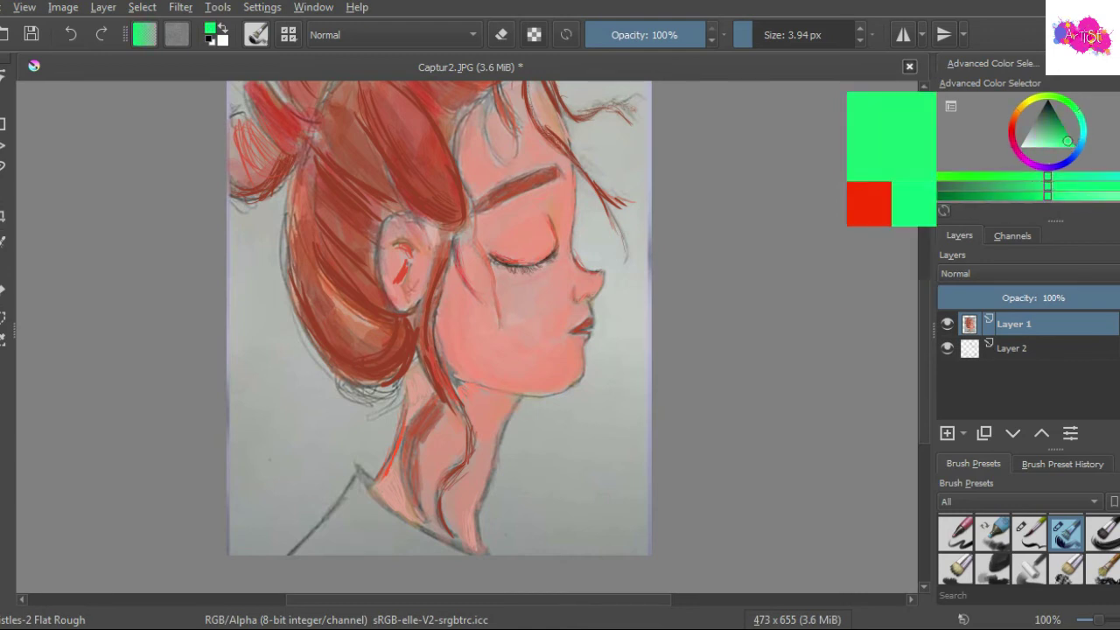
# Darken the green, enlarge the brush to about 20 px, and try a shirt stroke.
pyautogui.moveTo(1046, 195)
pyautogui.mouseDown()
pyautogui.moveTo(1020, 195)
pyautogui.moveTo(1064, 195)
pyautogui.mouseUp()
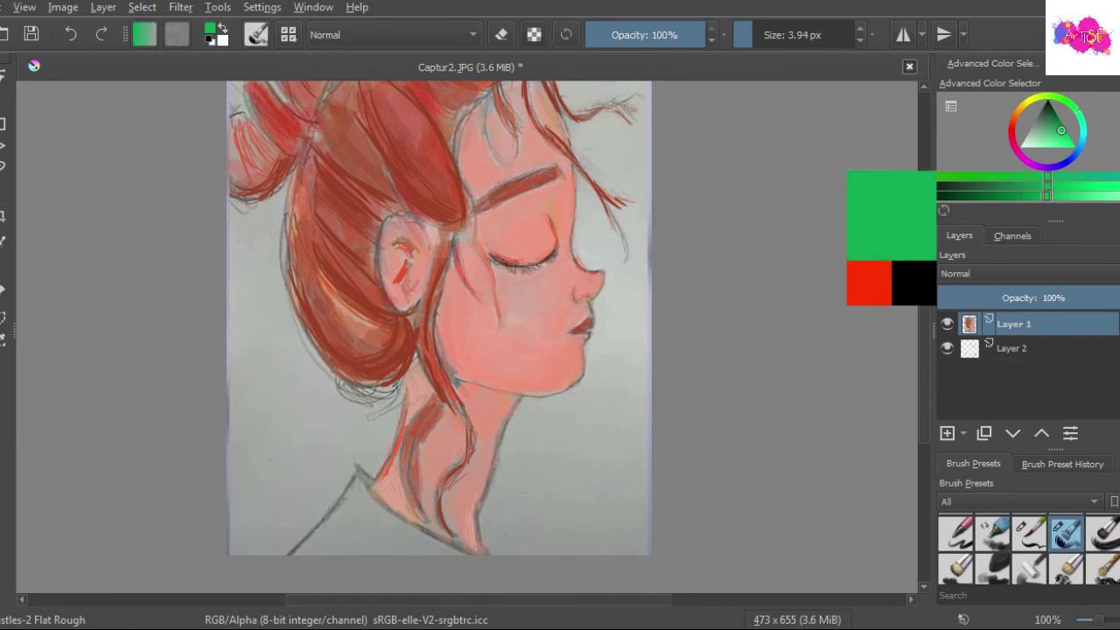
pyautogui.scroll(1, 369, 550)
pyautogui.press(']')
pyautogui.press(']')
pyautogui.press(']')
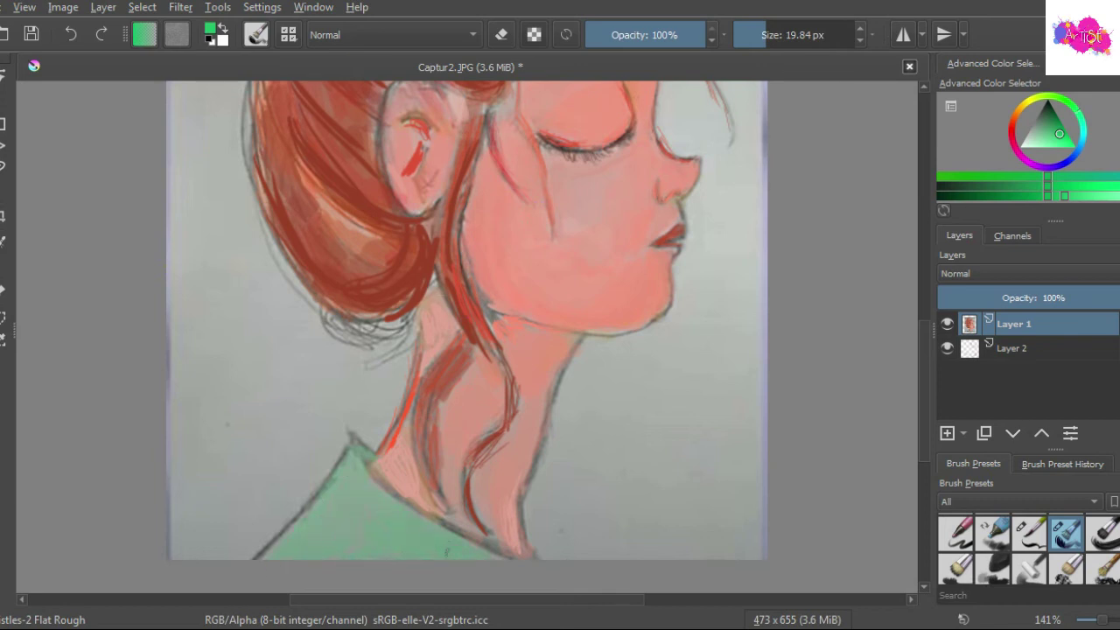
pyautogui.moveTo(351, 474); pyautogui.dragTo(378, 497)
pyautogui.hotkey('ctrl', 'z')
# Shade the shirt below the neckline with darker green strokes.
pyautogui.scroll(-3, 470, 548)
pyautogui.scroll(5, 633, 496)
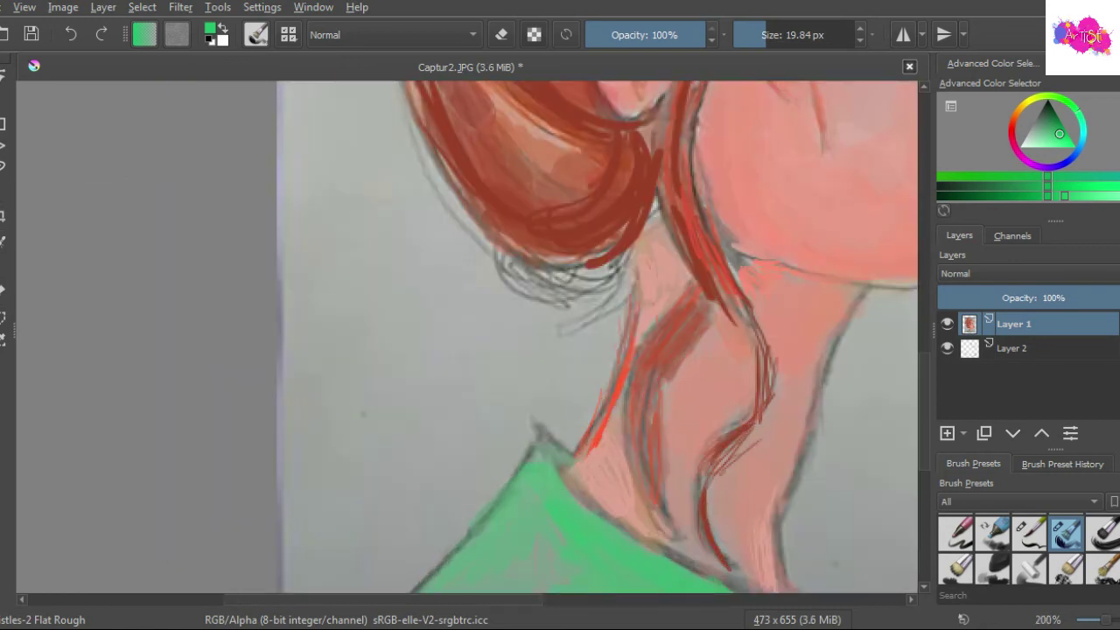
pyautogui.moveTo(538, 459)
pyautogui.mouseDown()
pyautogui.moveTo(582, 511)
pyautogui.moveTo(503, 516)
pyautogui.moveTo(617, 538)
pyautogui.moveTo(512, 511)
pyautogui.mouseUp()
pyautogui.moveTo(582, 495); pyautogui.dragTo(472, 547)
pyautogui.moveTo(595, 534); pyautogui.dragTo(486, 525)
pyautogui.scroll(-1, 695, 490)
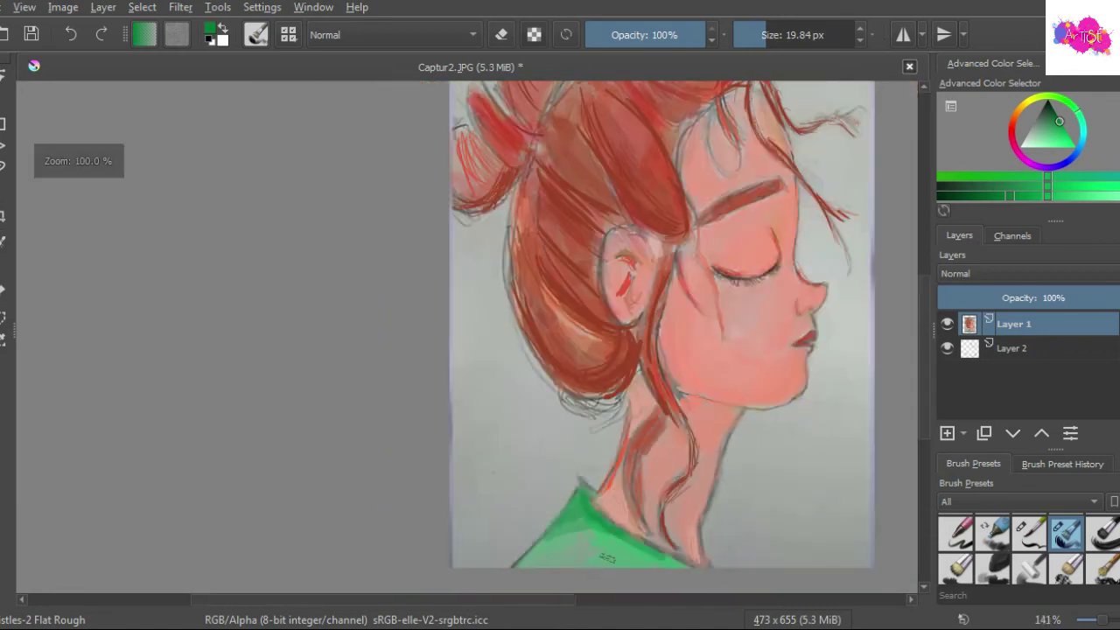
pyautogui.moveTo(551, 523)
pyautogui.mouseDown()
pyautogui.moveTo(498, 564)
pyautogui.moveTo(595, 530)
pyautogui.mouseUp()
pyautogui.moveTo(560, 494); pyautogui.dragTo(652, 511)
pyautogui.moveTo(698, 549)
pyautogui.mouseDown()
pyautogui.moveTo(734, 566)
pyautogui.moveTo(649, 565)
pyautogui.mouseUp()
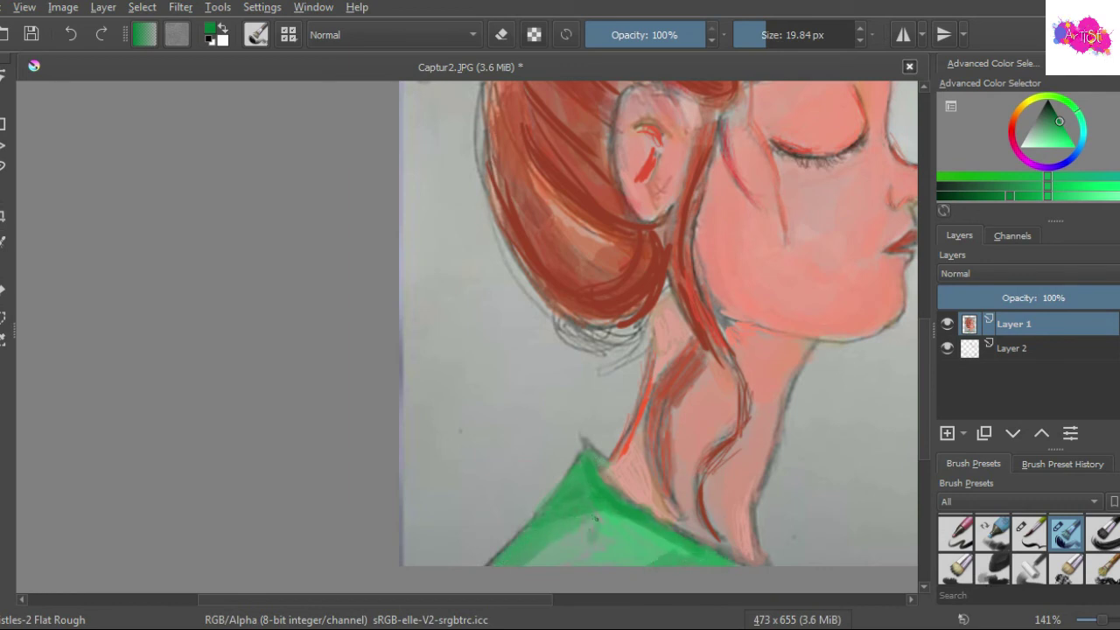
# Fill the lower shirt toward its bottom edge with dark green.
pyautogui.moveTo(599, 515); pyautogui.dragTo(536, 565)
pyautogui.moveTo(623, 546); pyautogui.dragTo(578, 565)
pyautogui.moveTo(603, 529); pyautogui.dragTo(649, 563)
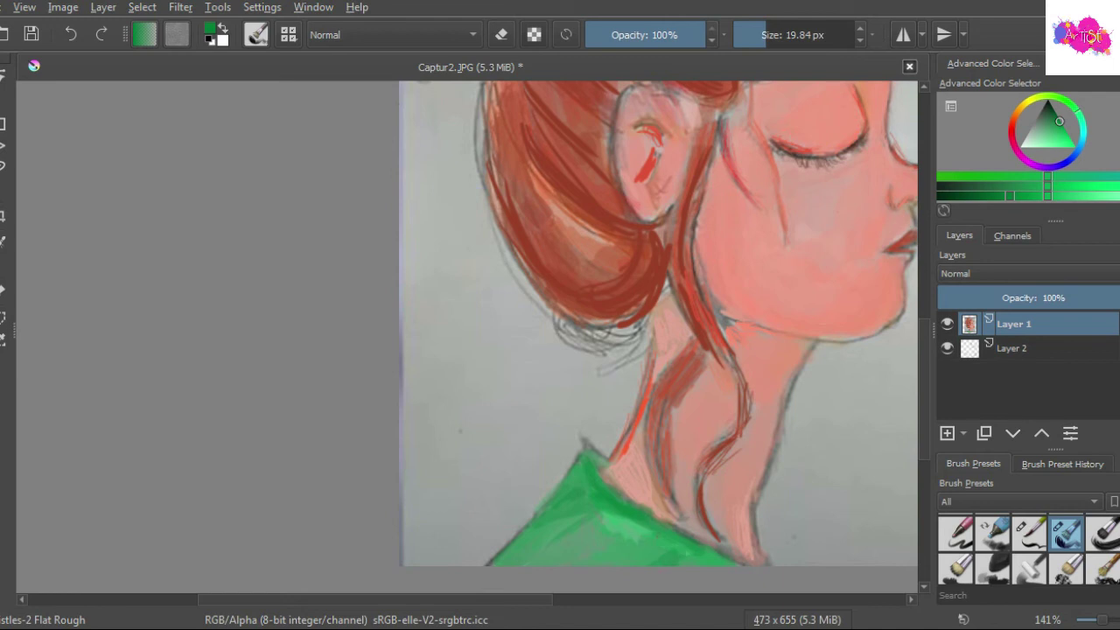
pyautogui.moveTo(651, 517); pyautogui.dragTo(608, 536)
pyautogui.moveTo(714, 556); pyautogui.dragTo(686, 565)
pyautogui.moveTo(548, 526); pyautogui.dragTo(502, 564)
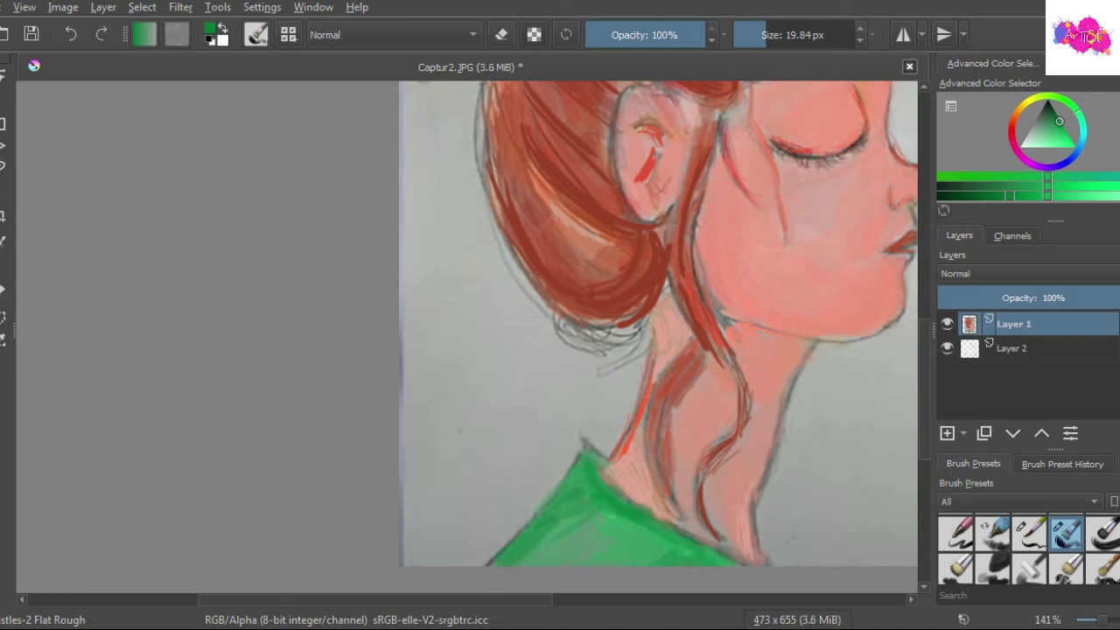
pyautogui.moveTo(626, 511)
pyautogui.mouseDown()
pyautogui.moveTo(598, 541)
pyautogui.moveTo(611, 542)
pyautogui.mouseUp()
pyautogui.moveTo(697, 528)
pyautogui.mouseDown()
pyautogui.moveTo(648, 566)
pyautogui.moveTo(732, 565)
pyautogui.mouseUp()
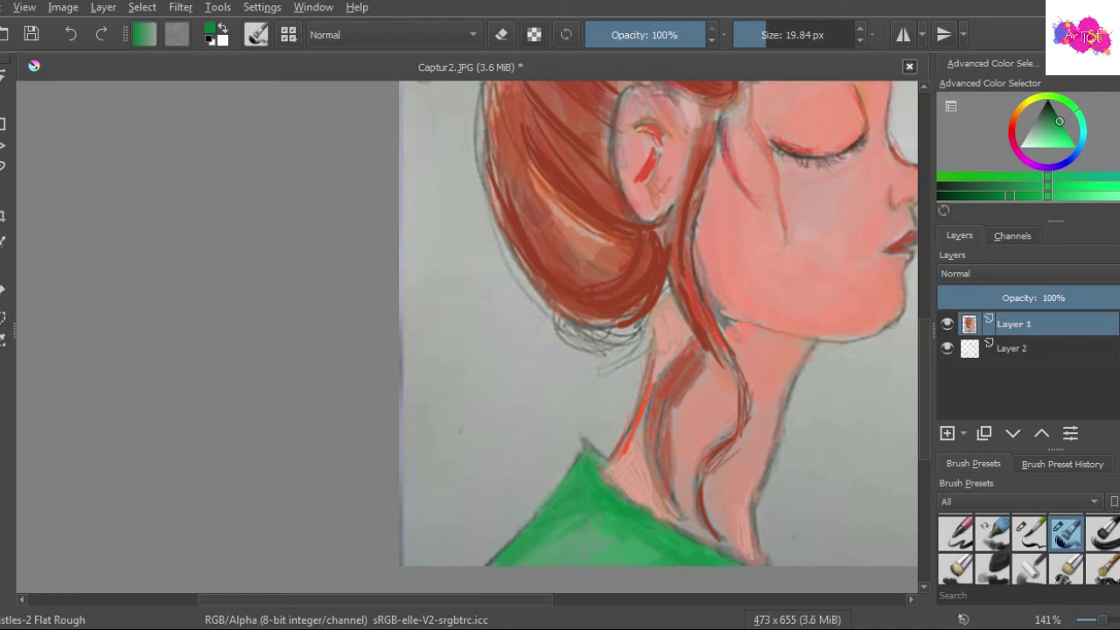
pyautogui.scroll(-3, 726, 469)
pyautogui.moveTo(726, 468); pyautogui.dragTo(516, 490)
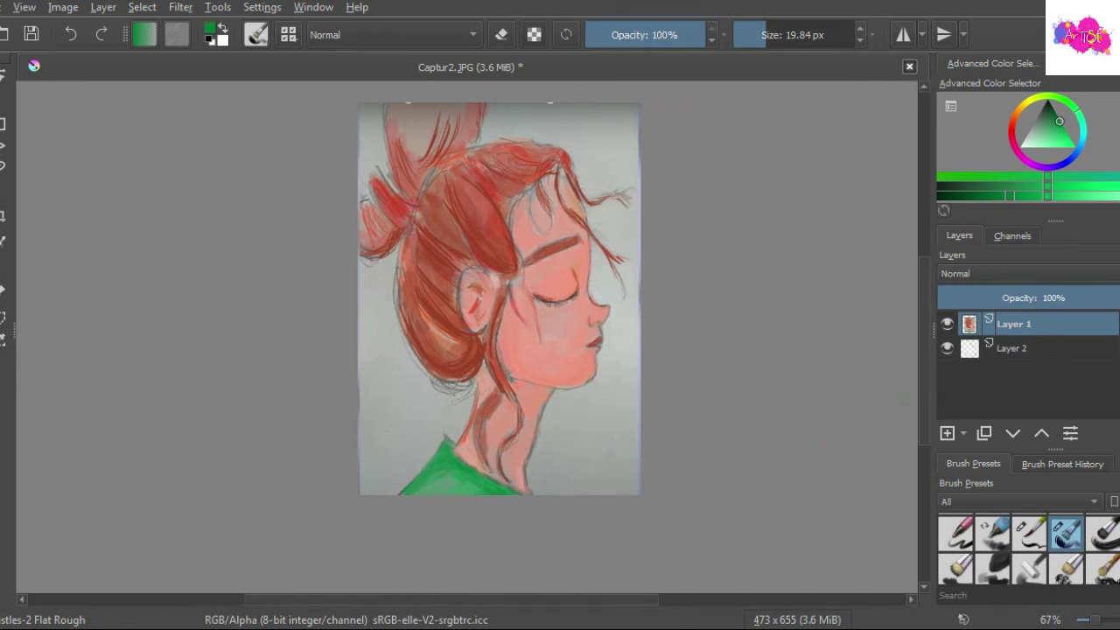
pyautogui.scroll(1, 595, 568)
pyautogui.scroll(1, 595, 568)
pyautogui.scroll(1, 595, 568)
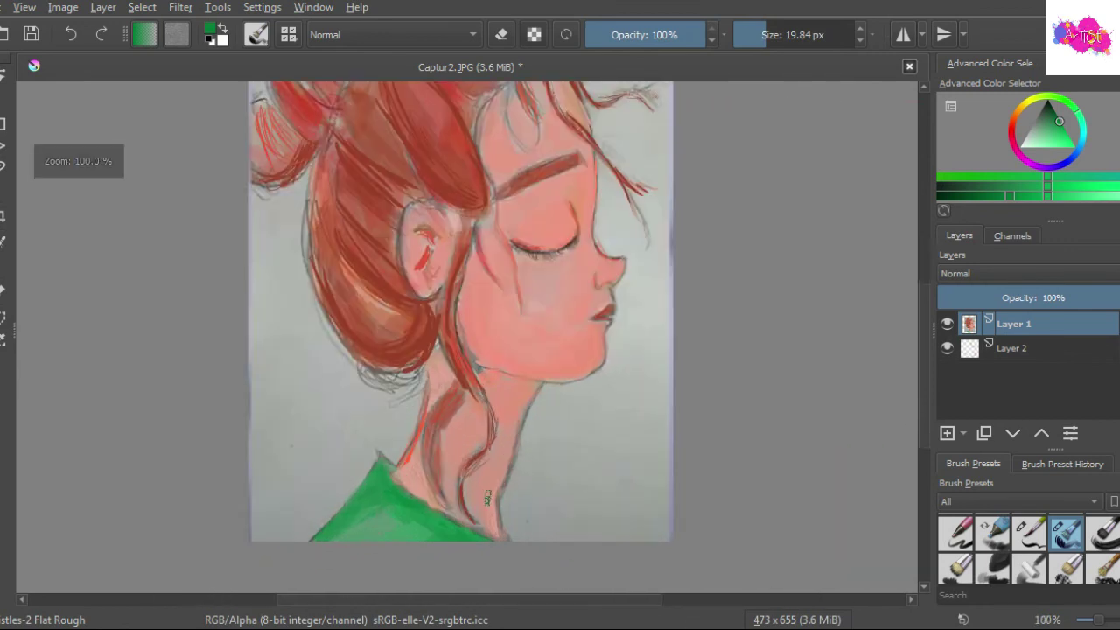
# With a finer brush and sampled green, shade the shirt along the neckline.
pyautogui.click(1029, 532)
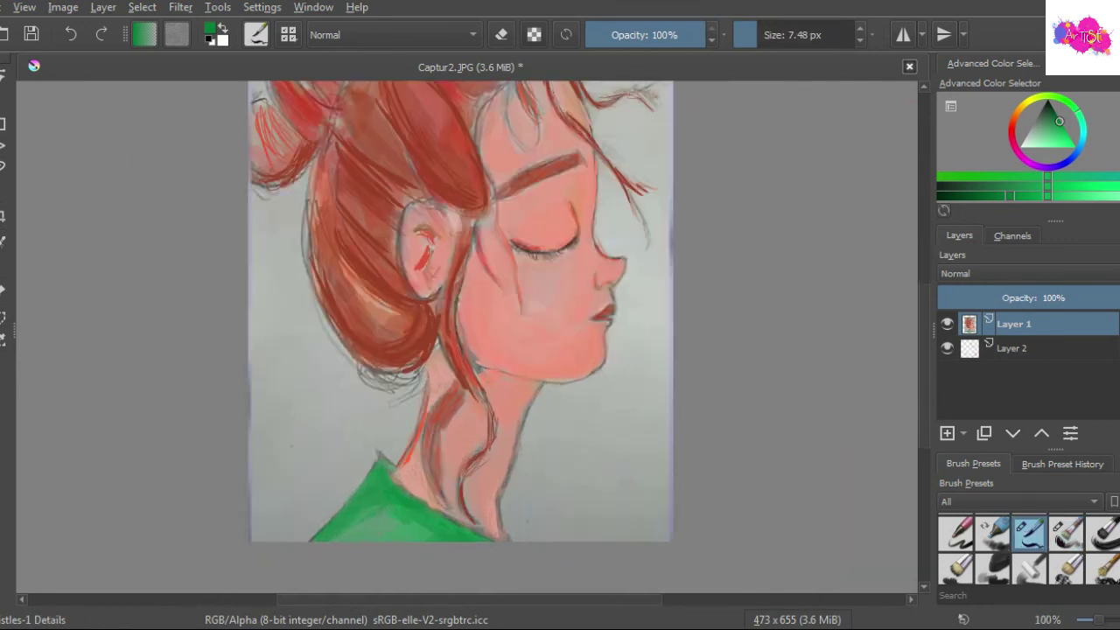
pyautogui.keyDown('ctrl'); pyautogui.click(385, 499); pyautogui.keyUp('ctrl')
pyautogui.moveTo(384, 459)
pyautogui.mouseDown()
pyautogui.moveTo(394, 483)
pyautogui.moveTo(490, 541)
pyautogui.mouseUp()
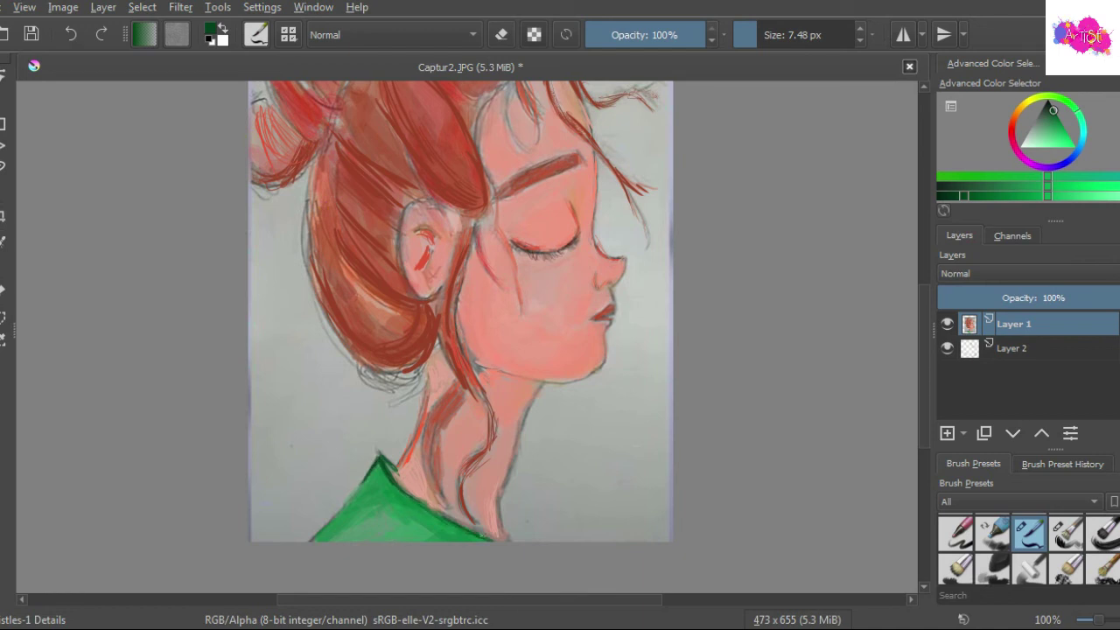
pyautogui.moveTo(360, 481); pyautogui.dragTo(319, 536)
pyautogui.moveTo(382, 471); pyautogui.dragTo(405, 497)
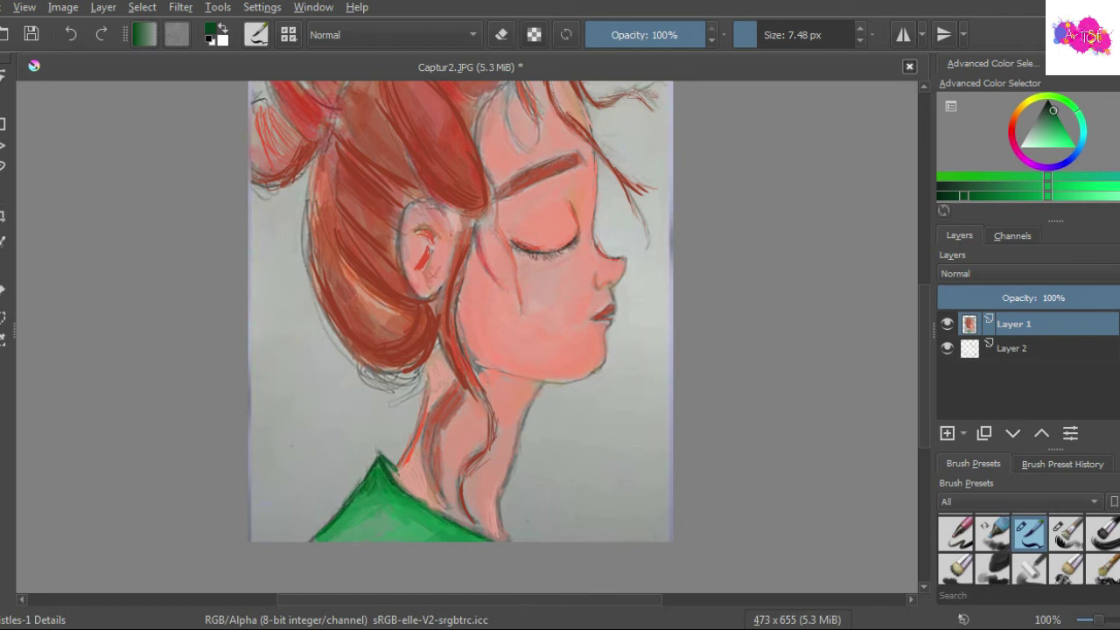
pyautogui.press('-')
pyautogui.press('-')
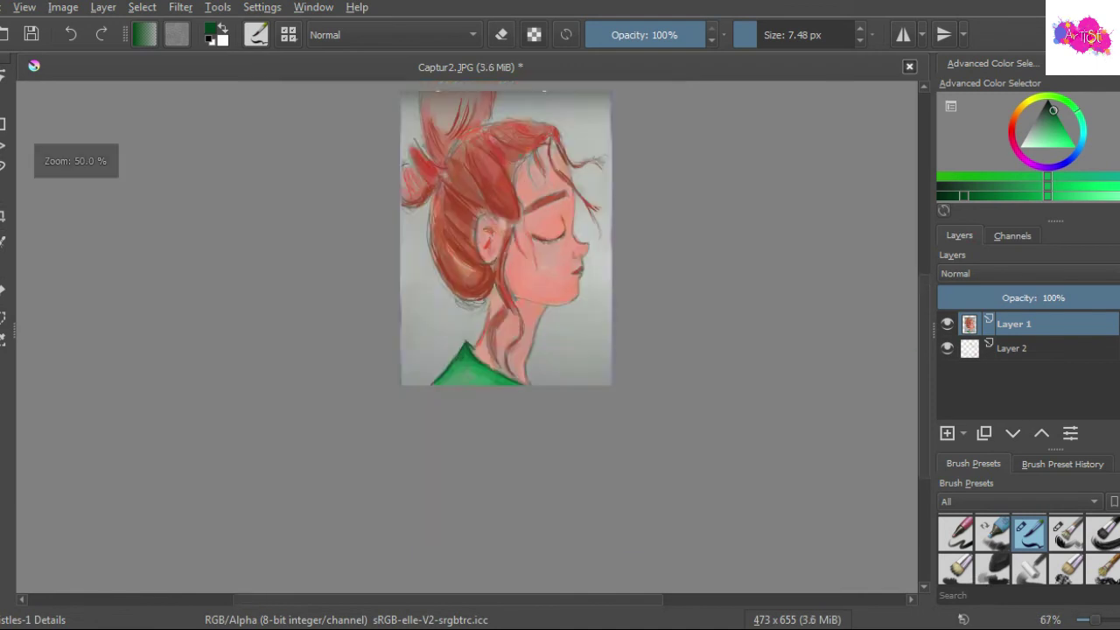
# Sample red and draw lines on the nostril, nose tip and jaw-neck edge.
pyautogui.keyDown('ctrl'); pyautogui.click(559, 254); pyautogui.keyUp('ctrl')
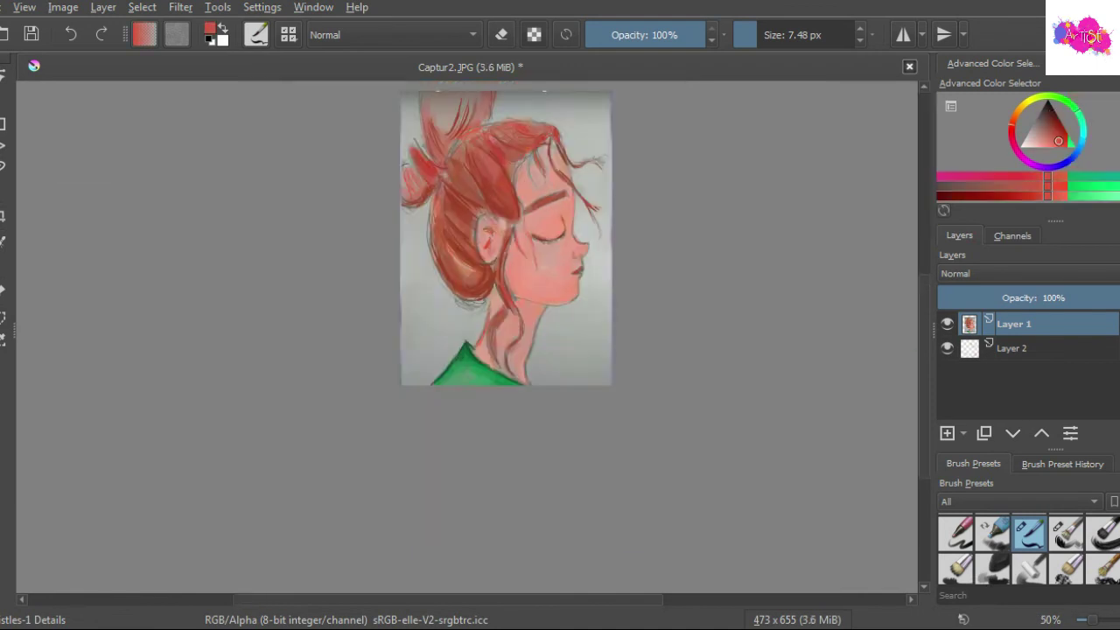
pyautogui.scroll(5, 560, 254)
pyautogui.moveTo(569, 247); pyautogui.dragTo(598, 278)
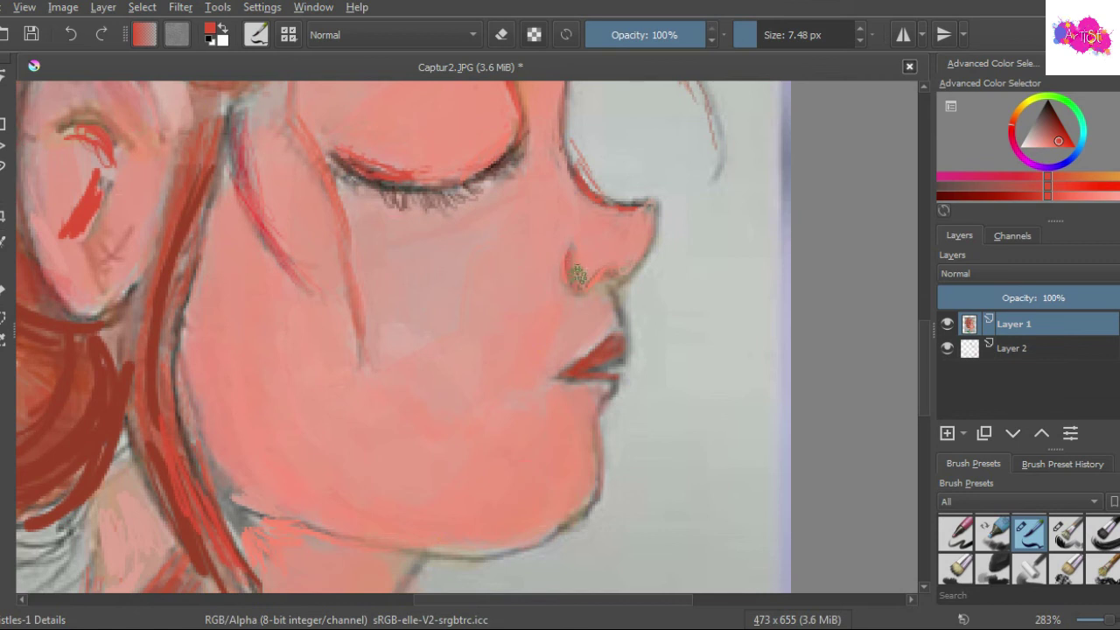
pyautogui.moveTo(642, 234); pyautogui.dragTo(620, 263)
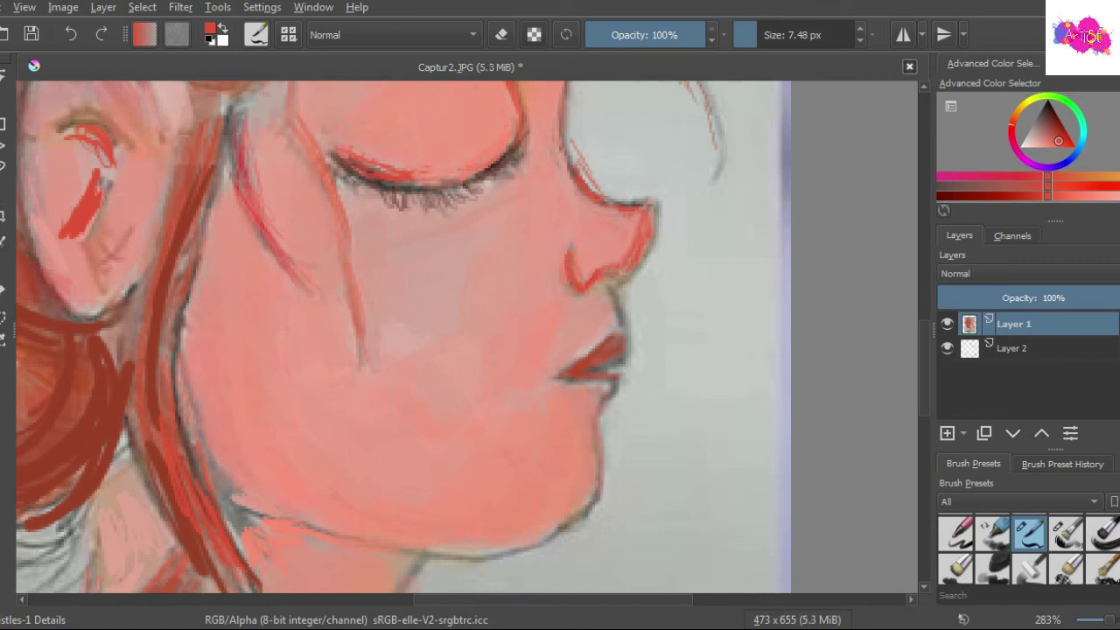
pyautogui.moveTo(267, 514); pyautogui.dragTo(361, 549)
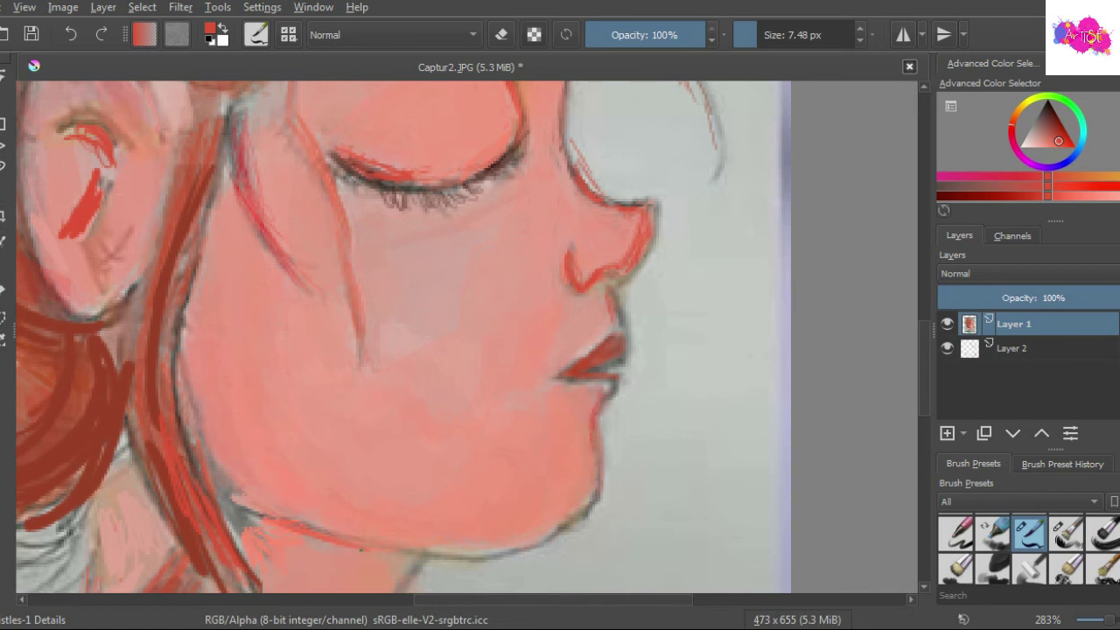
pyautogui.scroll(-6, 249, 267)
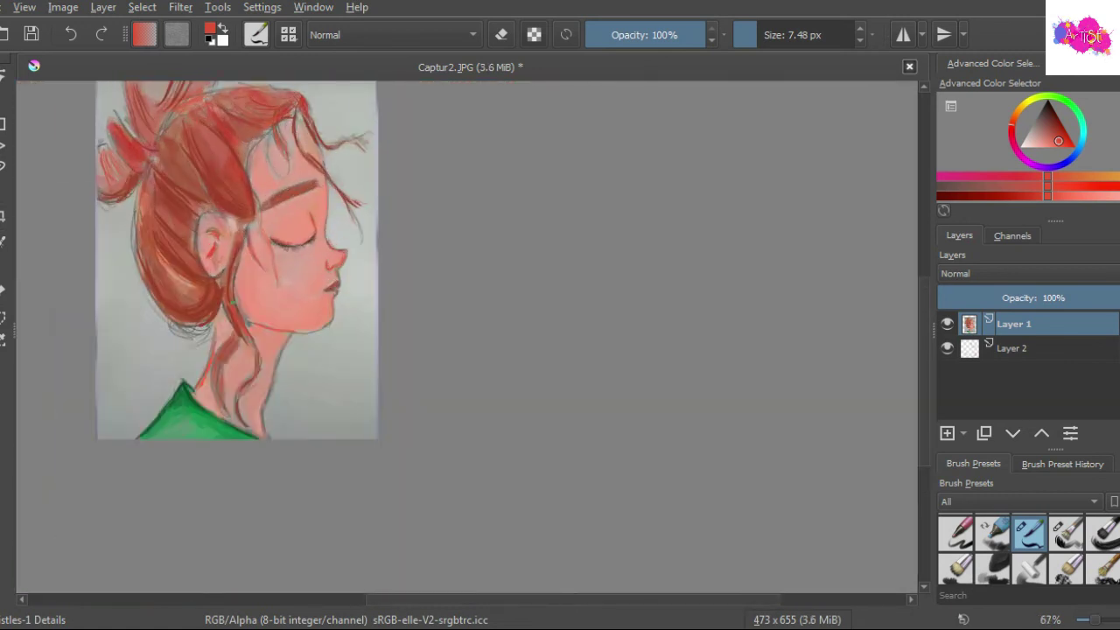
# Zoom in on the upper hair and paint one thin red strand near the top of the head.
pyautogui.moveTo(376, 325); pyautogui.dragTo(594, 325)
pyautogui.scroll(2, 593, 326)
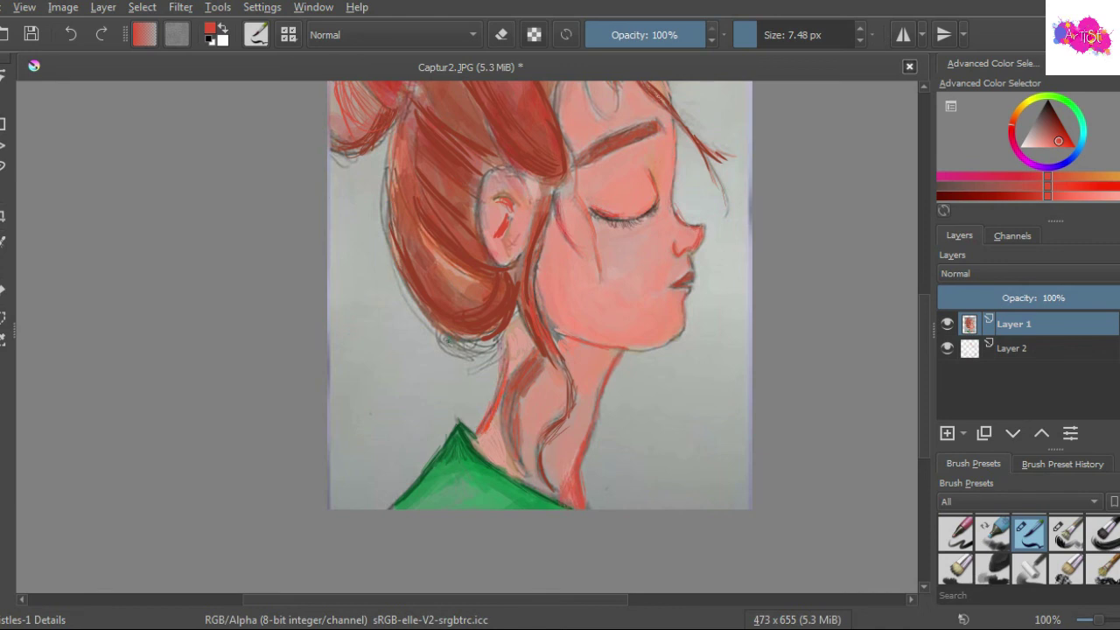
pyautogui.scroll(-1, 320, 196)
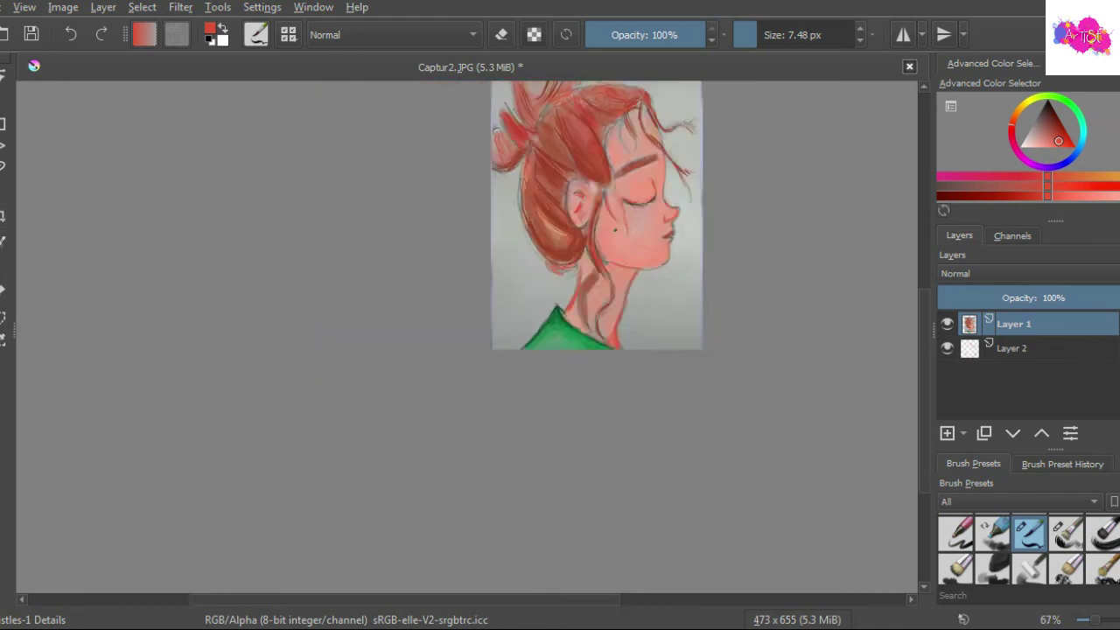
pyautogui.scroll(1, 320, 196)
pyautogui.scroll(1, 320, 196)
pyautogui.scroll(1, 320, 196)
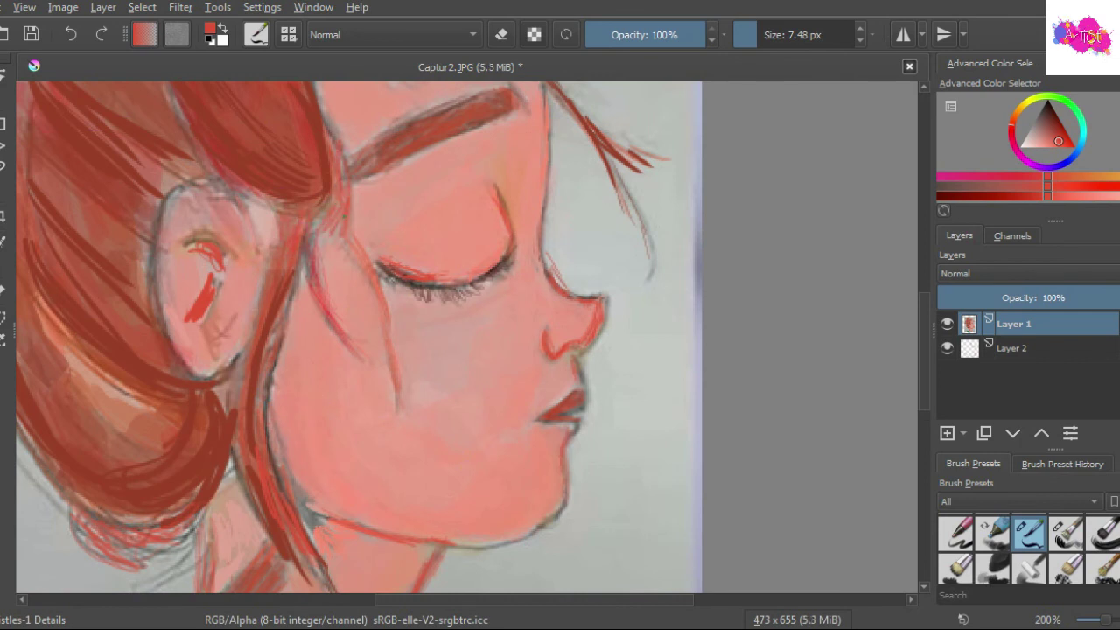
pyautogui.scroll(-3, 357, 329)
pyautogui.scroll(2, 264, 170)
pyautogui.moveTo(313, 133); pyautogui.dragTo(297, 185)
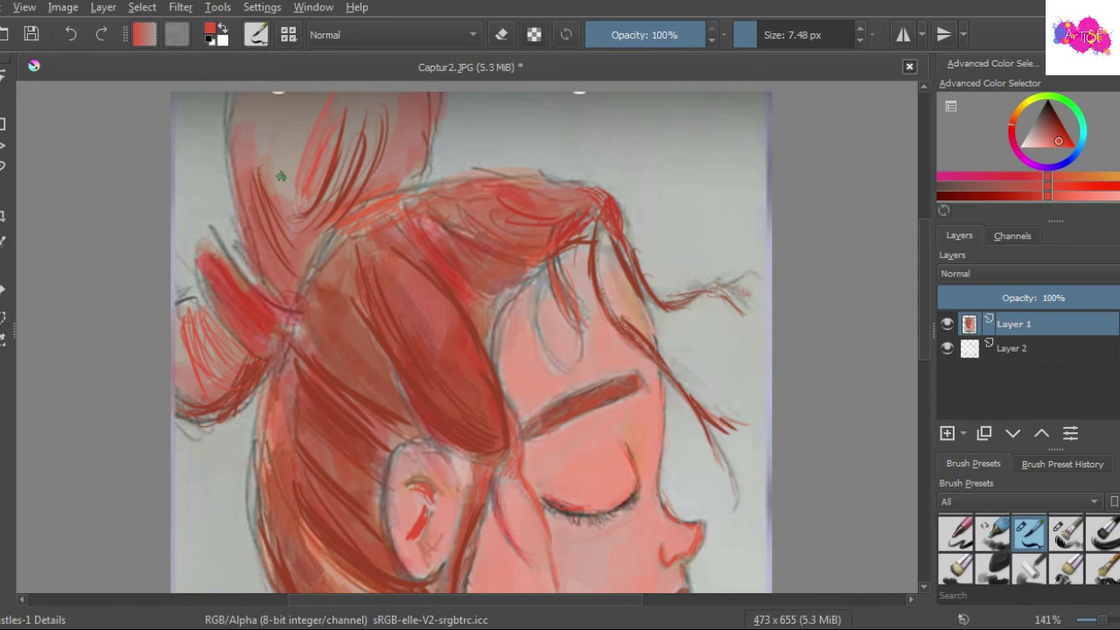
pyautogui.scroll(-3, 280, 175)
pyautogui.scroll(1, 580, 402)
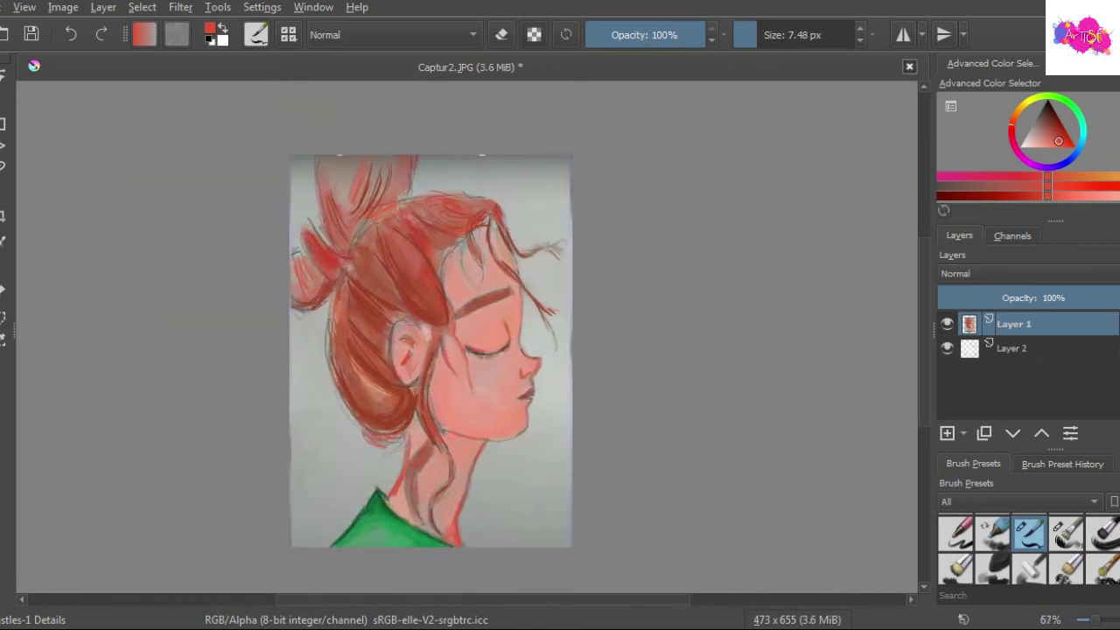
pyautogui.click(1066, 532)
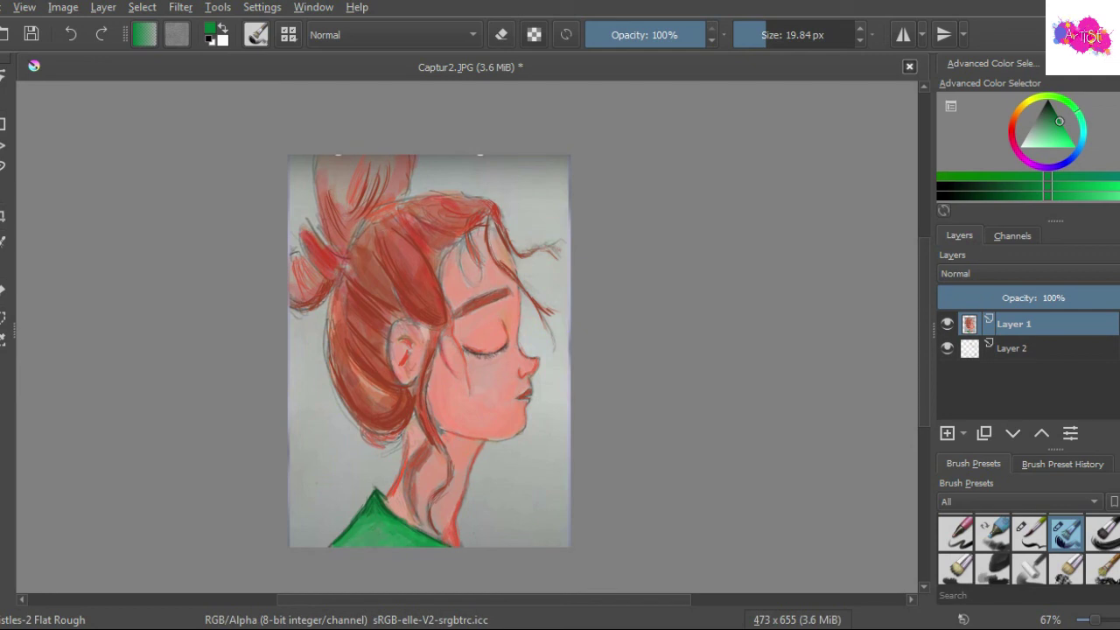
# Sample a pink skin tone, blend it over the forehead, and add a red touch above the lip.
pyautogui.scroll(2, 862, 292)
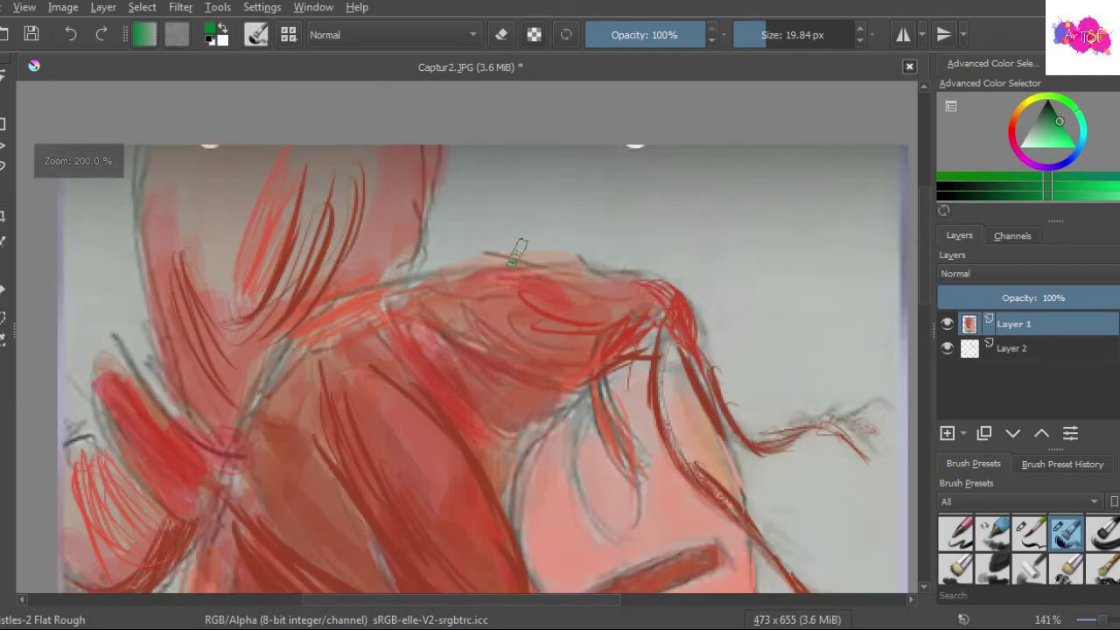
pyautogui.scroll(1, 884, 341)
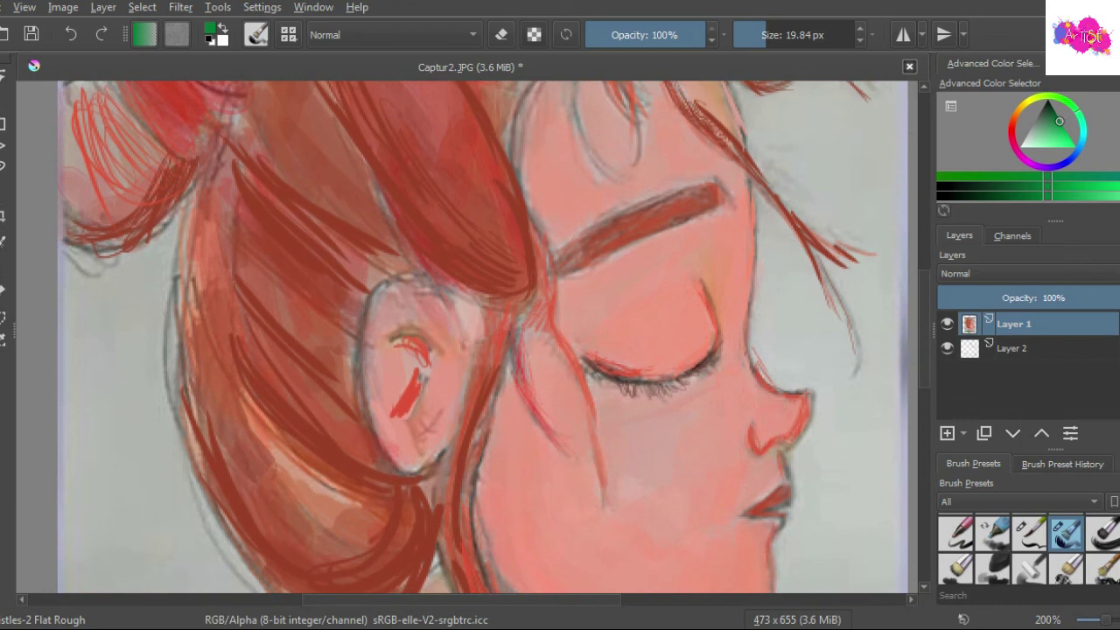
pyautogui.keyDown('ctrl'); pyautogui.click(844, 175); pyautogui.keyUp('ctrl')
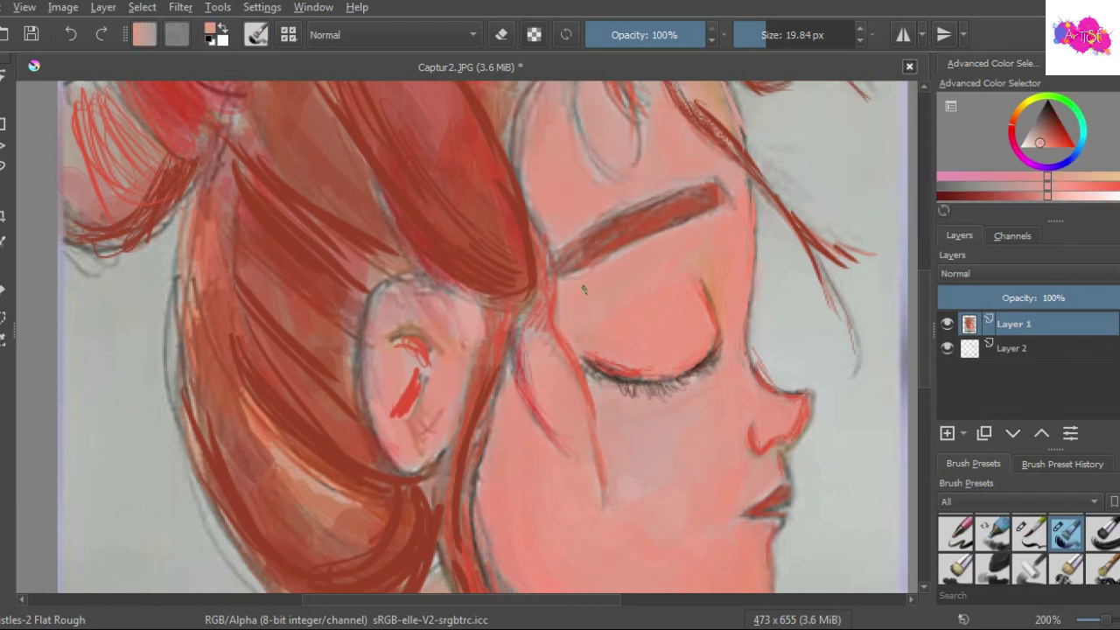
pyautogui.moveTo(623, 155); pyautogui.dragTo(675, 161)
pyautogui.moveTo(780, 456); pyautogui.dragTo(775, 480)
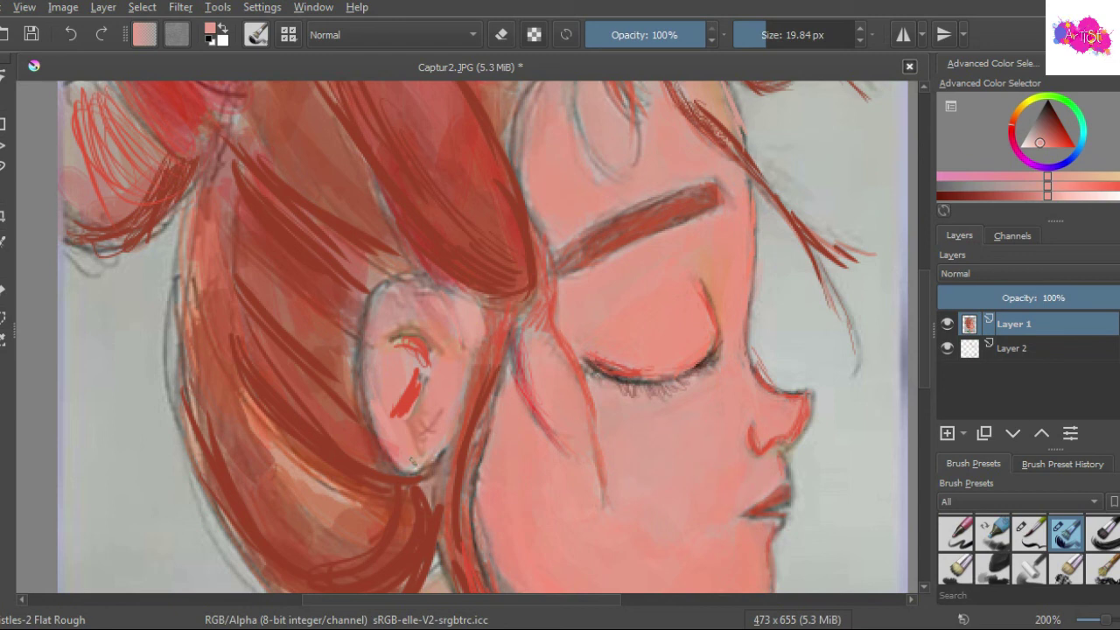
# With the detail brush in a dark colour, outline the ear and add lines below it.
pyautogui.press('/')
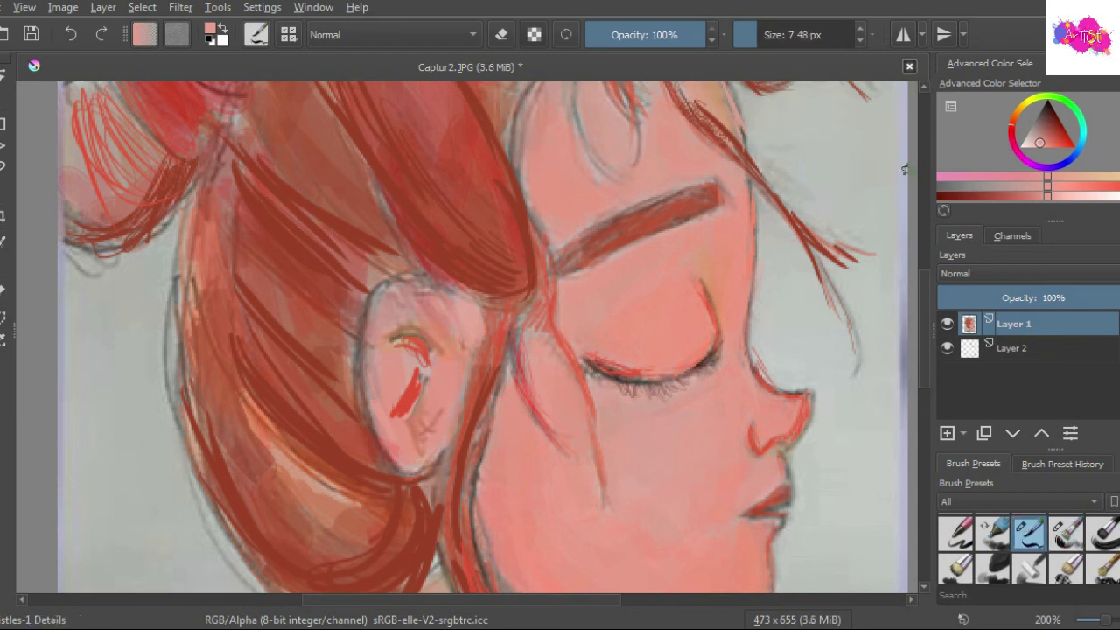
pyautogui.press('d')
pyautogui.moveTo(437, 269); pyautogui.dragTo(480, 334)
pyautogui.moveTo(401, 287)
pyautogui.mouseDown()
pyautogui.moveTo(374, 319)
pyautogui.moveTo(404, 282)
pyautogui.mouseUp()
pyautogui.moveTo(455, 289); pyautogui.dragTo(472, 311)
pyautogui.moveTo(434, 348); pyautogui.dragTo(415, 394)
pyautogui.moveTo(411, 433); pyautogui.dragTo(443, 474)
# Sketch dark lines along the hair-cheek edge, above the eyebrow, and on the top hair.
pyautogui.moveTo(487, 436)
pyautogui.mouseDown()
pyautogui.moveTo(506, 369)
pyautogui.moveTo(534, 416)
pyautogui.mouseUp()
pyautogui.moveTo(525, 332); pyautogui.dragTo(567, 357)
pyautogui.moveTo(567, 123); pyautogui.dragTo(604, 179)
pyautogui.moveTo(625, 119); pyautogui.dragTo(630, 163)
pyautogui.moveTo(639, 93)
pyautogui.mouseDown()
pyautogui.moveTo(641, 154)
pyautogui.moveTo(668, 86)
pyautogui.mouseUp()
pyautogui.press('-')
pyautogui.press('+')
pyautogui.press('+')
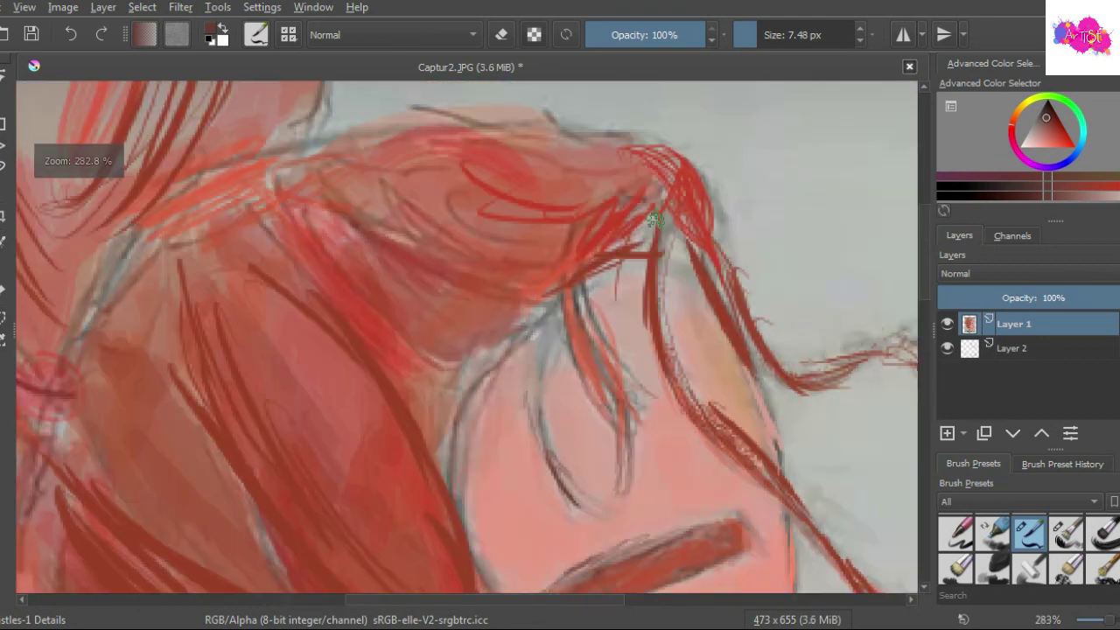
# Trace dark lines along the hair strands falling over the cheek beside the red hair.
pyautogui.moveTo(560, 294); pyautogui.dragTo(543, 373)
pyautogui.moveTo(540, 324); pyautogui.dragTo(551, 446)
pyautogui.moveTo(560, 306); pyautogui.dragTo(532, 388)
pyautogui.moveTo(547, 332); pyautogui.dragTo(626, 478)
pyautogui.moveTo(608, 392); pyautogui.dragTo(626, 490)
pyautogui.moveTo(588, 315); pyautogui.dragTo(623, 399)
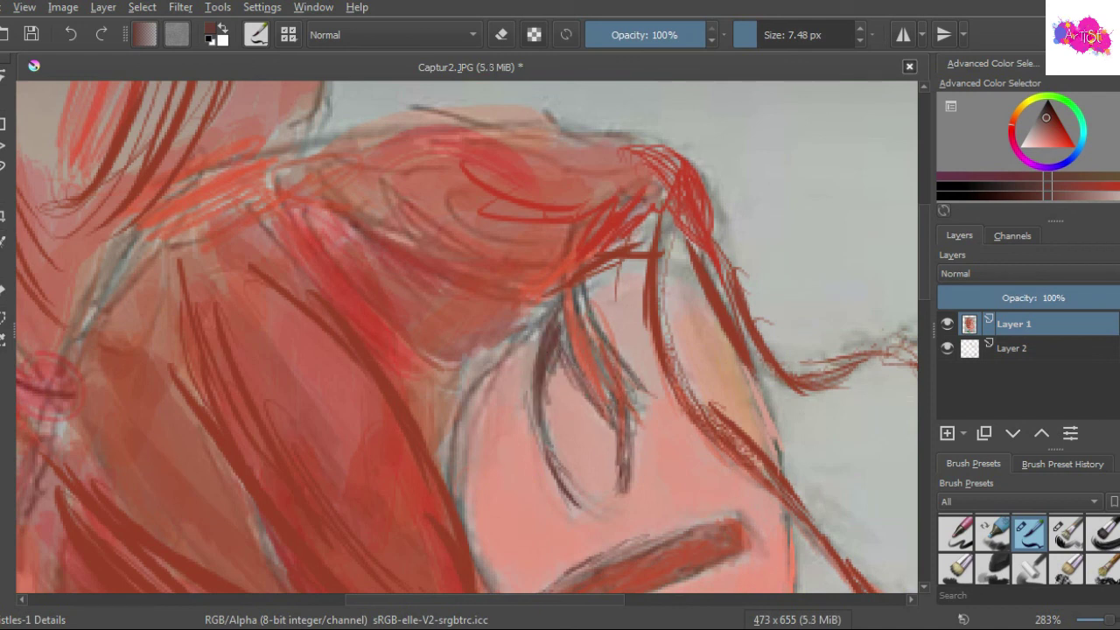
pyautogui.moveTo(632, 257); pyautogui.dragTo(569, 302)
pyautogui.moveTo(650, 219); pyautogui.dragTo(706, 302)
# Add dark lines to the right hair strands and along the cheek-hair edge.
pyautogui.moveTo(683, 238); pyautogui.dragTo(743, 357)
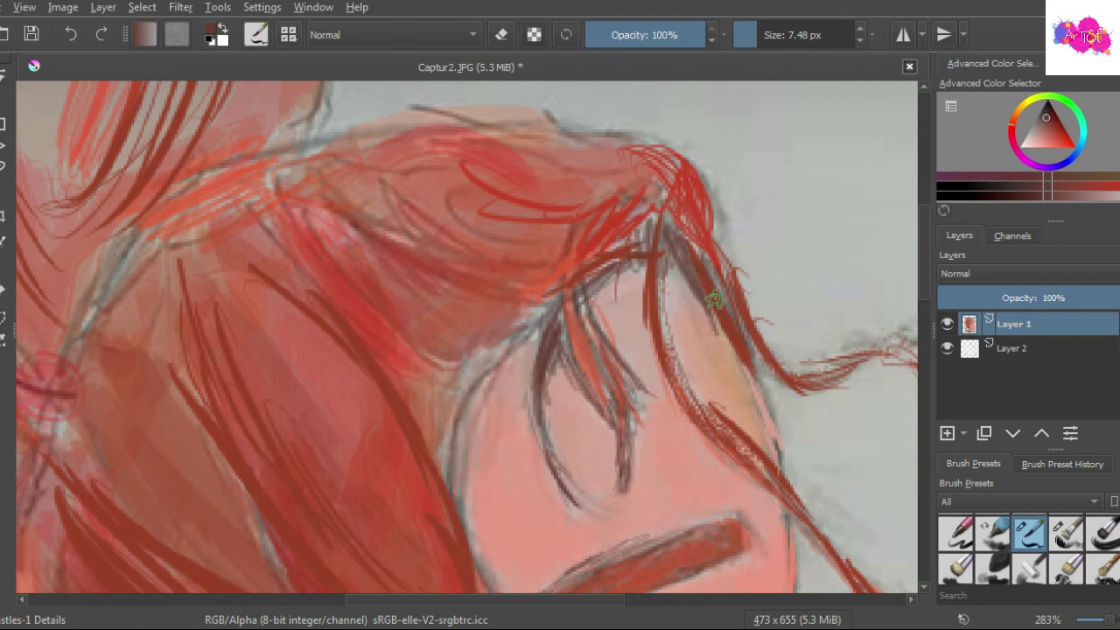
pyautogui.moveTo(469, 404); pyautogui.dragTo(450, 483)
pyautogui.moveTo(452, 444); pyautogui.dragTo(432, 492)
pyautogui.moveTo(497, 344)
pyautogui.mouseDown()
pyautogui.moveTo(441, 450)
pyautogui.moveTo(448, 404)
pyautogui.mouseUp()
pyautogui.moveTo(500, 352); pyautogui.dragTo(461, 434)
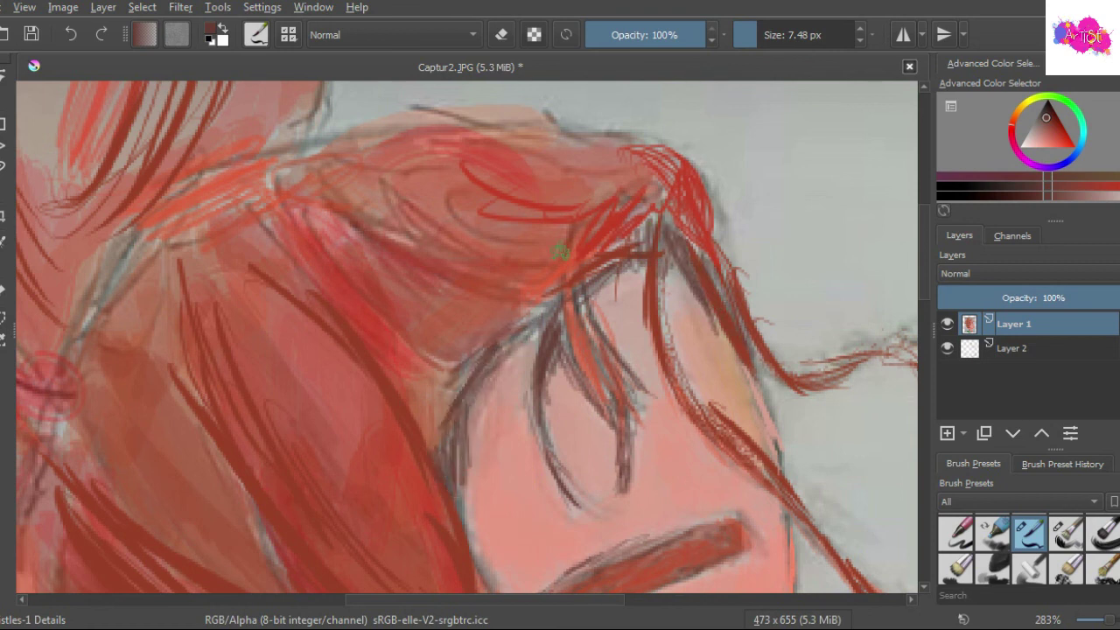
pyautogui.scroll(-5, 472, 336)
pyautogui.scroll(2, 473, 337)
pyautogui.moveTo(481, 315)
pyautogui.mouseDown()
pyautogui.moveTo(553, 318)
pyautogui.moveTo(611, 358)
pyautogui.moveTo(0, 350)
pyautogui.moveTo(467, 350)
pyautogui.mouseUp()
# Choose the Flat Rough brush, sample a light skin pink, and enlarge the brush to about 96 px.
pyautogui.click(1066, 532)
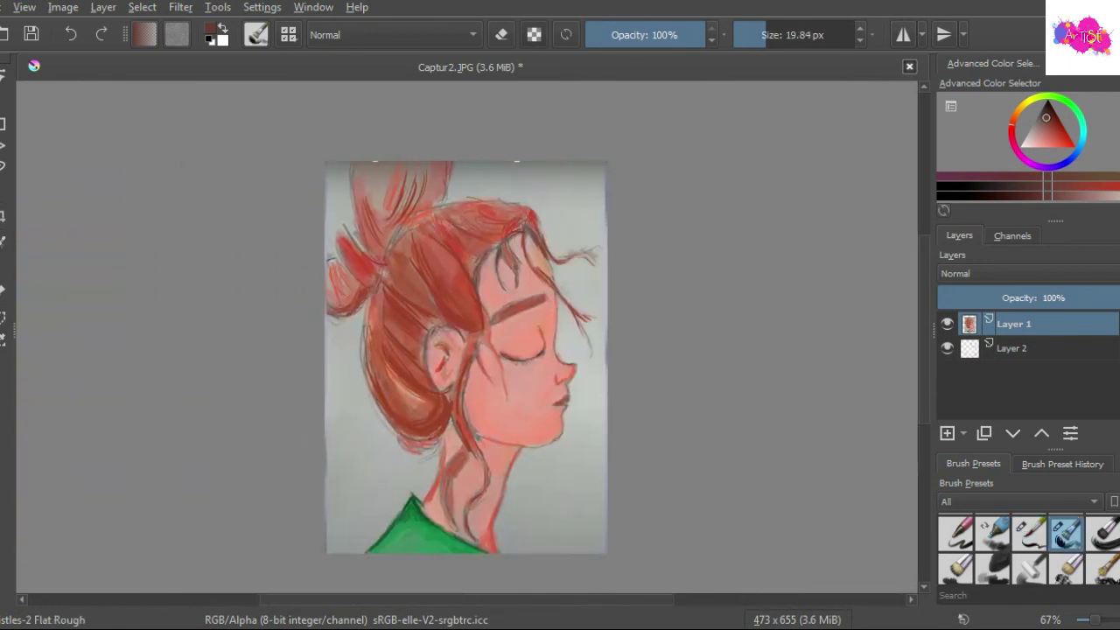
pyautogui.keyDown('ctrl'); pyautogui.click(512, 400); pyautogui.keyUp('ctrl')
pyautogui.scroll(1, 511, 400)
pyautogui.scroll(1, 511, 400)
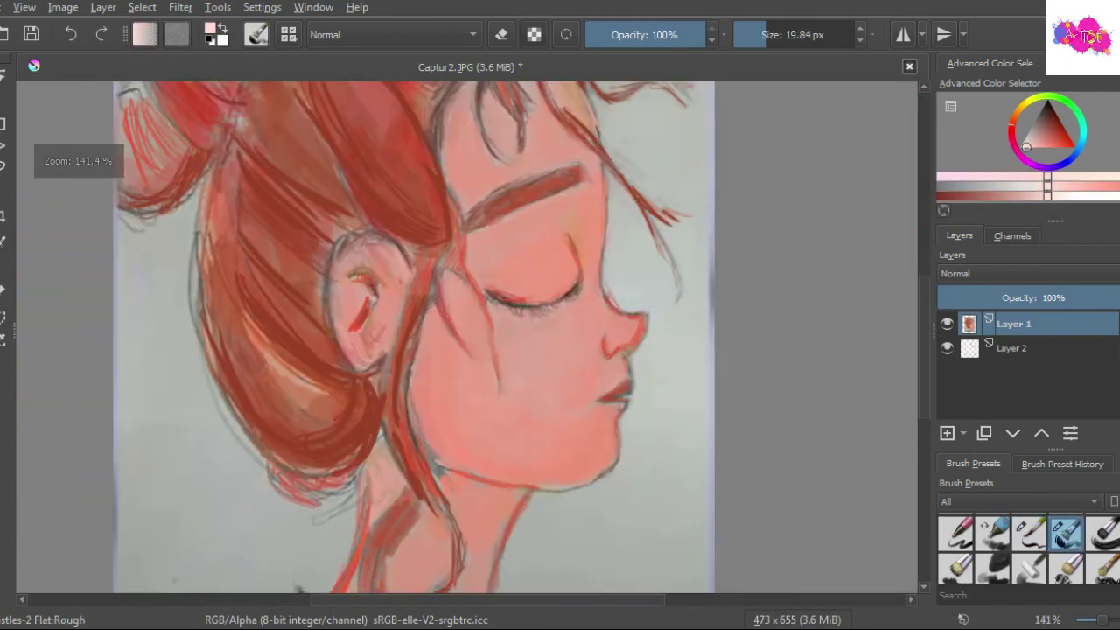
pyautogui.moveTo(675, 282); pyautogui.dragTo(744, 281)
# Blend the light pink blush across the cheek and soften it down toward the jaw.
pyautogui.moveTo(572, 355); pyautogui.dragTo(549, 403)
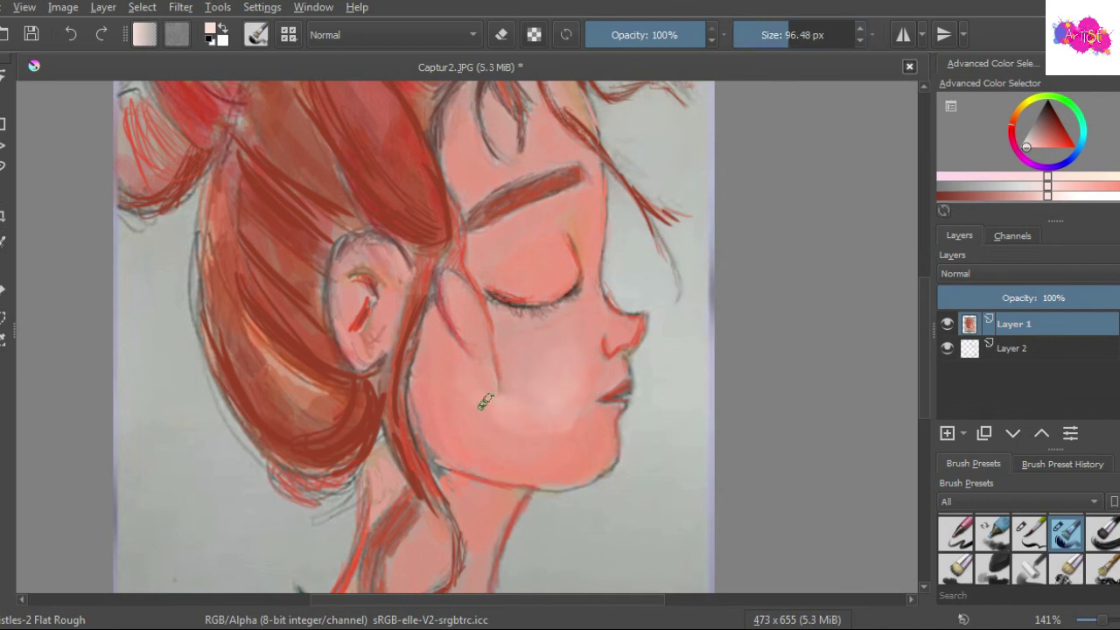
pyautogui.moveTo(533, 405); pyautogui.dragTo(526, 359)
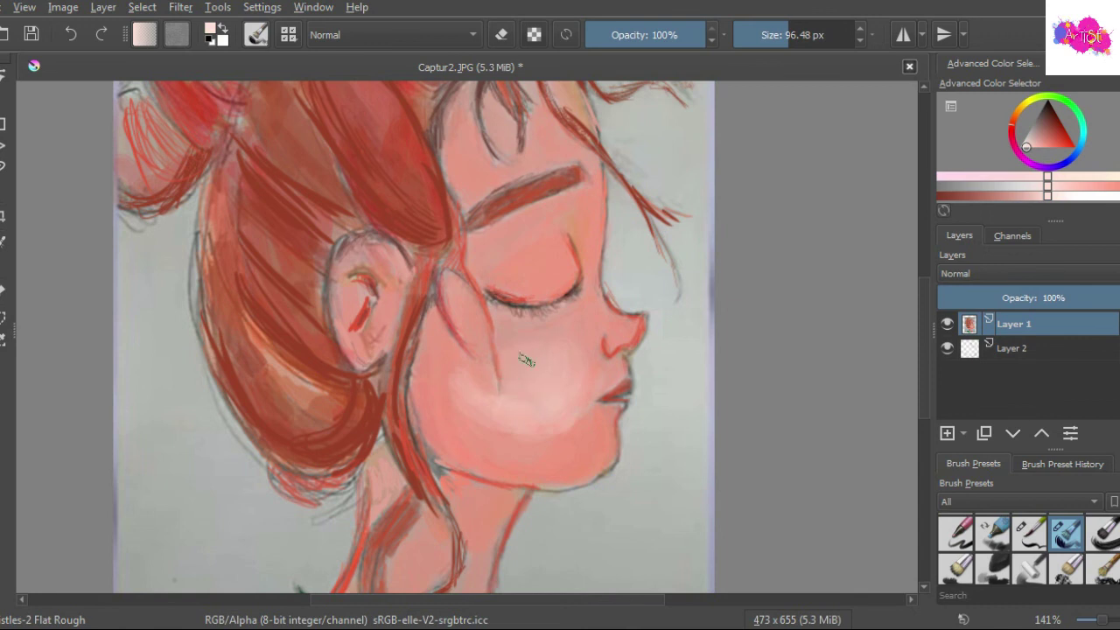
pyautogui.moveTo(574, 434); pyautogui.dragTo(517, 449)
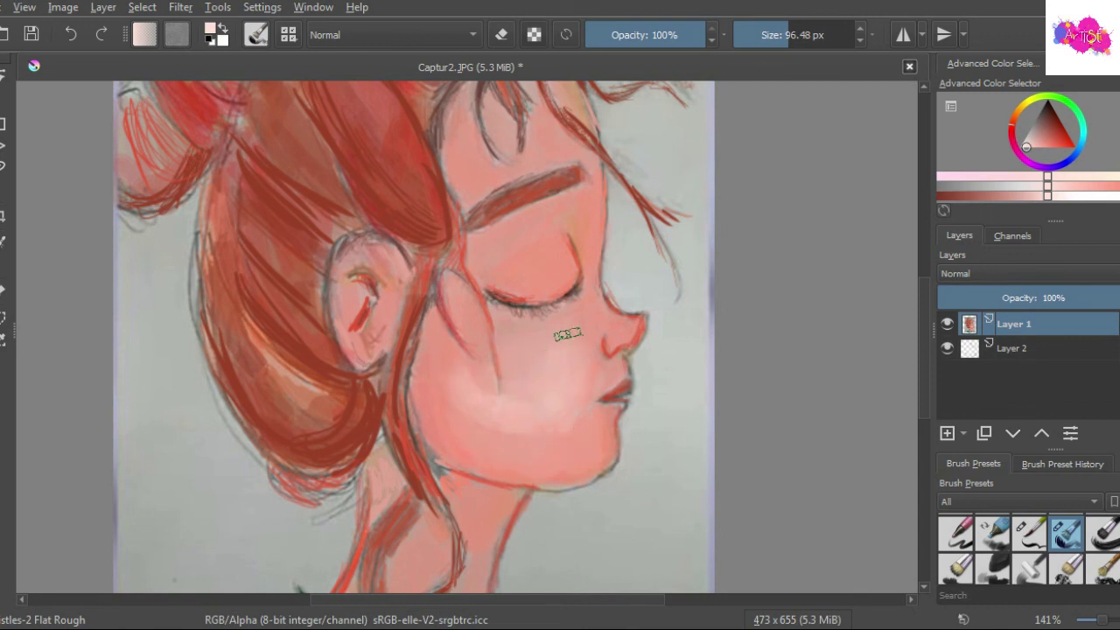
pyautogui.scroll(-3, 568, 341)
pyautogui.scroll(1, 700, 234)
pyautogui.scroll(2, 875, 391)
pyautogui.scroll(1, 850, 453)
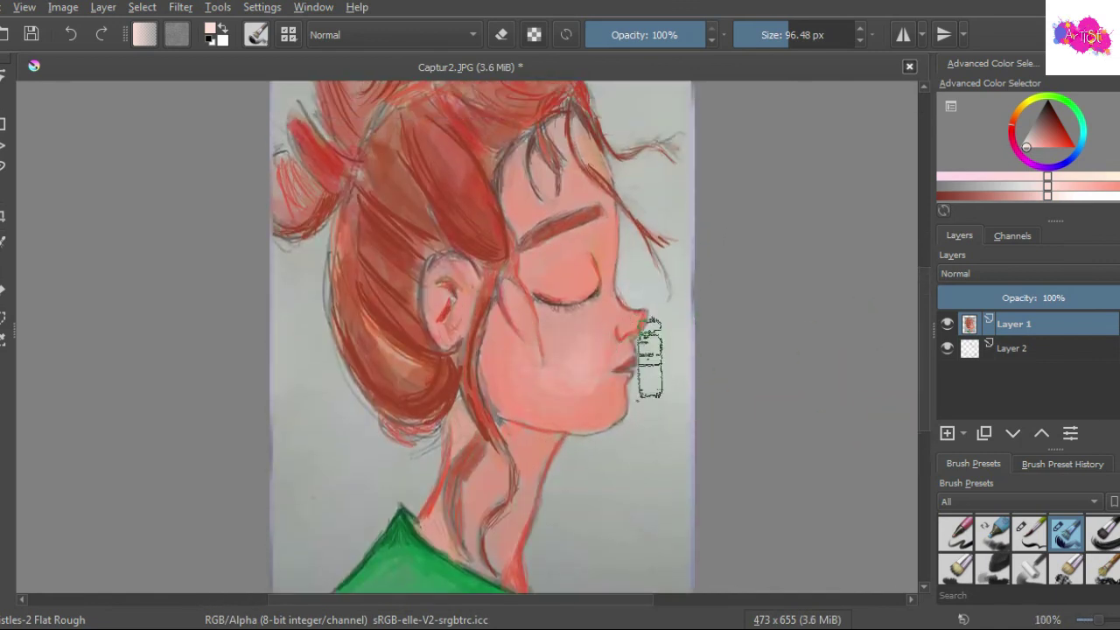